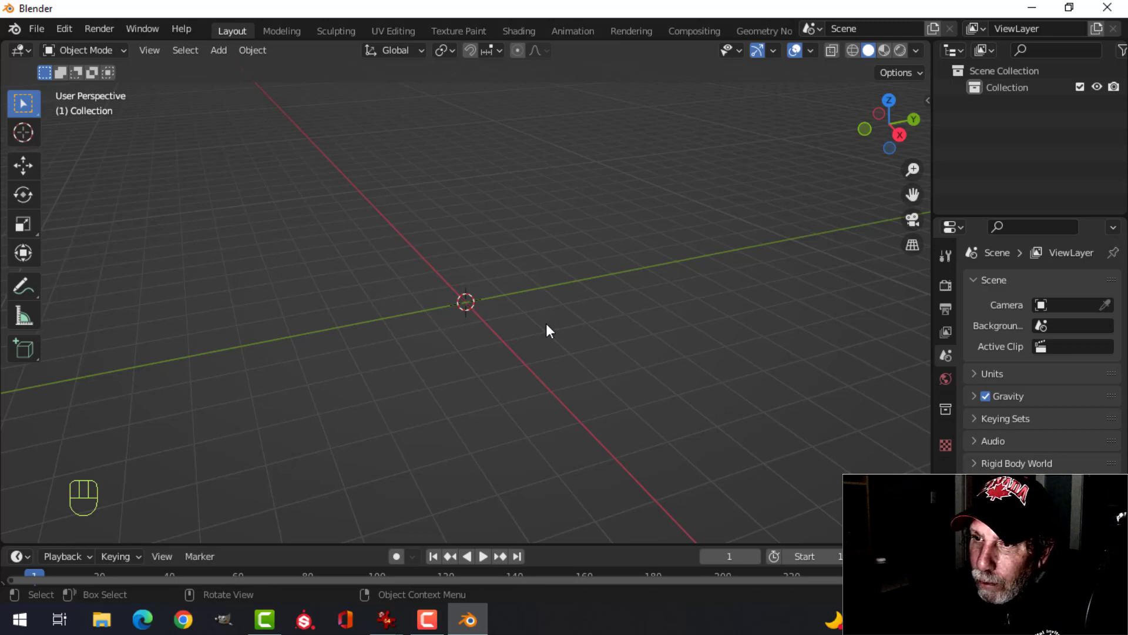
Step: In front view, add a mesh circle with 20 vertices and a 1 m radius at the world origin
mouse_move(574, 315)
middle_down()
mouse_move(557, 277)
mouse_move(572, 300)
middle_up()
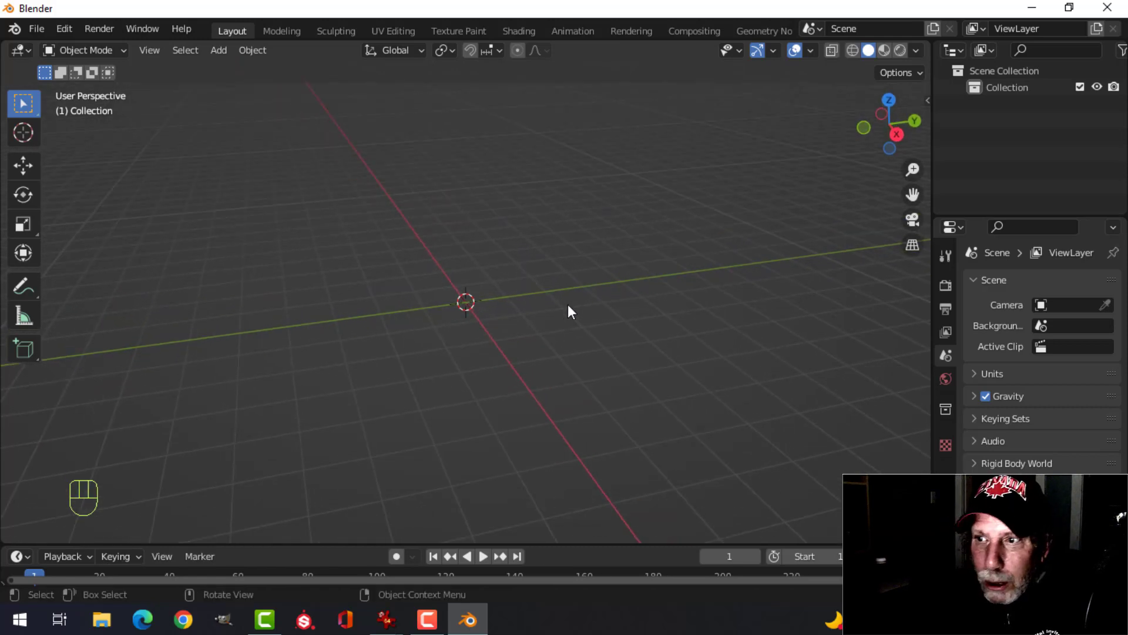
key(KP_1)
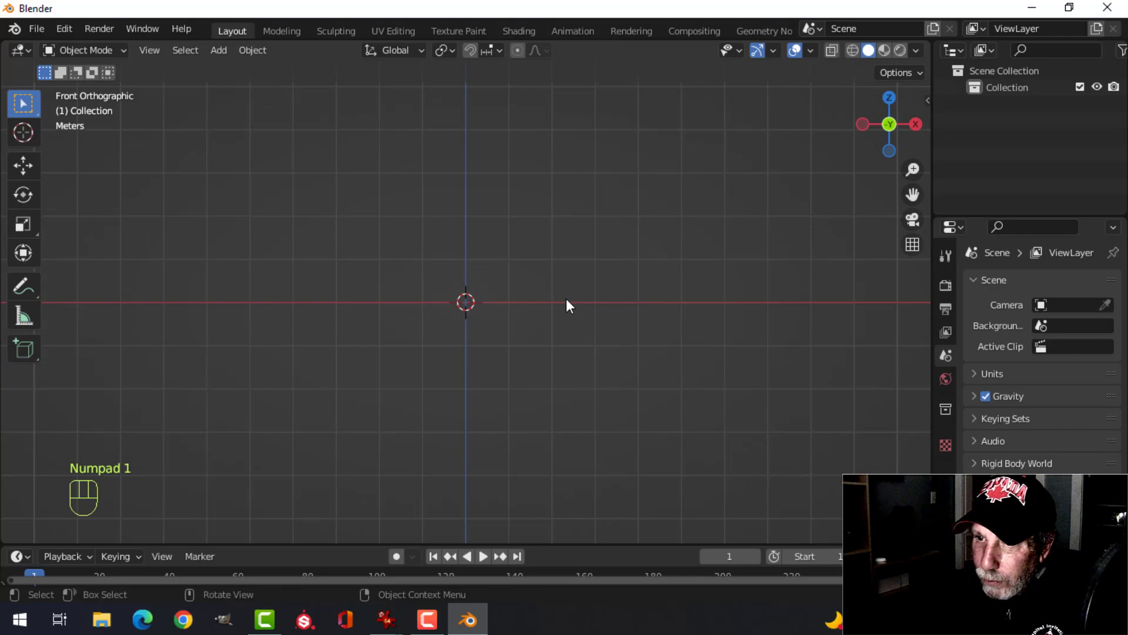
scroll(551, 301, up, 2)
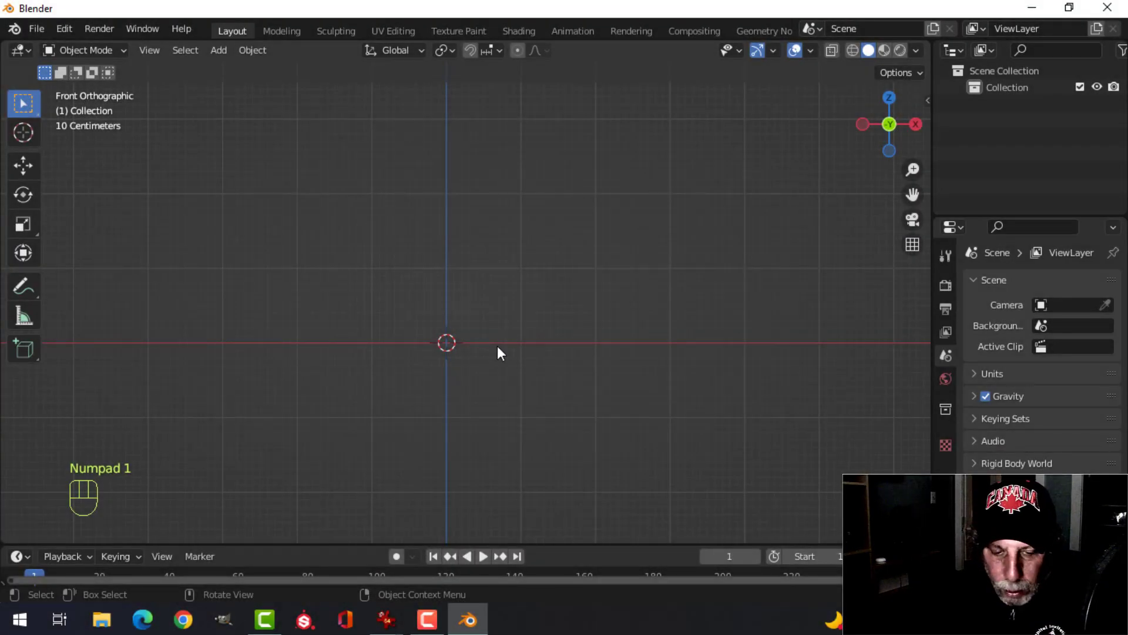
key(shift+a)
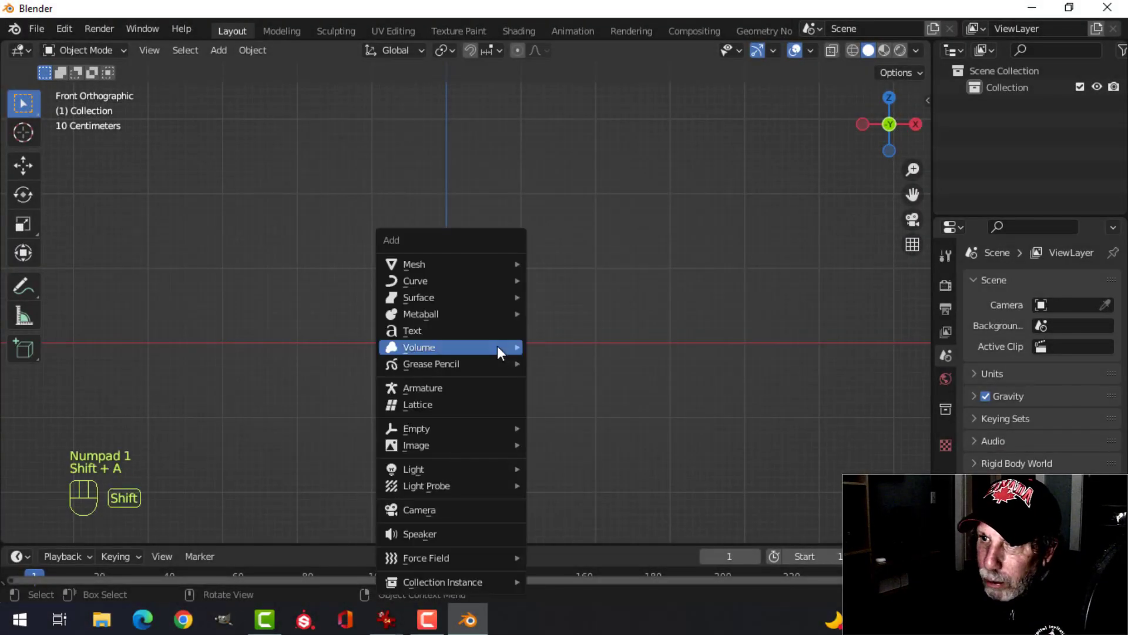
mouse_move(476, 262)
click(563, 297)
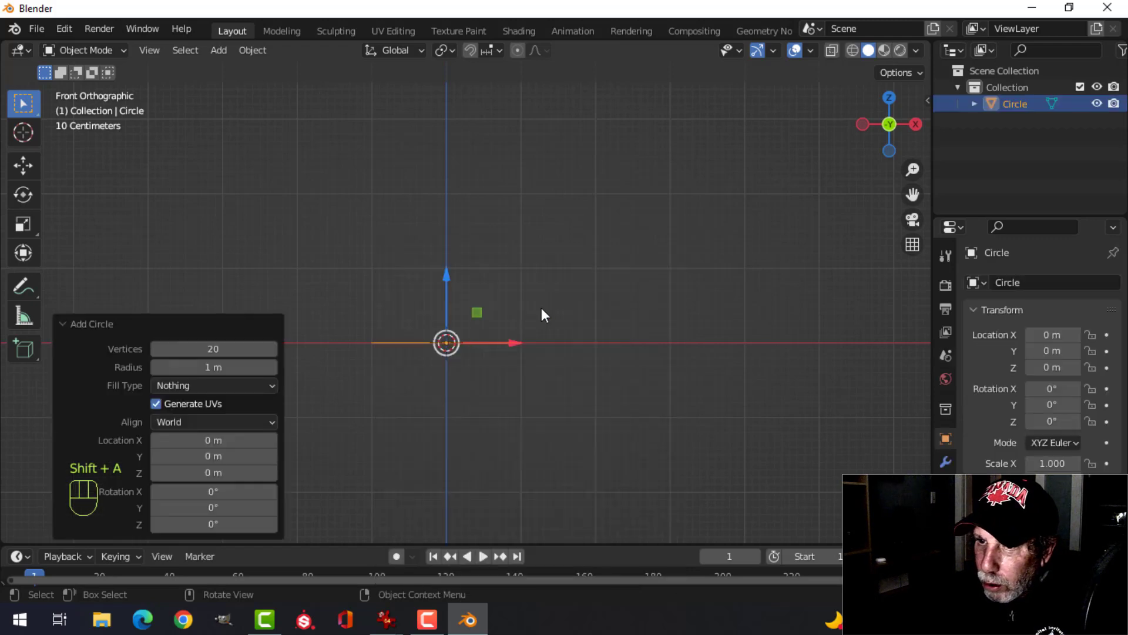
scroll(604, 314, up, 2)
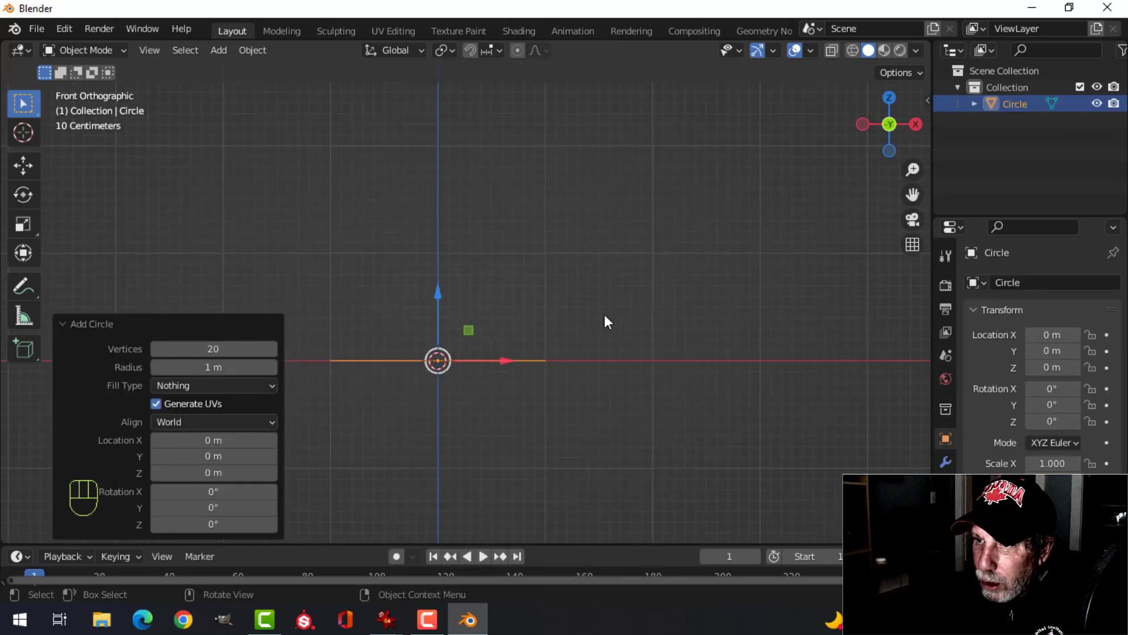
Step: In Edit Mode, rotate the whole circle 90° about the X axis so it faces the front view
key(Tab)
shift+middle_drag(592, 315, 612, 256)
key(1)
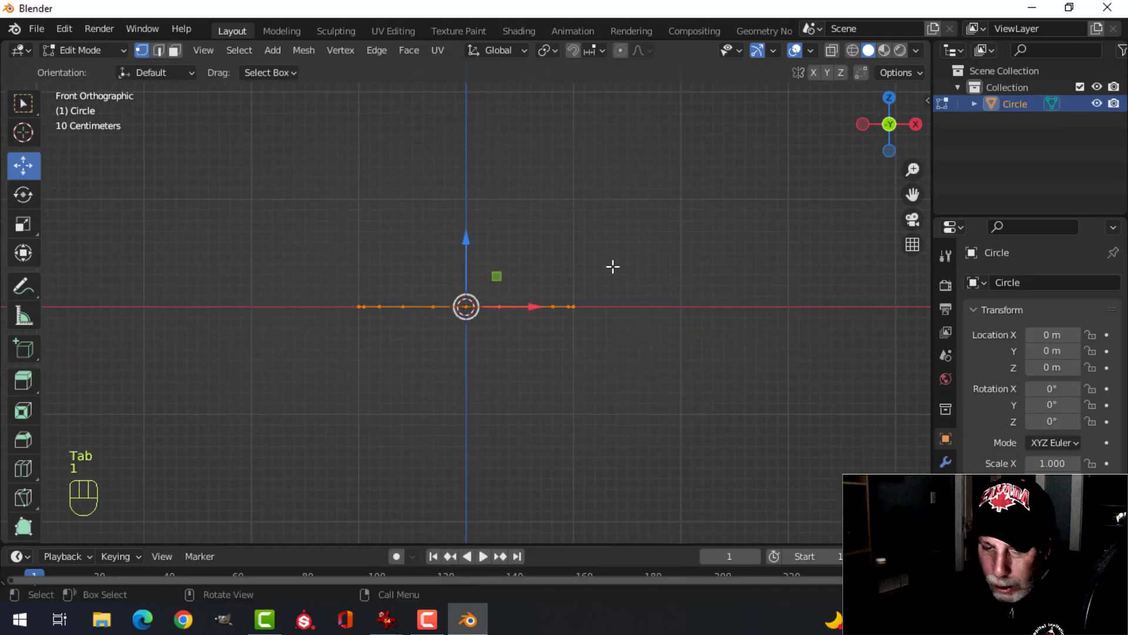
key(r)
key(x)
key(9)
key(0)
click(617, 276)
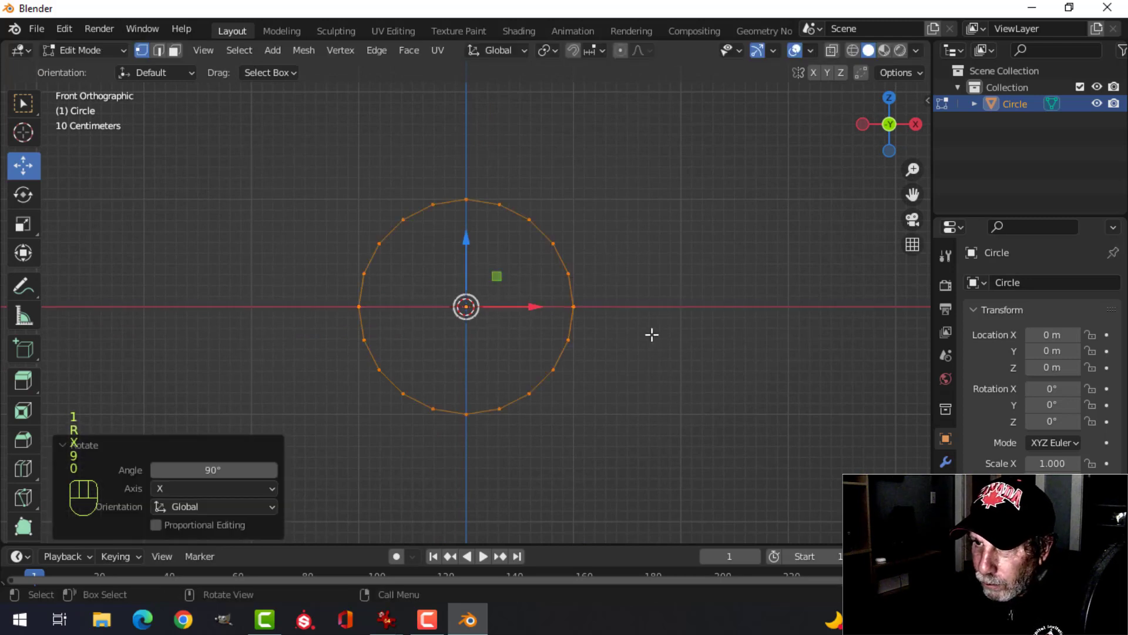
Step: Delete the circle's lower-half vertices below the X axis, keeping the two end vertices on the axis
key(alt+a)
key(b)
drag(471, 416, 302, 320)
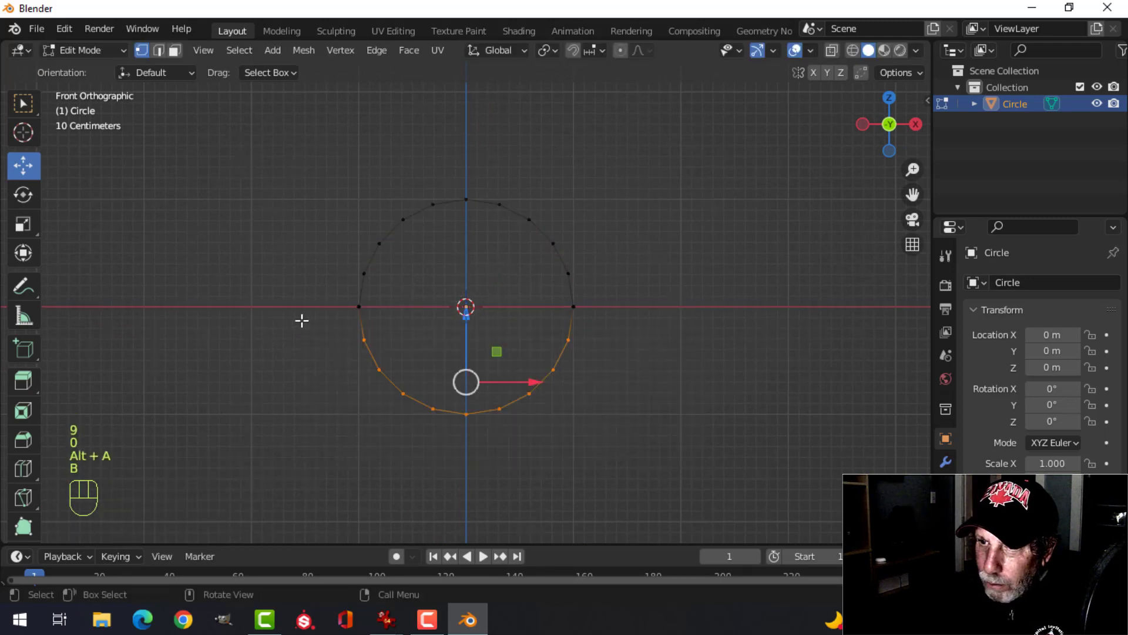
key(x)
click(289, 303)
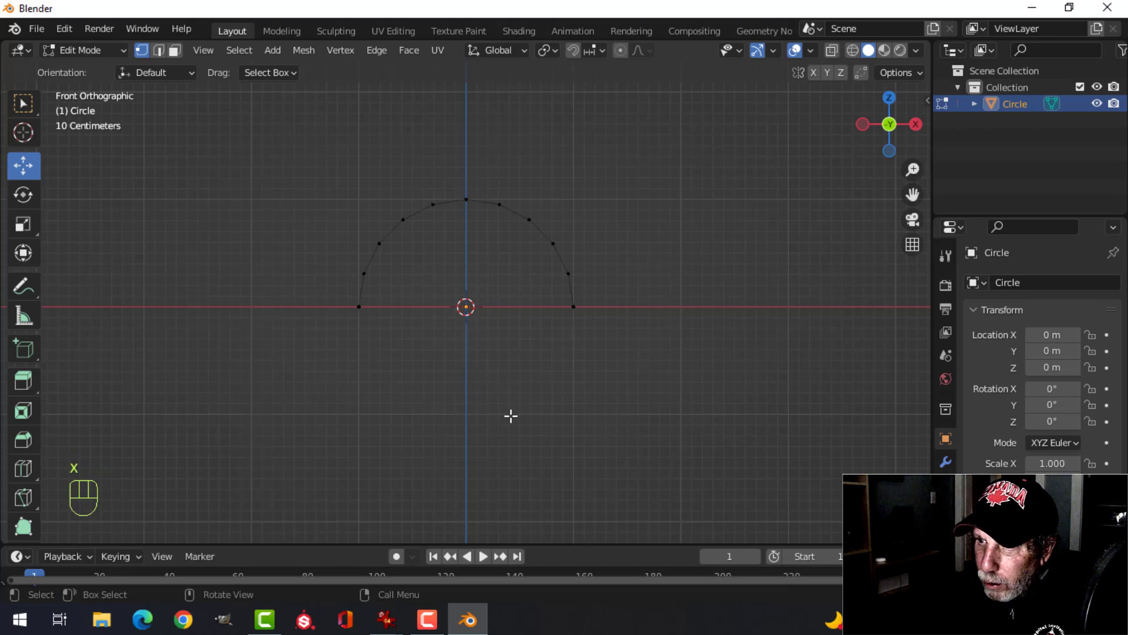
Step: Extrude the arc's two end vertices outward by scaling them about 1.35 along X to form flat flanges
click(572, 308)
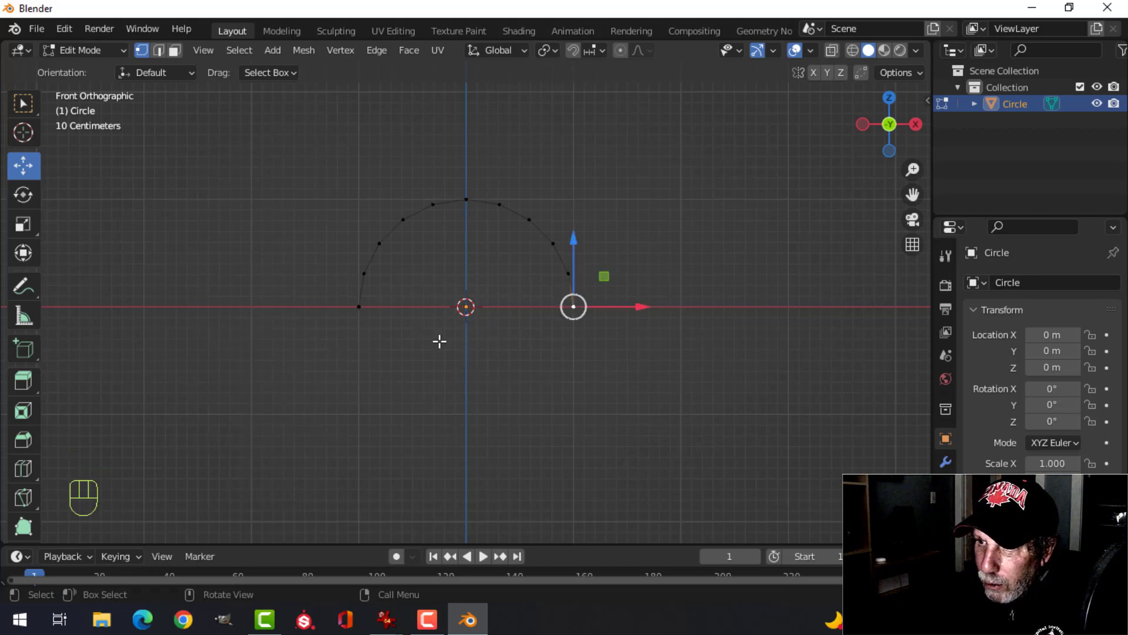
shift+click(334, 303)
scroll(498, 359, up, 2)
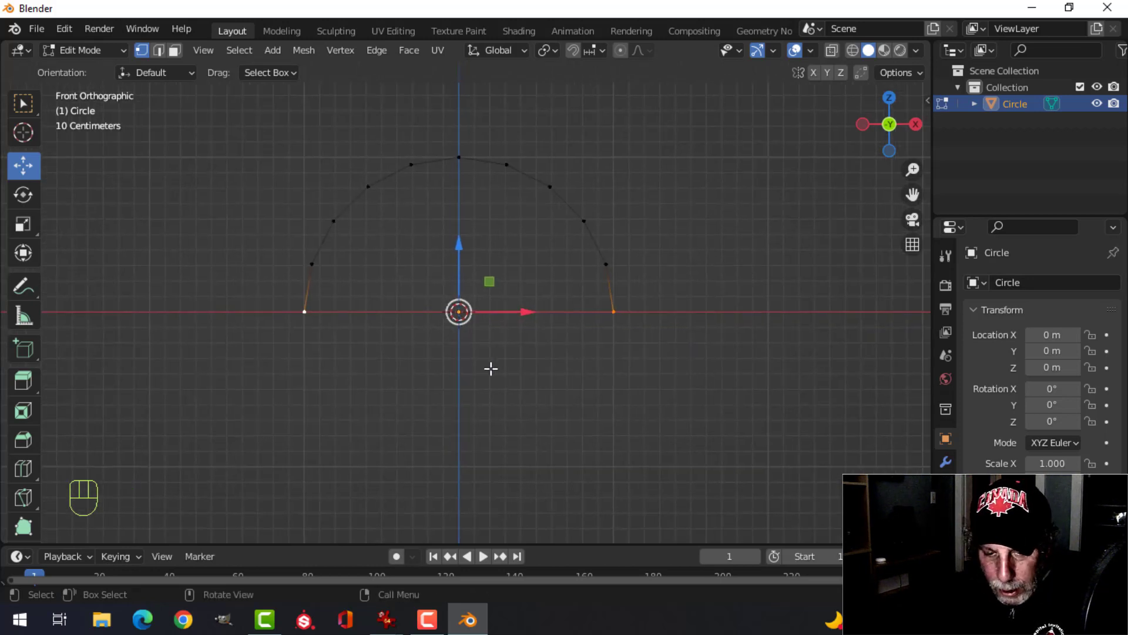
key(e)
key(s)
key(x)
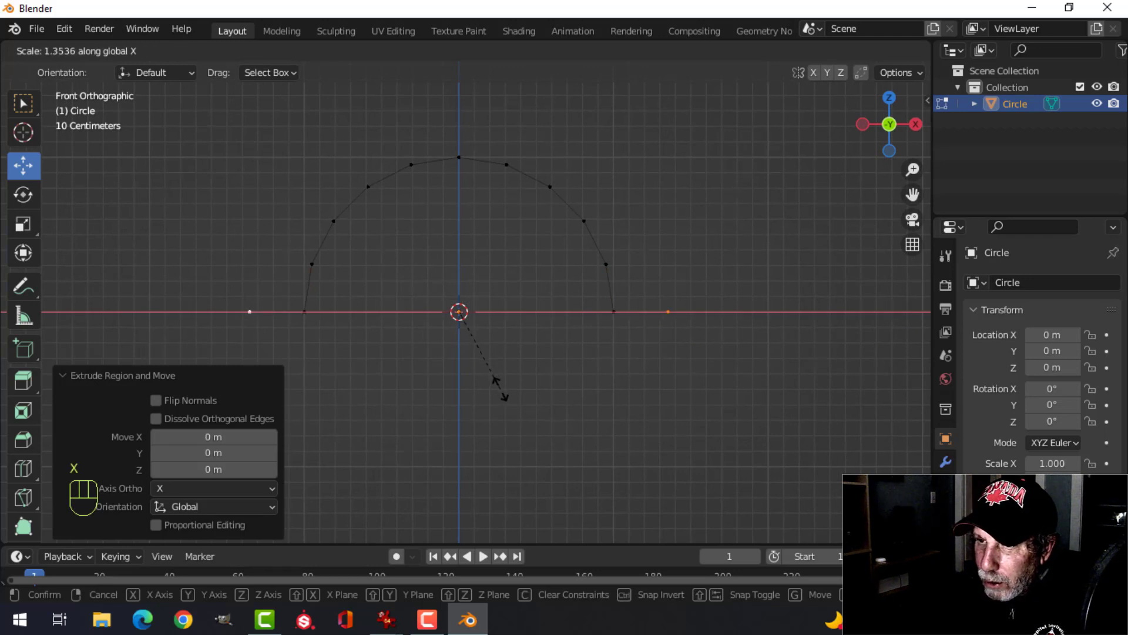
click(498, 386)
Step: Vertex-bevel the two corners where the arc meets the flanges, about 0.064 m wide with 2 segments
click(606, 313)
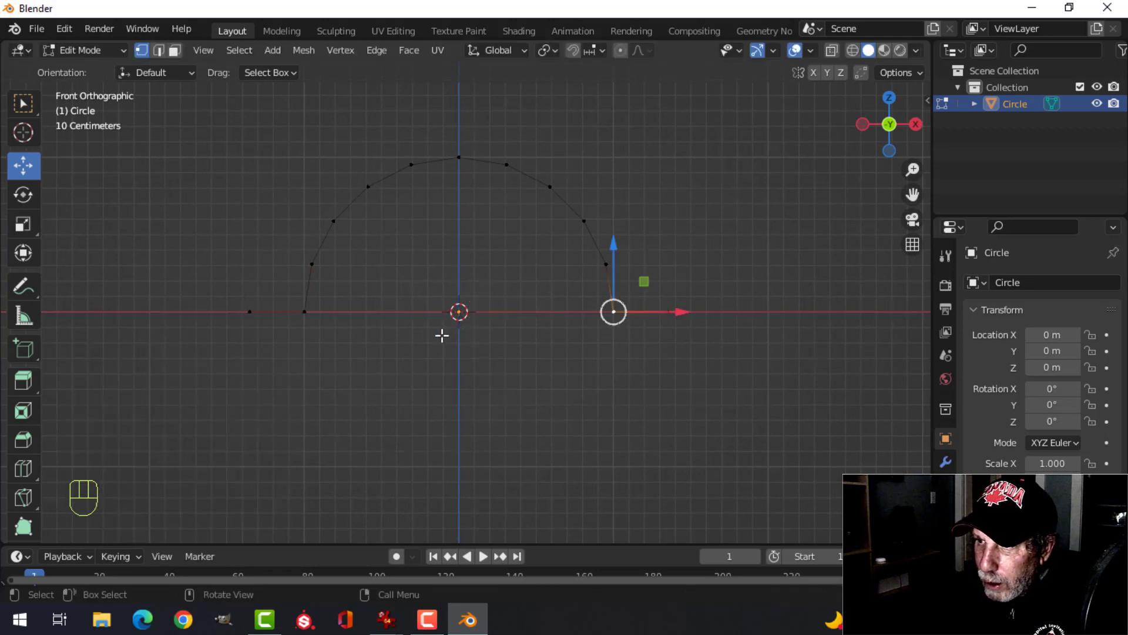
shift+click(309, 308)
scroll(632, 363, up, 3)
shift+middle_drag(643, 348, 506, 364)
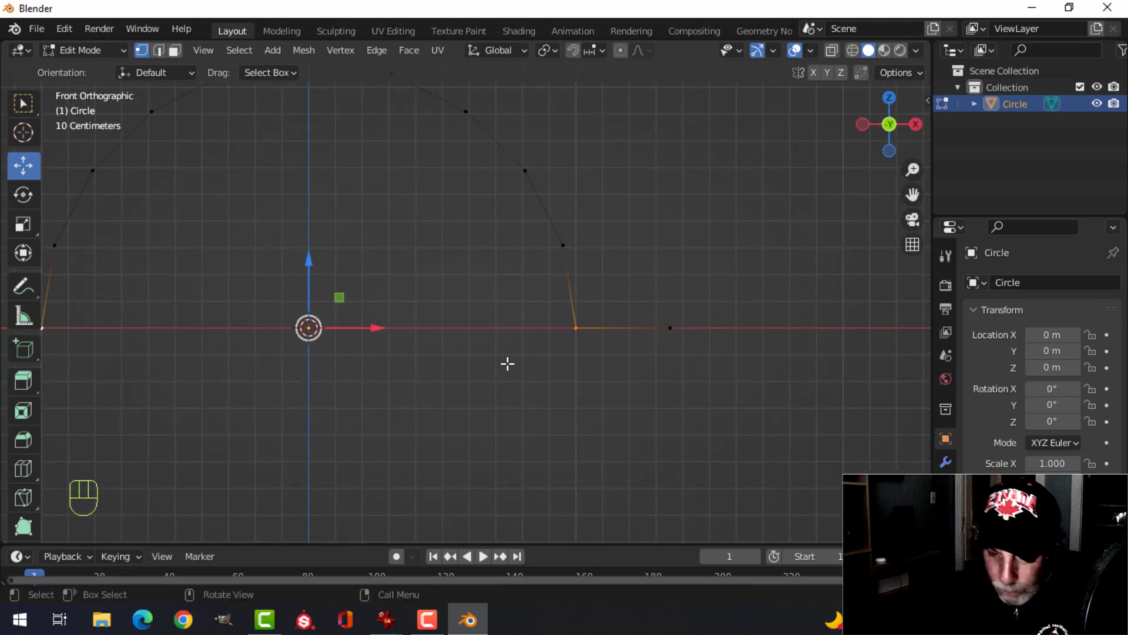
key(shift+ctrl+b)
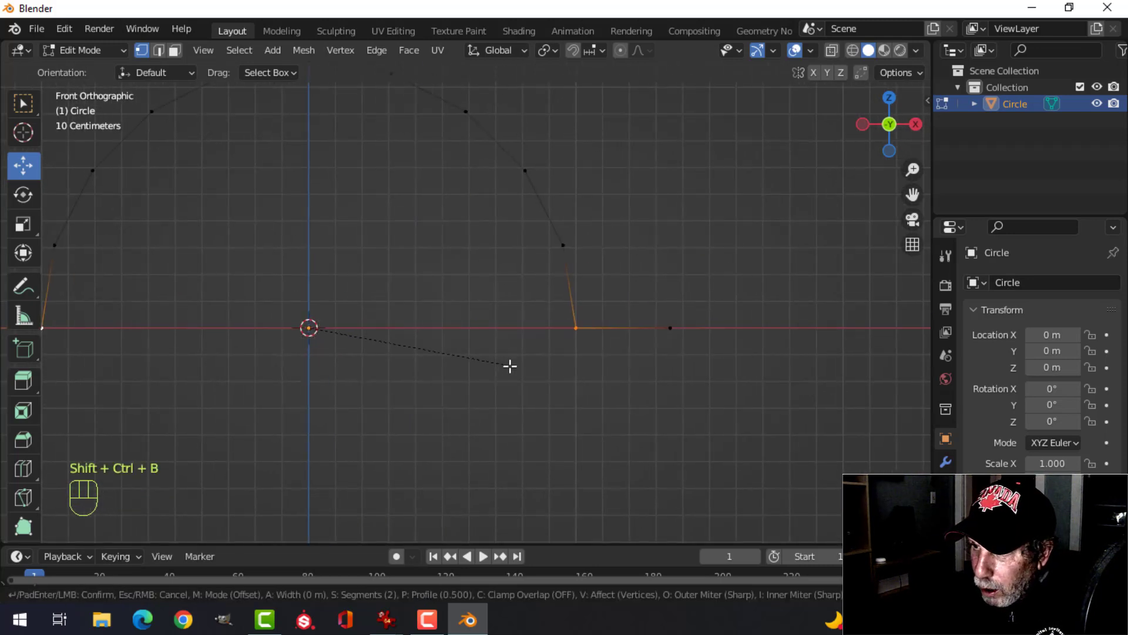
click(520, 399)
scroll(508, 304, down, 4)
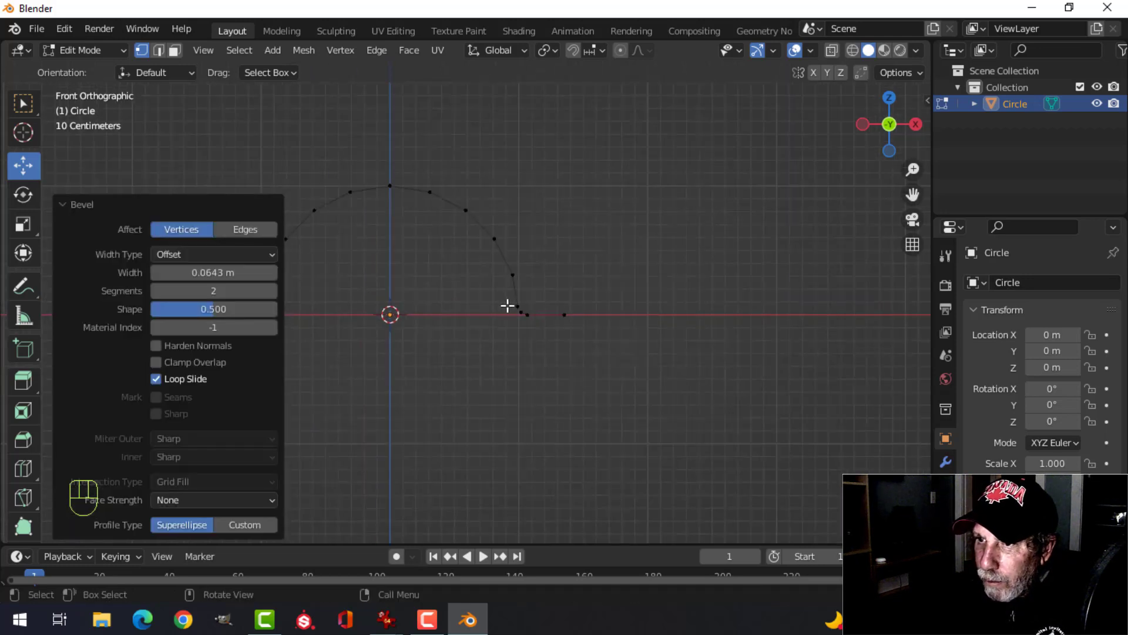
Step: Duplicate the entire arc profile in place and rotate the copy 180° about the X axis
key(a)
shift+middle_drag(529, 282, 566, 262)
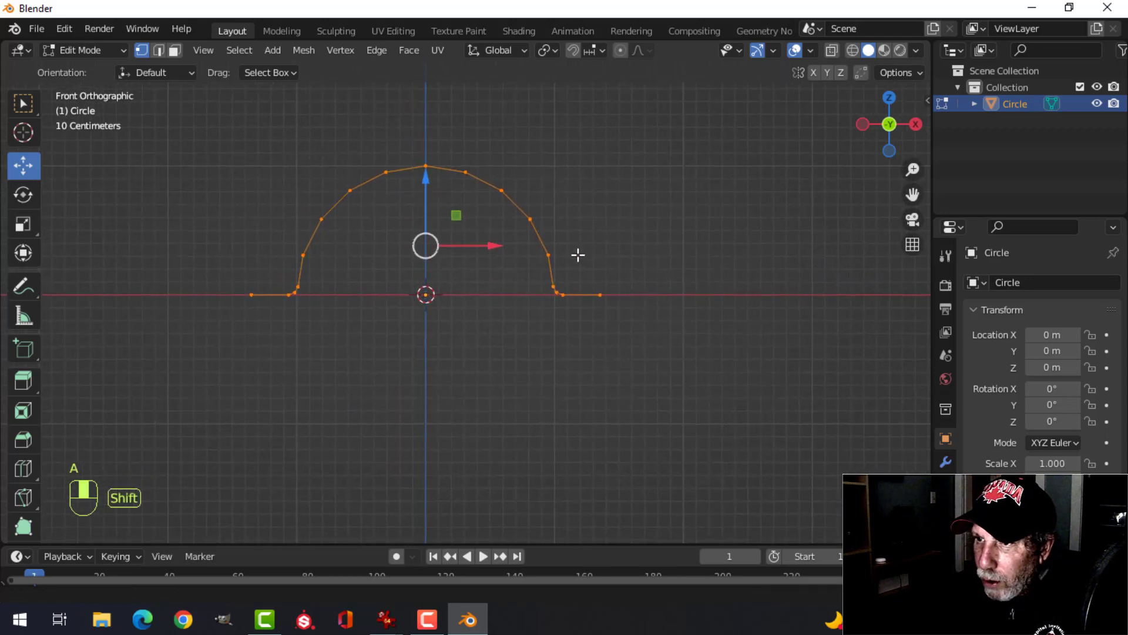
key(shift+d)
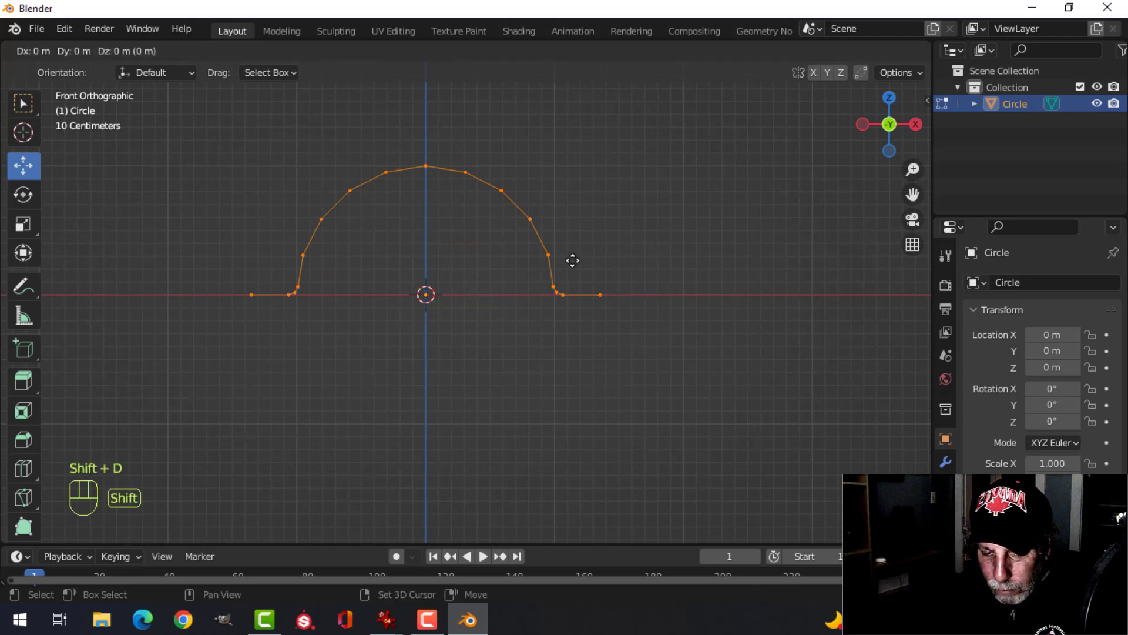
key(r)
key(x)
key(1)
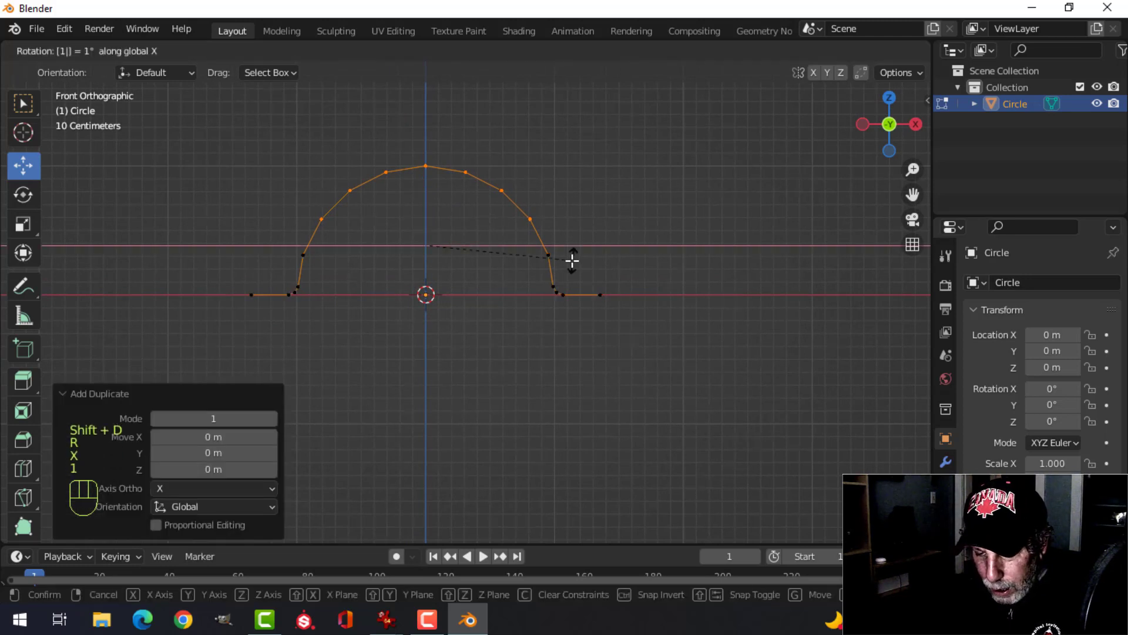
key(8)
key(0)
click(554, 190)
Step: Move the flipped copy down along Z by about 0.84 m, leaving a small gap between the two pairs of flanges
key(g)
key(z)
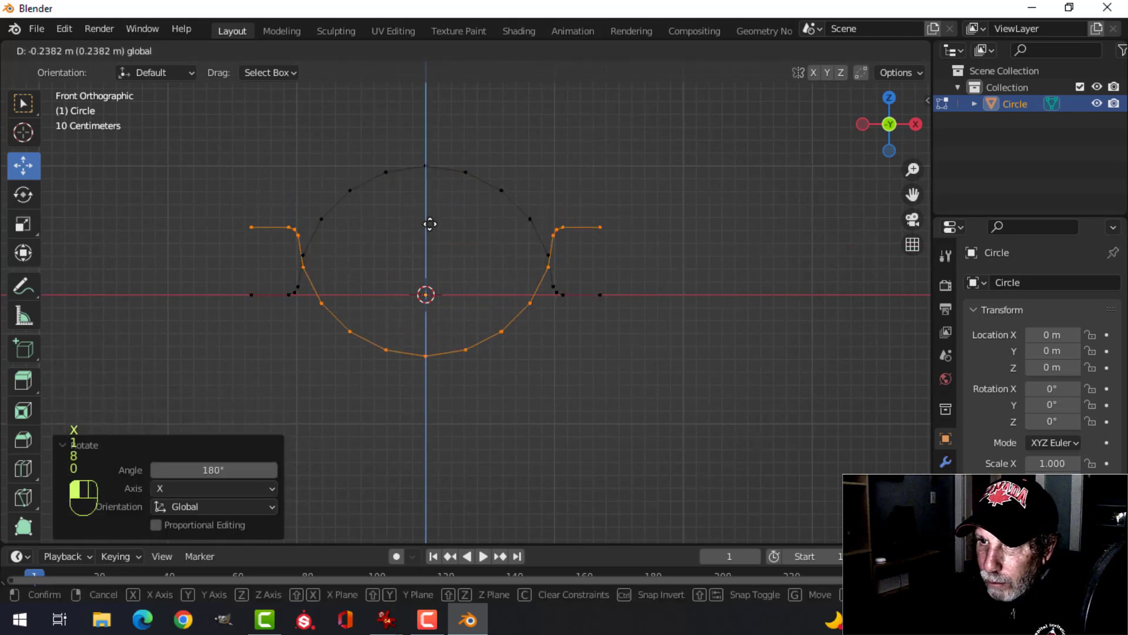
click(430, 292)
Step: Dissolve the topmost vertex of the upper arc to leave a flat edge
scroll(408, 129, up, 2)
click(412, 127)
shift+middle_drag(448, 203, 490, 318)
scroll(451, 294, up, 2)
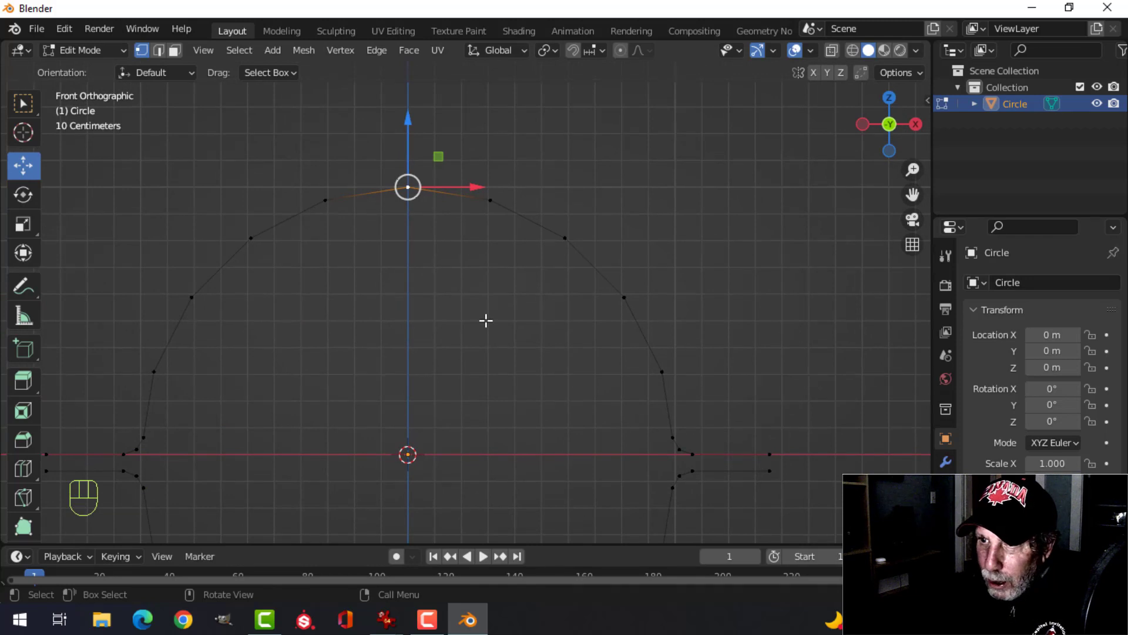
key(x)
click(458, 415)
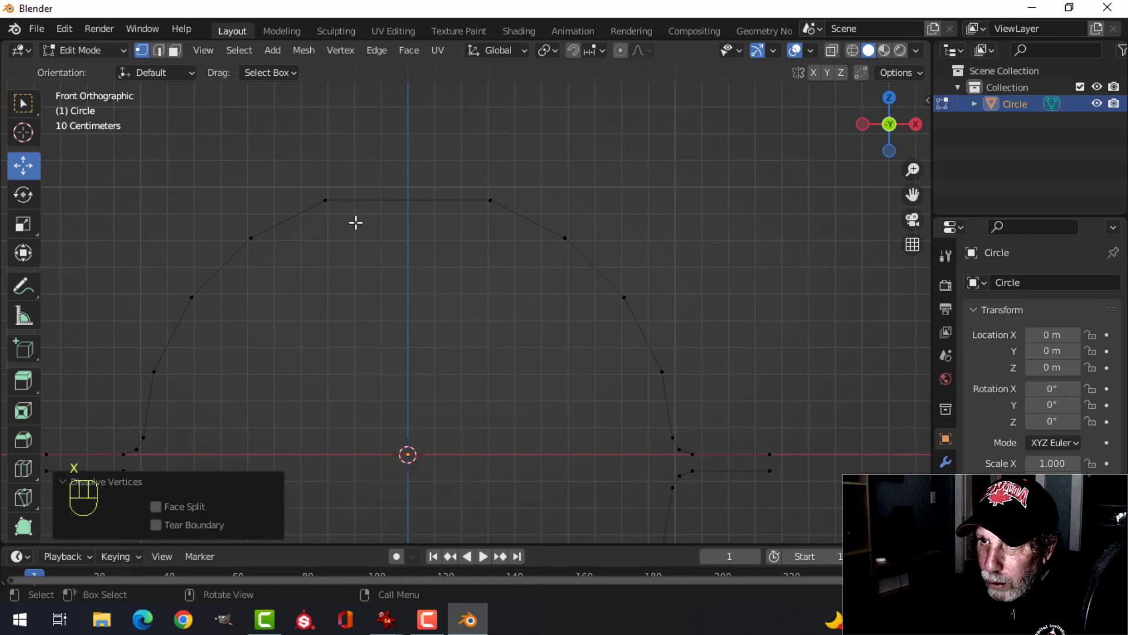
Step: Extrude the flat edge at the top of the upper arc and raise it about 0.3 m along Z
click(351, 200)
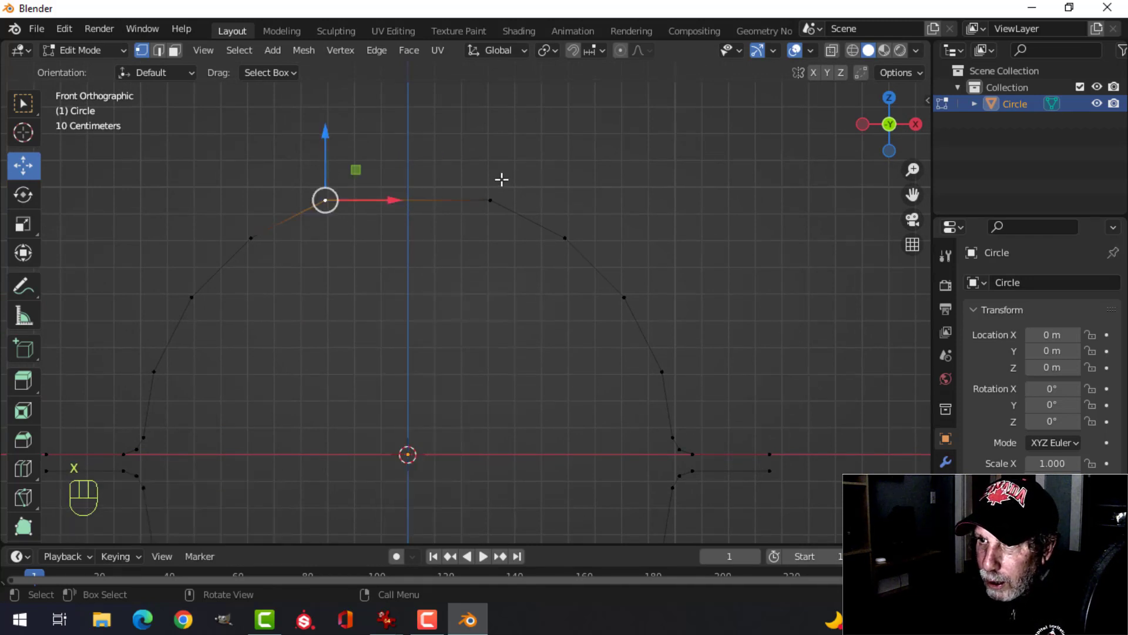
shift+click(491, 199)
scroll(459, 252, down, 2)
shift+middle_drag(474, 312, 478, 330)
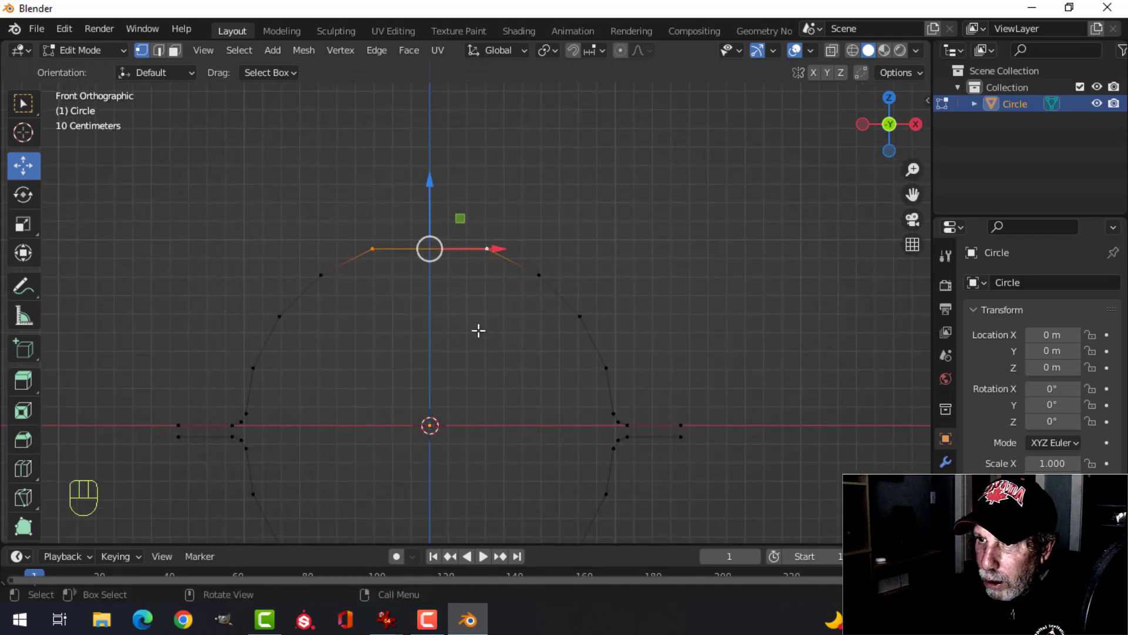
key(e)
click(478, 324)
drag(425, 204, 429, 138)
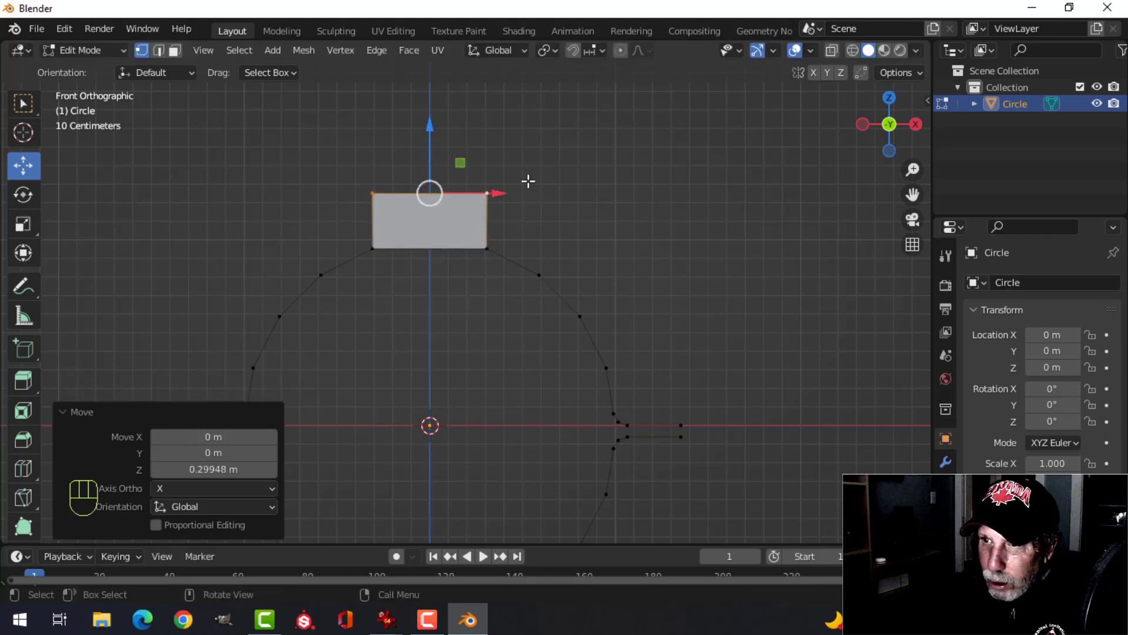
Step: Delete the bottom edge of the extruded rectangle so the raised block is open to the arc
key(2)
click(425, 257)
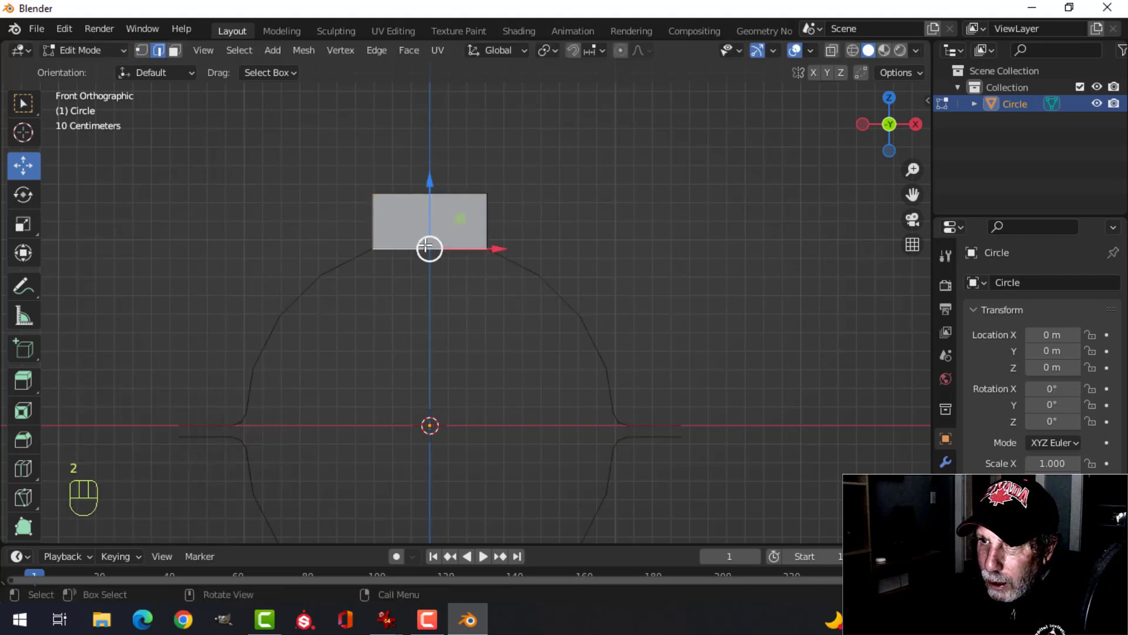
scroll(430, 258, up, 3)
key(x)
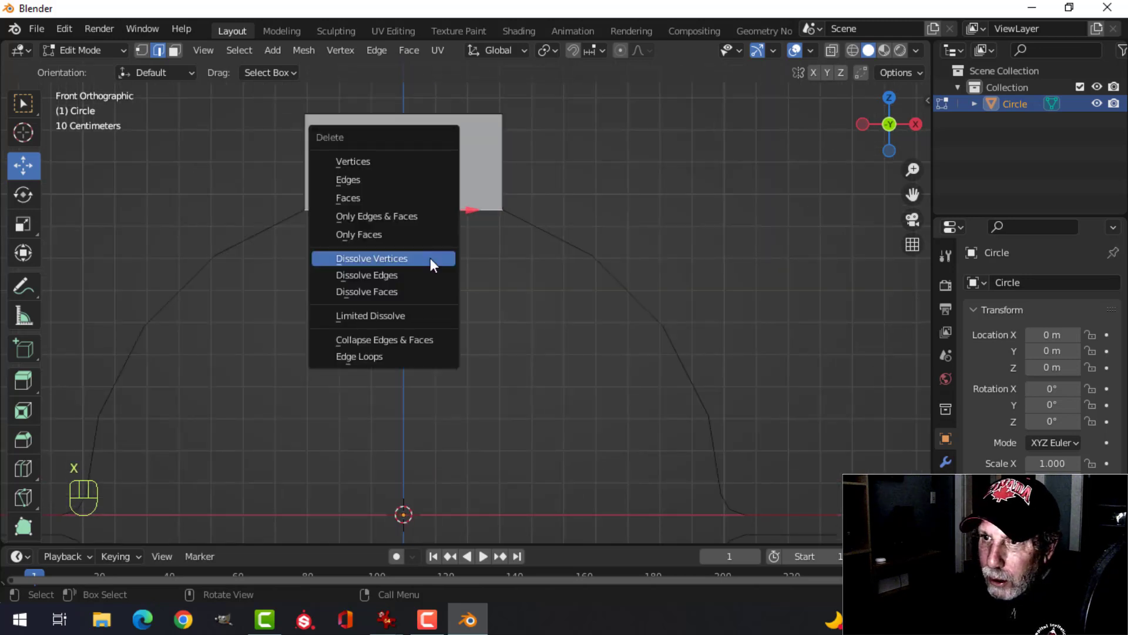
click(389, 183)
scroll(531, 220, down, 4)
scroll(580, 282, down, 2)
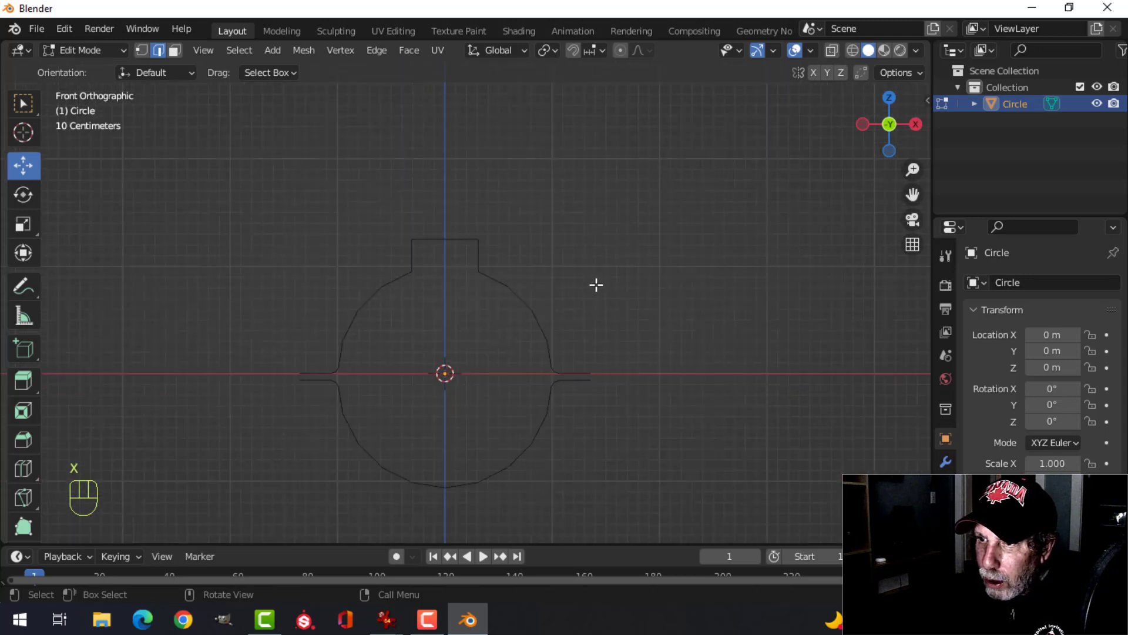
Step: Extrude the entire clamp outline about 0.4 m along the Y axis to form a band
key(a)
shift+middle_drag(625, 353, 569, 287)
scroll(690, 284, down, 2)
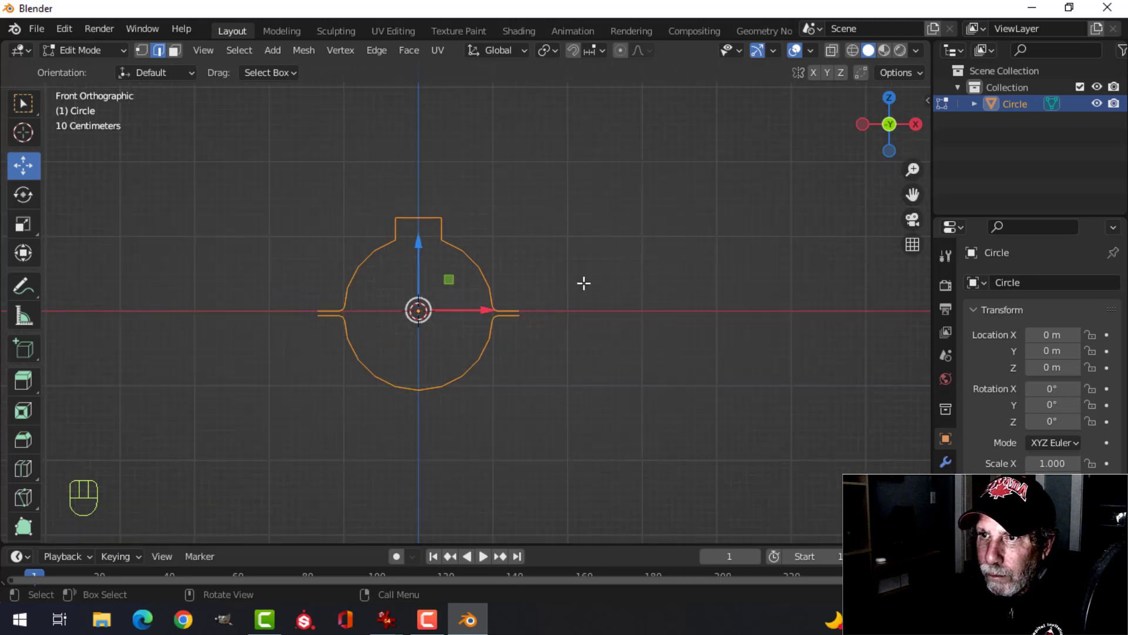
key(1)
middle_drag(591, 284, 470, 311)
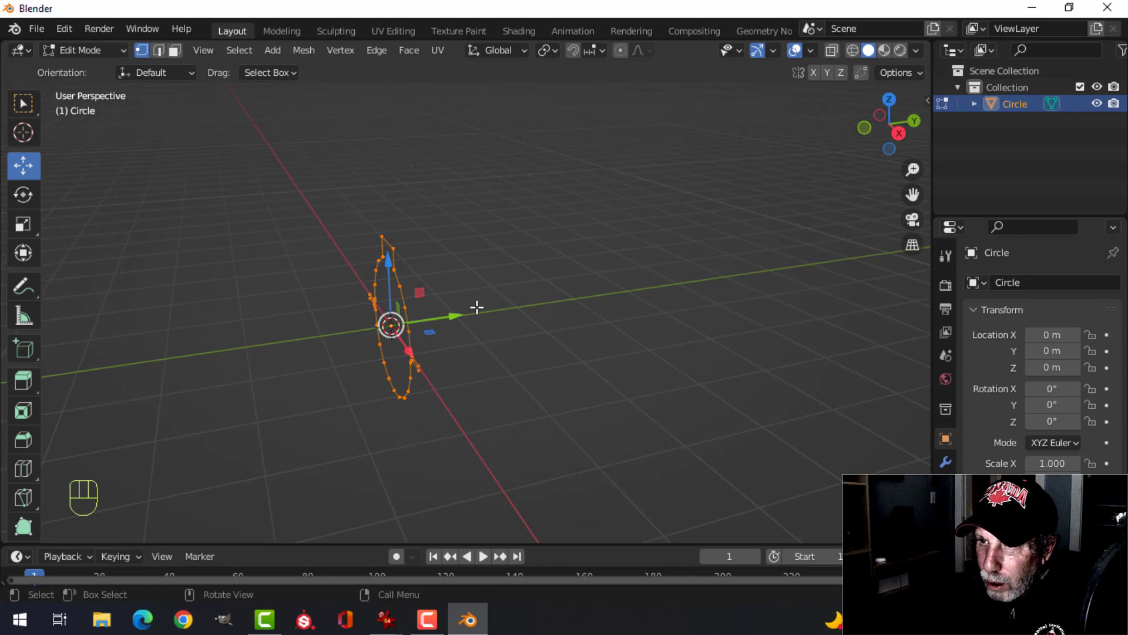
key(e)
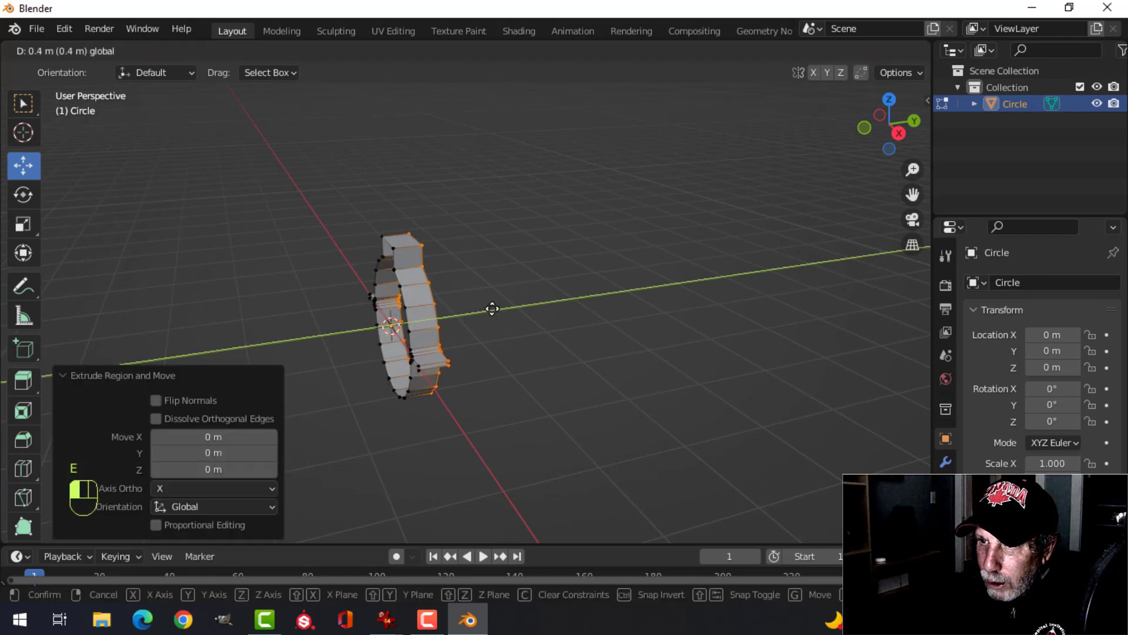
click(492, 309)
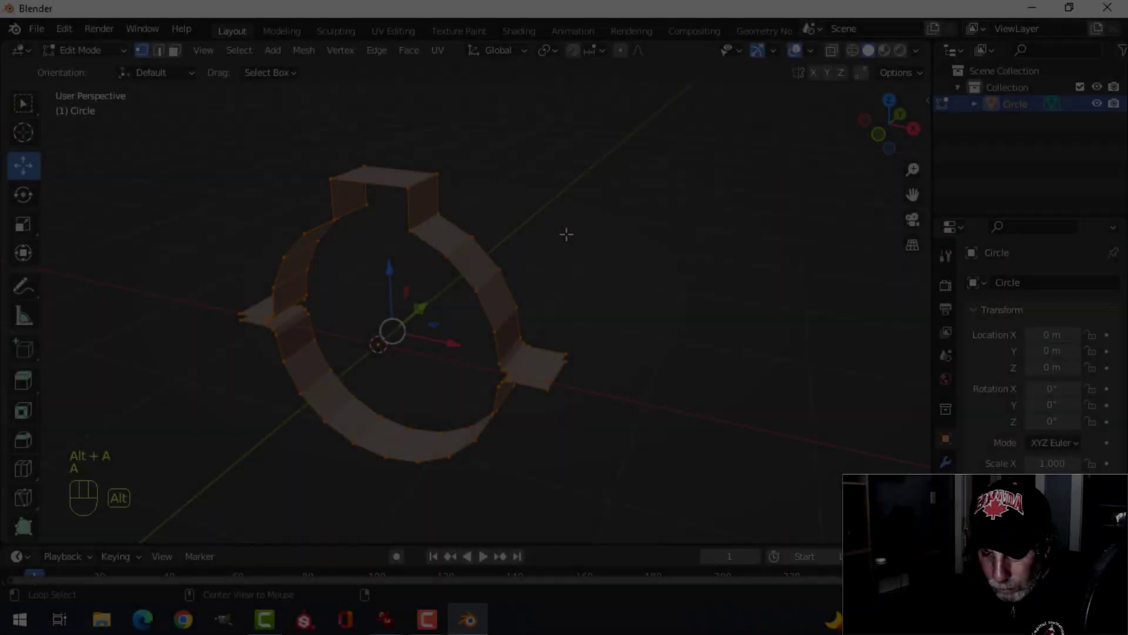
Step: Recalculate the band's normals, then thicken the whole band outward by extruding it in place and applying Shrink/Fatten
key(alt+n)
click(566, 233)
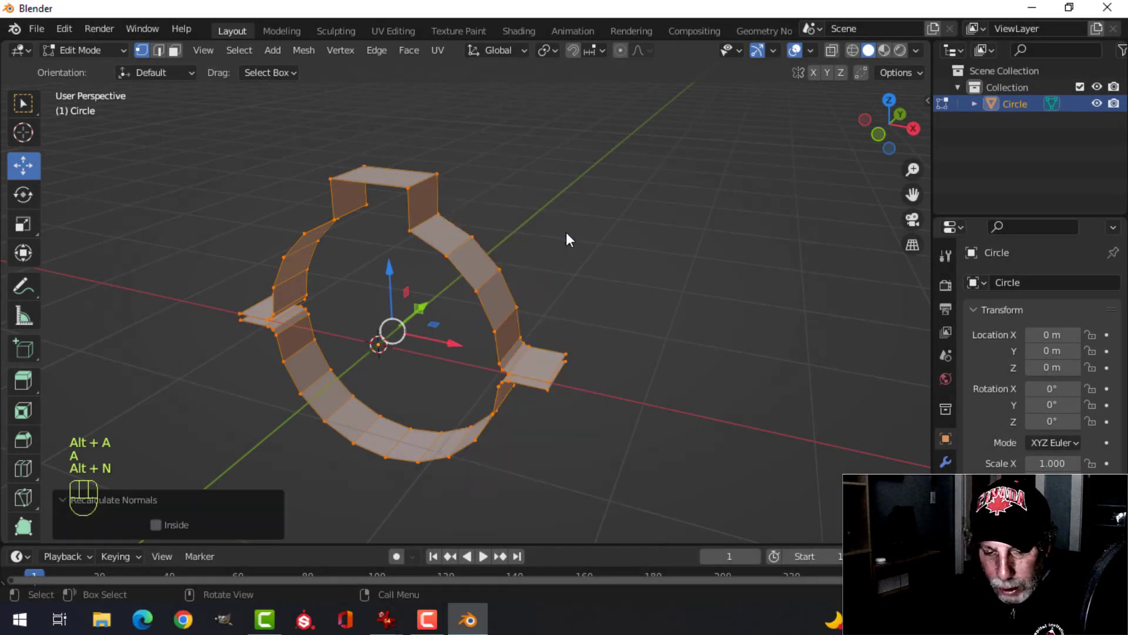
key(e)
click(565, 231)
key(alt+s)
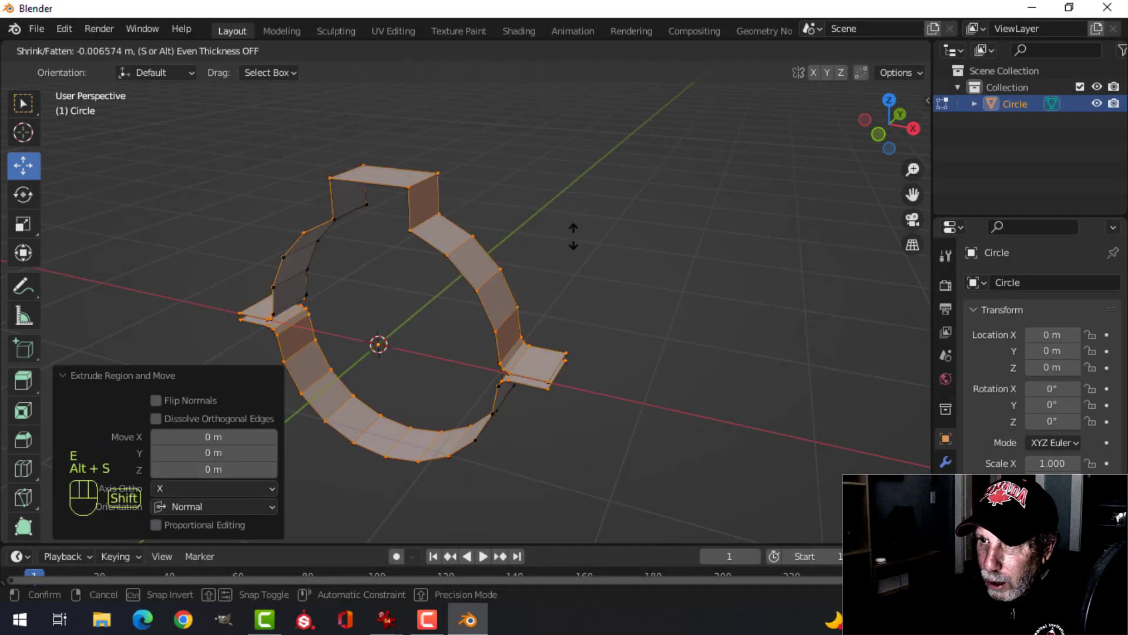
click(592, 271)
key(a)
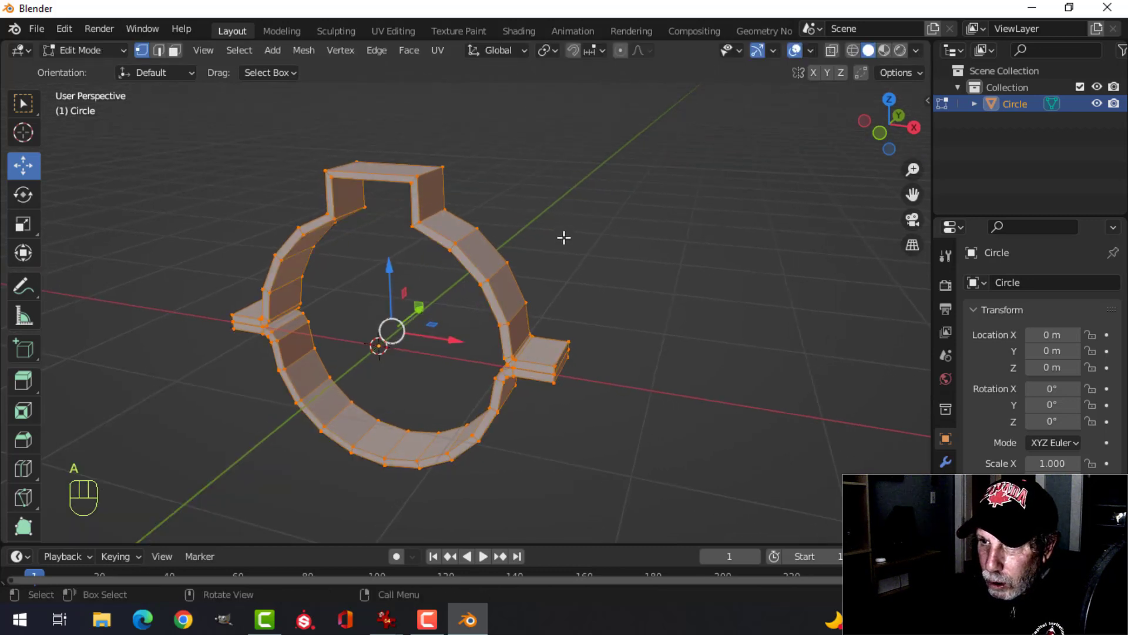
Step: Recalculate the clamp's normals to the outside and check them by briefly showing the face orientation overlay
key(alt+n)
click(562, 235)
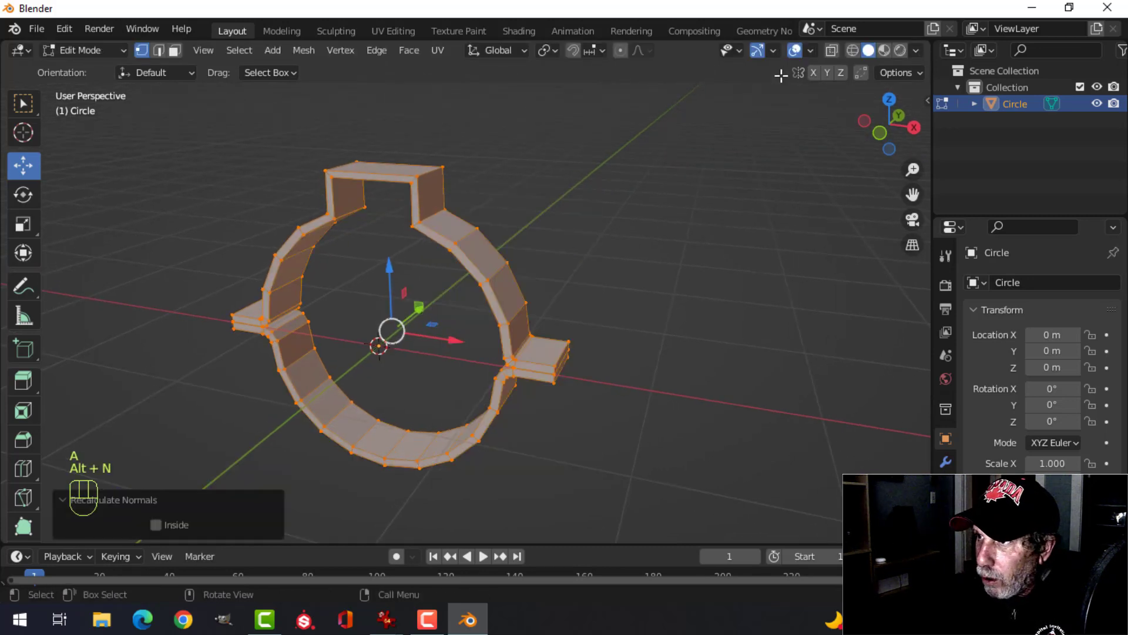
click(810, 52)
click(742, 364)
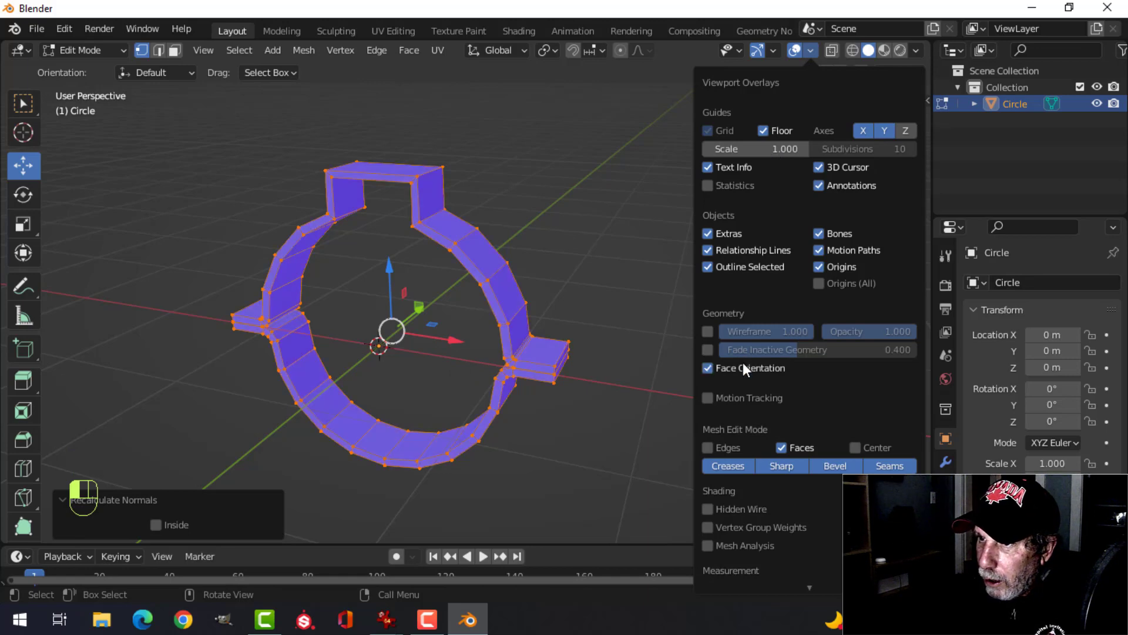
click(743, 365)
Step: Add a level 2 subdivision surface to the clamp in object mode and shade it smooth
key(Tab)
middle_drag(557, 242, 457, 259)
key(ctrl+2)
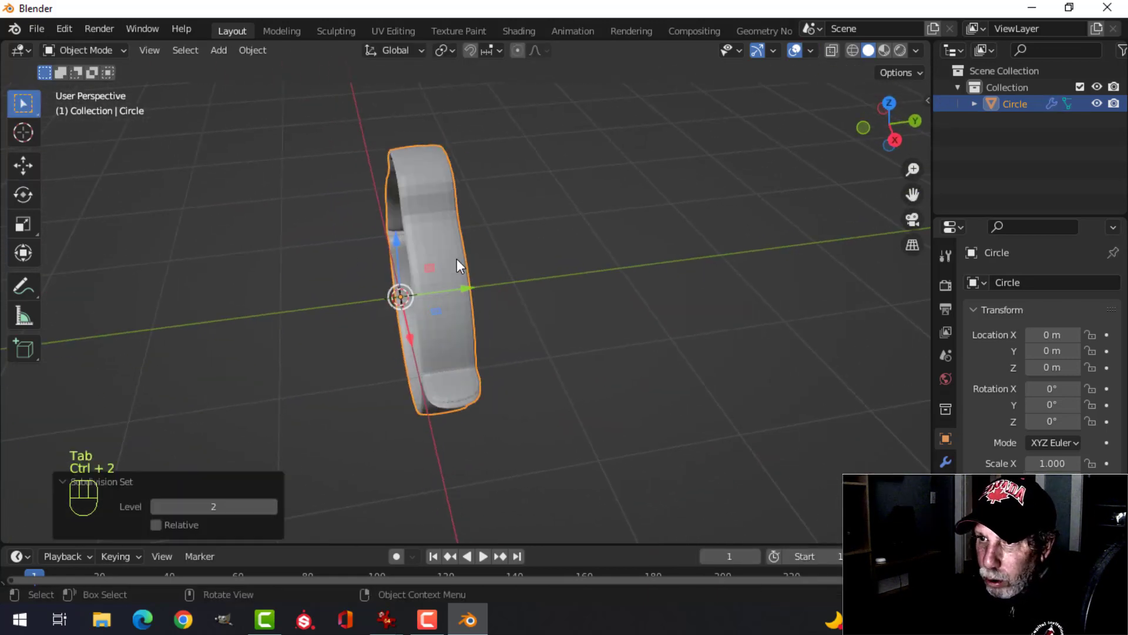
right_click(437, 229)
click(438, 230)
middle_drag(461, 223, 491, 217)
Step: Cut one unslid edge loop midway across the band's width on both the upper and lower clamp halves
key(Tab)
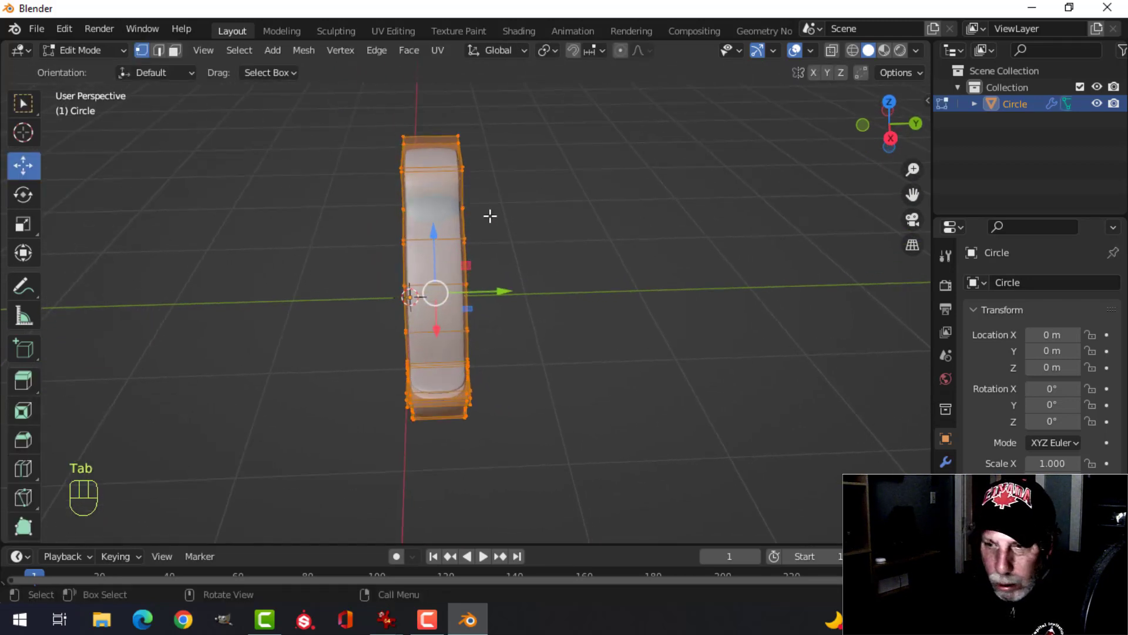
key(2)
key(ctrl+r)
click(421, 174)
right_click(421, 174)
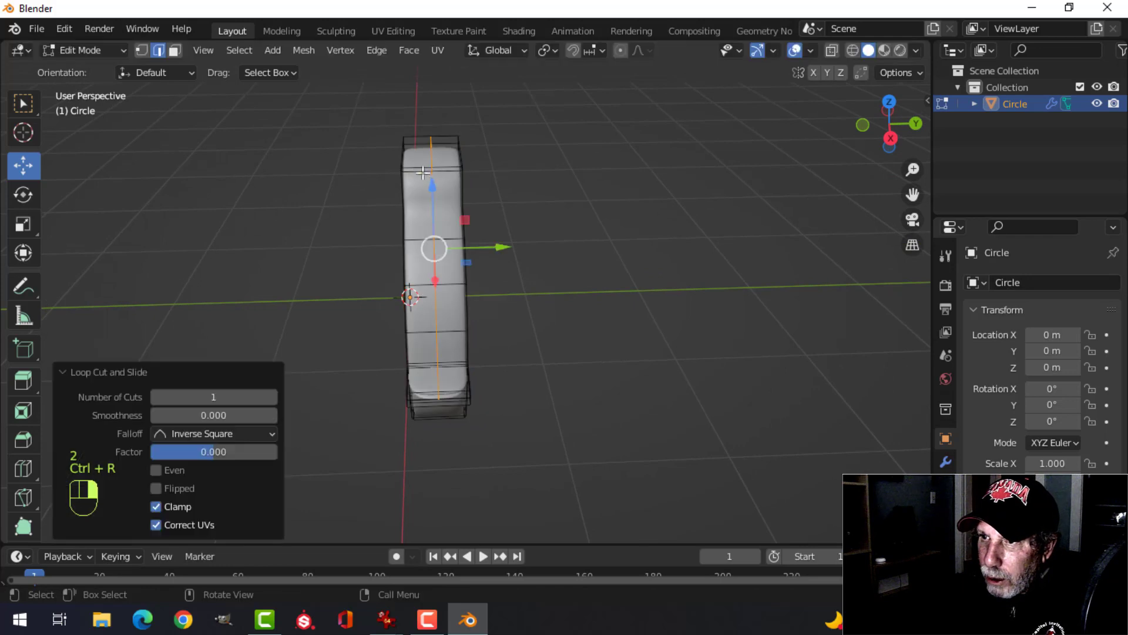
middle_drag(488, 245, 478, 373)
key(ctrl+r)
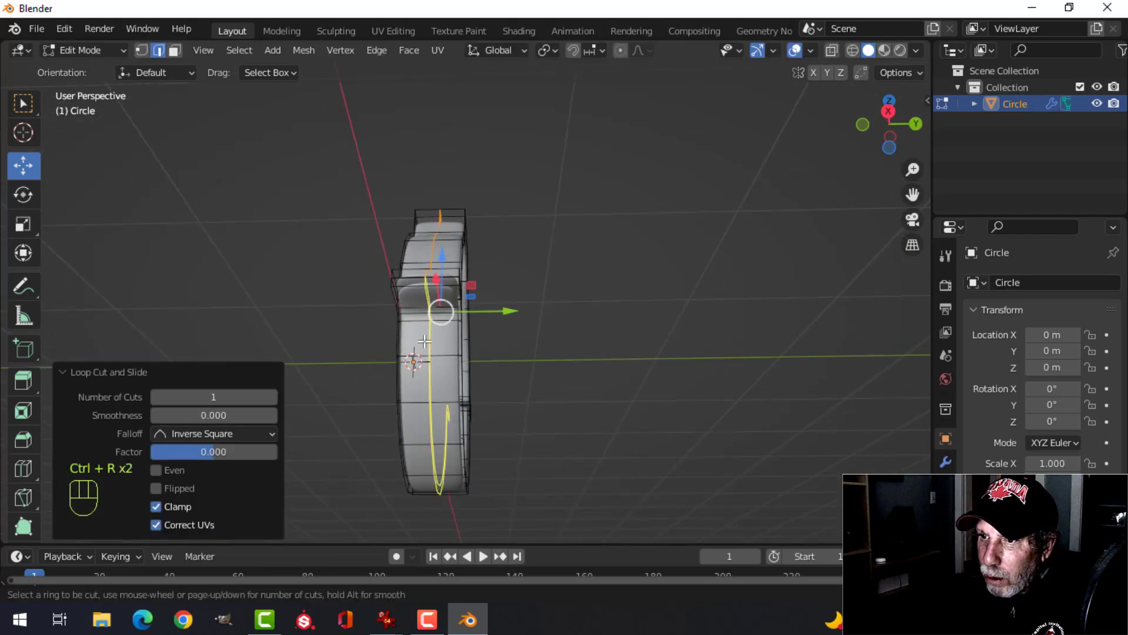
click(417, 342)
right_click(417, 342)
middle_drag(512, 304, 516, 367)
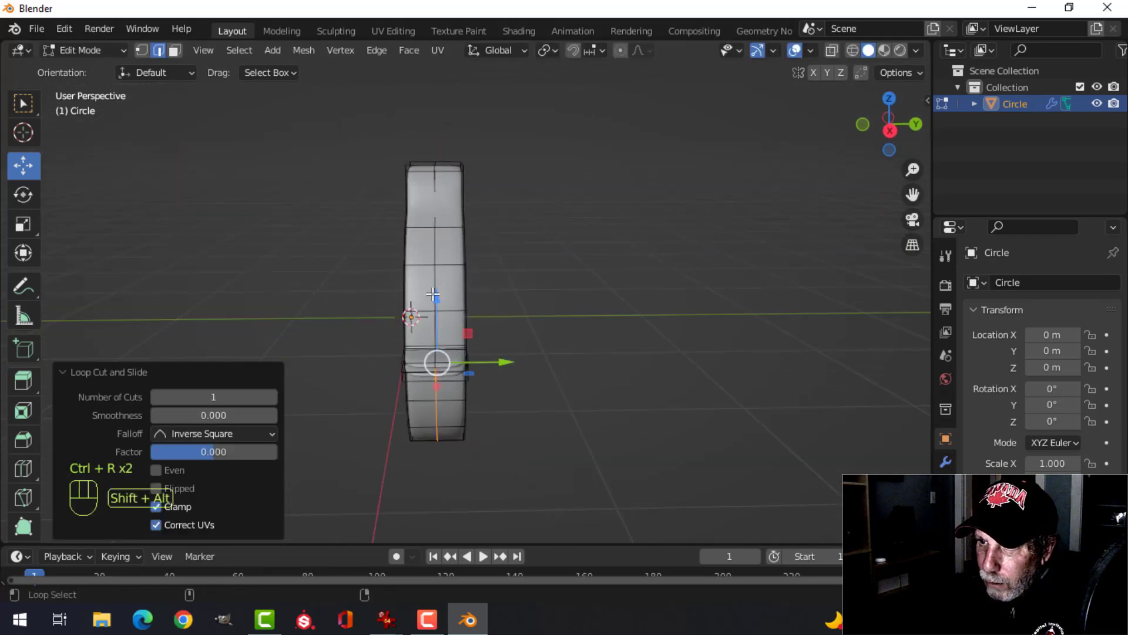
Step: Bevel the centre loops of both halves with one segment, spreading them towards the band's outer rims
alt+shift+click(437, 302)
middle_drag(507, 275, 515, 316)
key(ctrl+b)
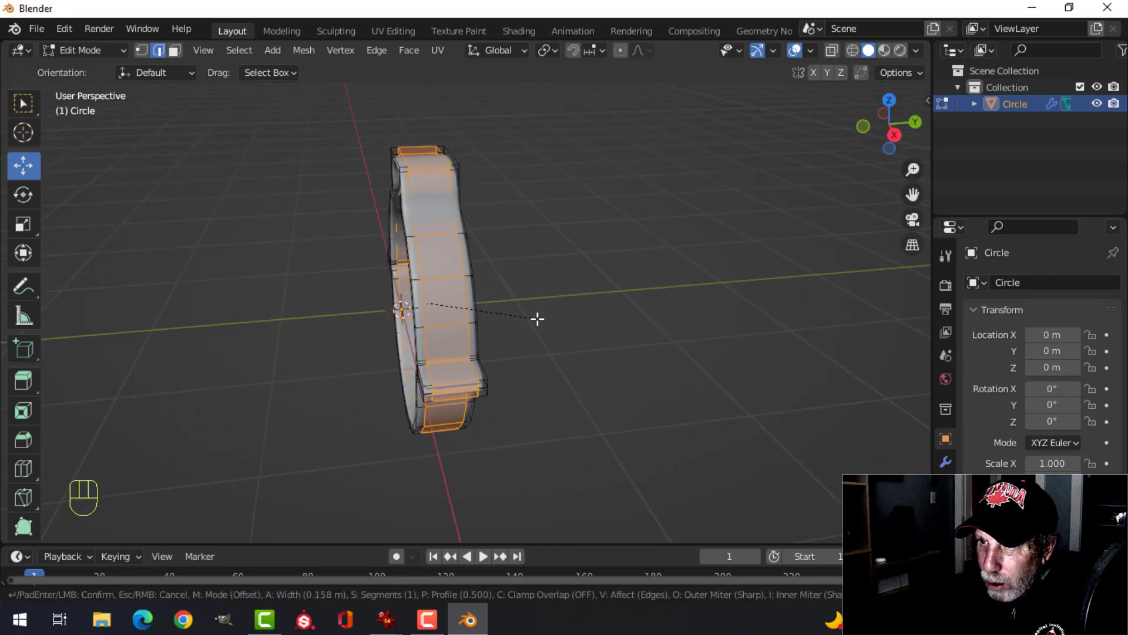
click(549, 315)
middle_drag(549, 315, 428, 202)
key(alt+a)
Step: Add two support loops through the upper half's wall thickness, slid towards its edges with factors of about -0.45 and 0.3
scroll(440, 235, up, 3)
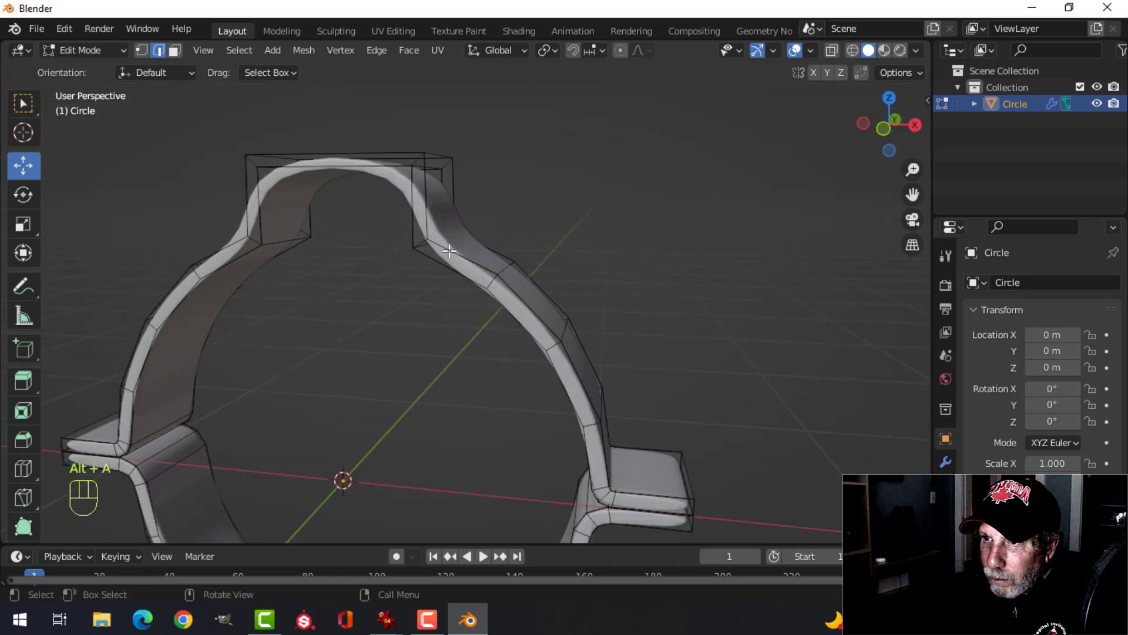
key(ctrl+r)
click(413, 159)
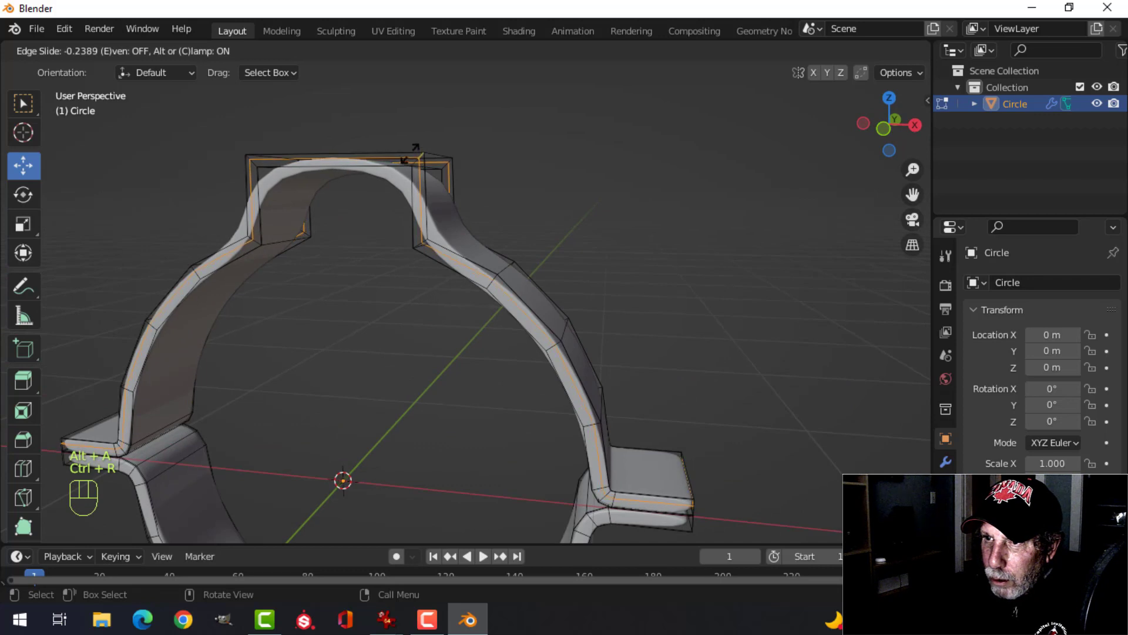
click(413, 154)
key(ctrl+r)
click(410, 163)
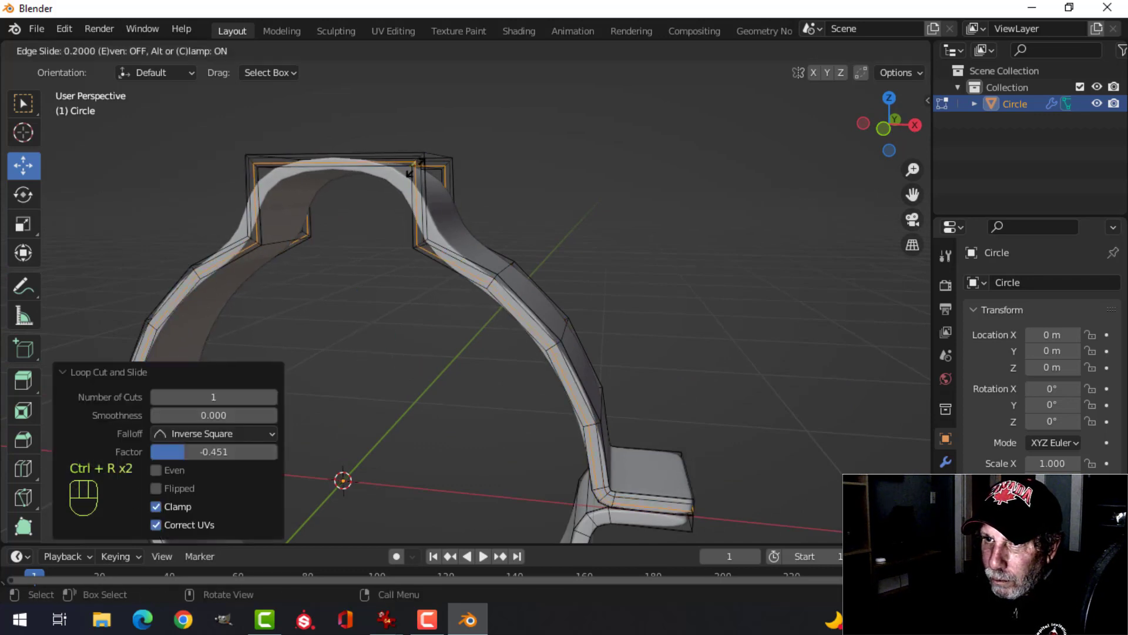
click(425, 168)
Step: Add two support loops through the lower half's wall thickness, slid towards its edges with factors of about -0.56 and 0.43
scroll(541, 378, down, 3)
scroll(521, 244, up, 2)
shift+middle_drag(541, 378, 506, 280)
scroll(521, 244, up, 1)
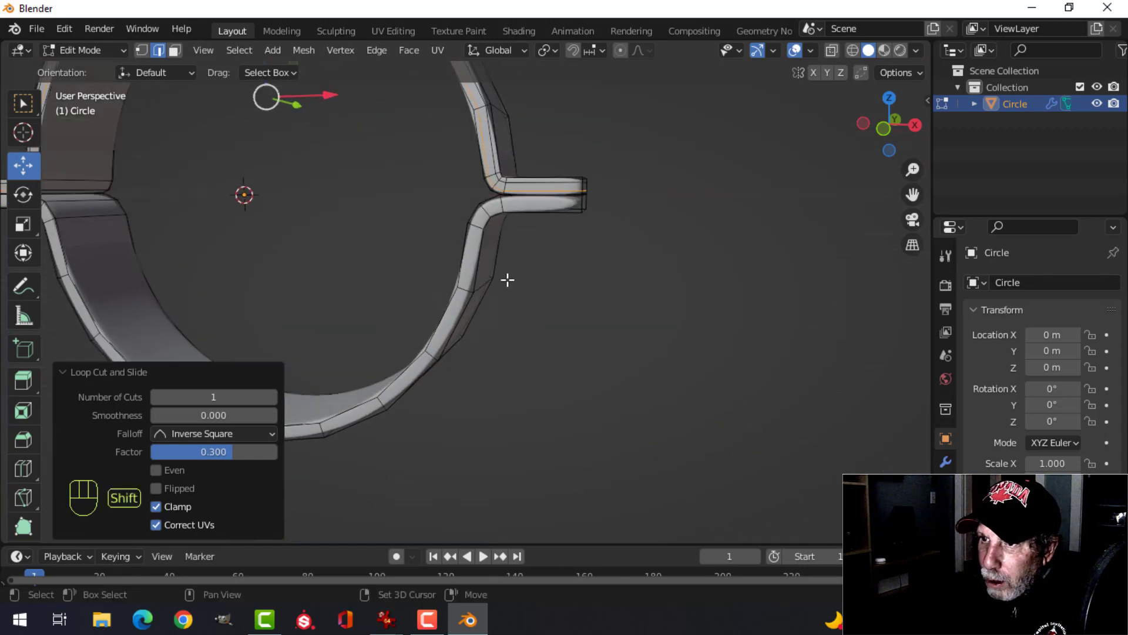
scroll(496, 182, up, 2)
key(ctrl+r)
click(493, 160)
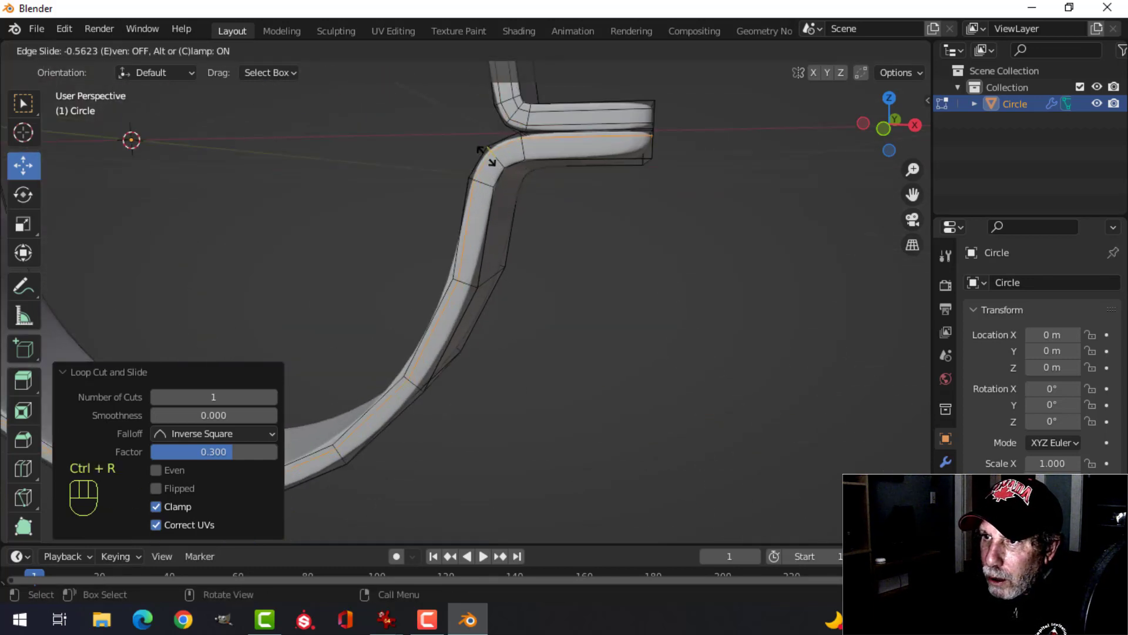
click(487, 157)
key(ctrl+r)
click(494, 157)
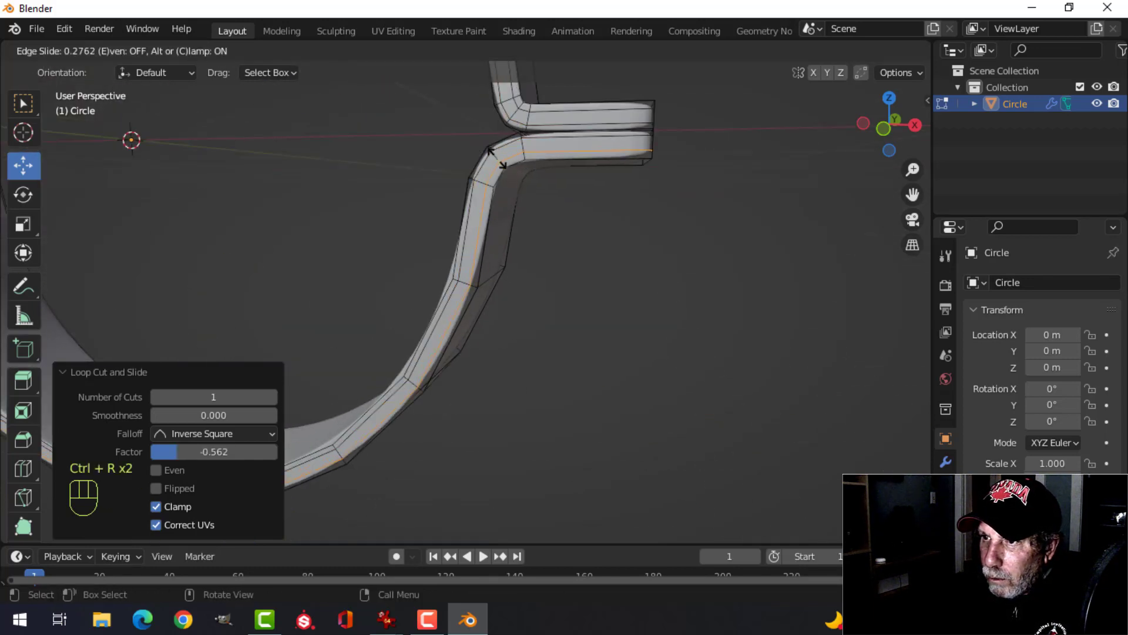
click(492, 157)
Step: Sharpen the raised block's corners on the +X side with loop cuts close to its base (factor 0.82) and top (factor -0.865)
scroll(492, 156, down, 5)
shift+middle_drag(492, 156, 509, 333)
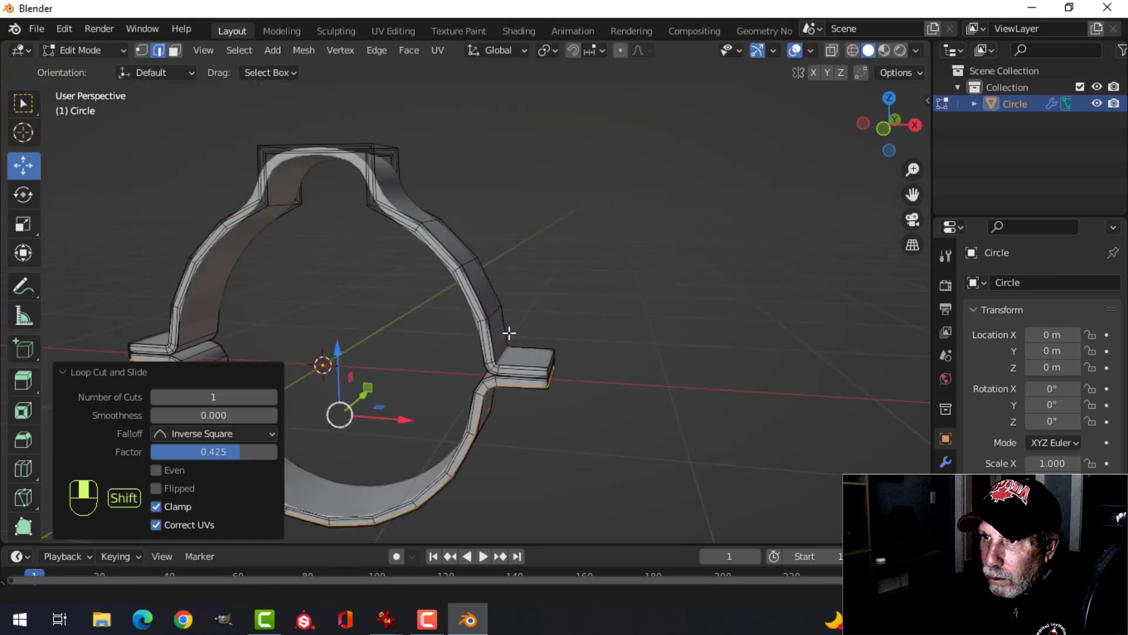
scroll(509, 332, up, 2)
scroll(493, 327, up, 2)
key(ctrl+r)
click(373, 232)
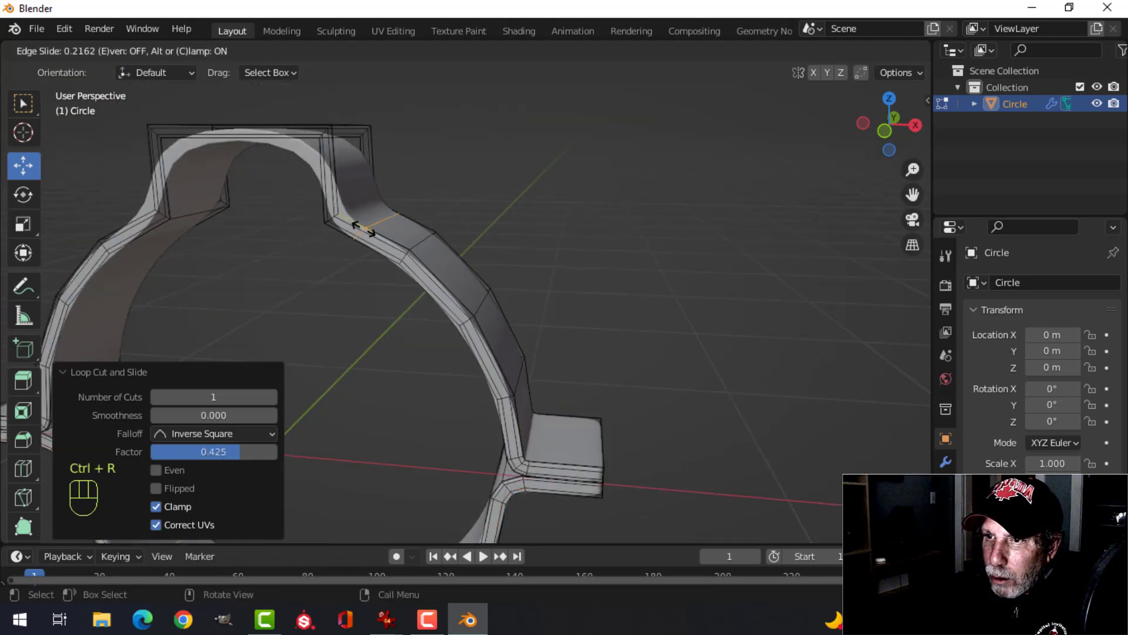
click(344, 219)
key(ctrl+r)
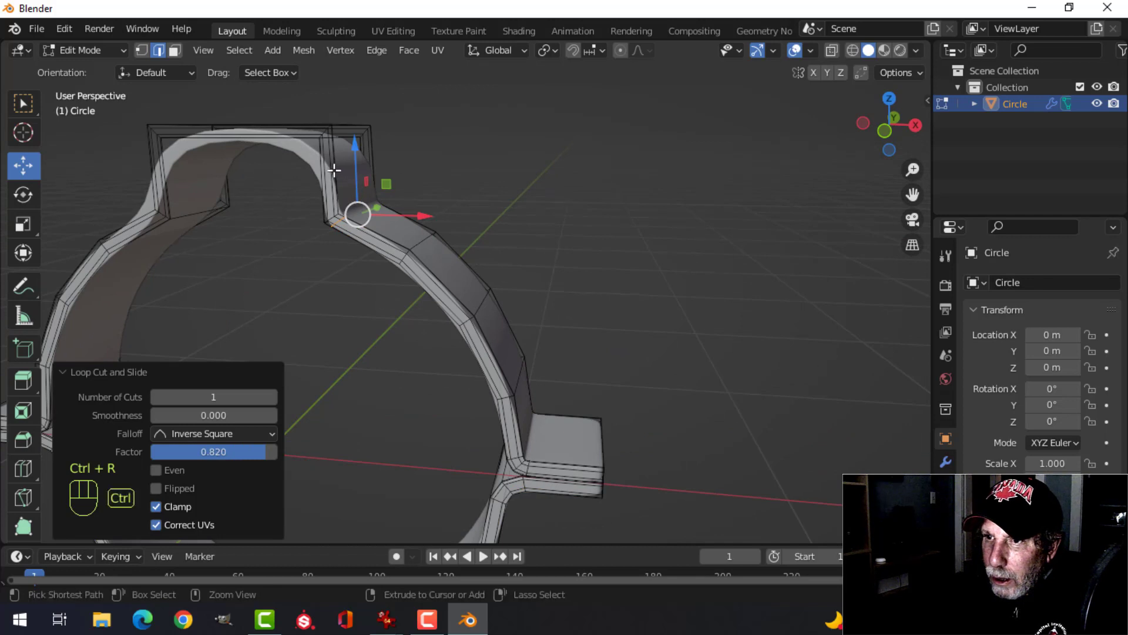
click(328, 168)
click(333, 131)
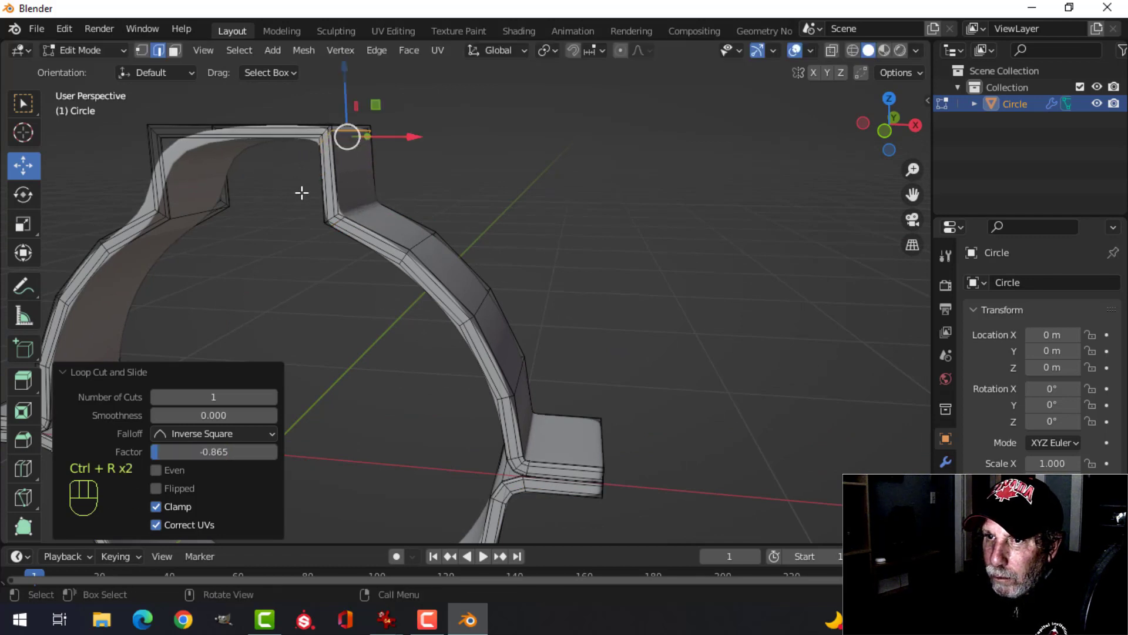
Step: Add matching loop cuts near the base and top corners on the raised block's -X side
middle_drag(302, 191, 417, 121)
key(ctrl+r)
click(219, 230)
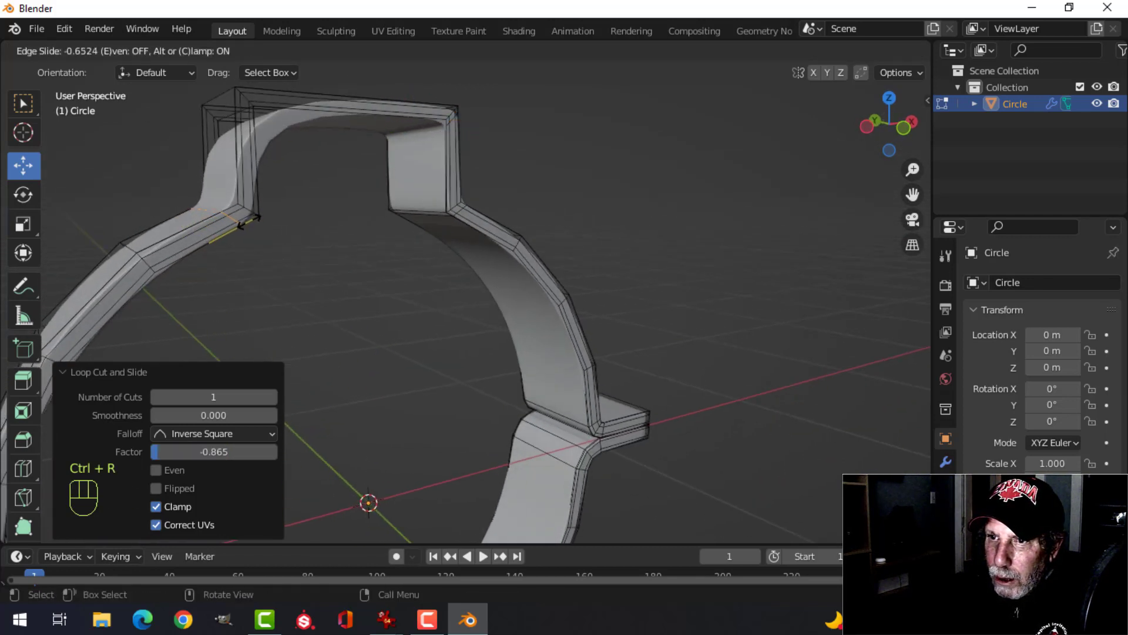
click(253, 216)
key(ctrl+r)
click(252, 200)
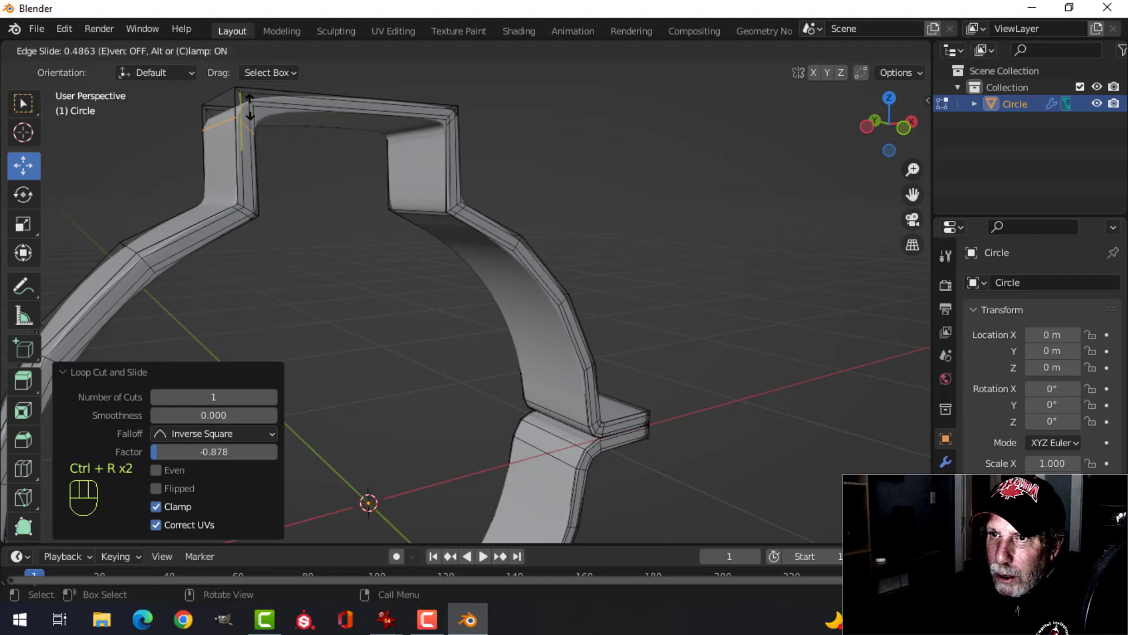
click(249, 93)
Step: Examine the smoothed clamp's raised block and side flanges from several angles in object mode
key(Tab)
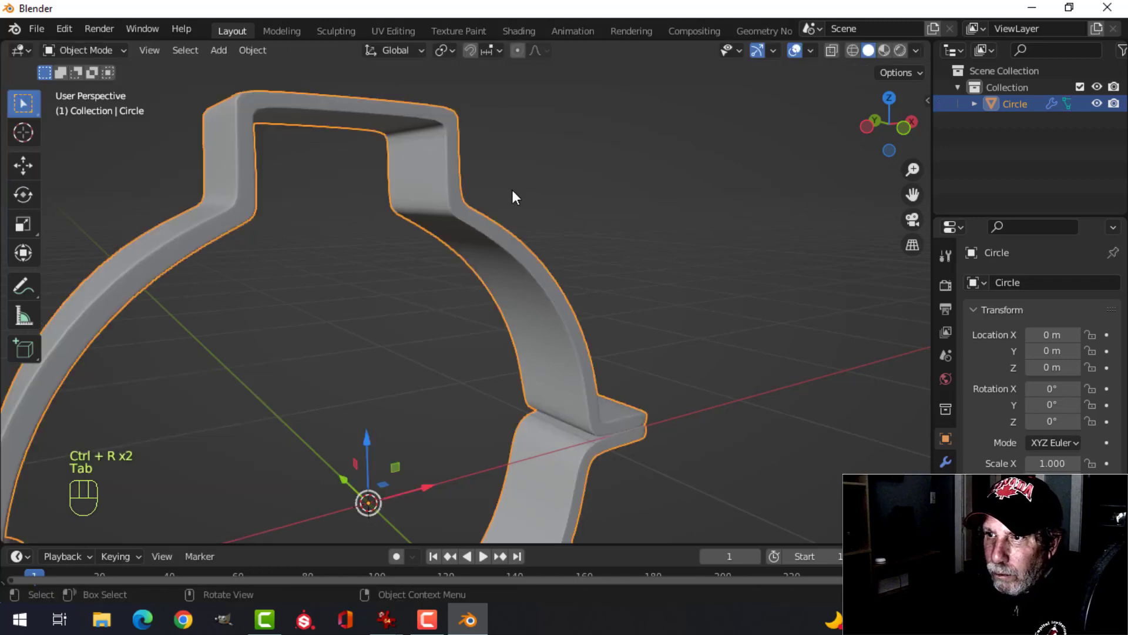
scroll(512, 189, down, 3)
key(alt+a)
middle_drag(574, 237, 503, 327)
shift+middle_drag(571, 372, 525, 311)
scroll(524, 311, up, 2)
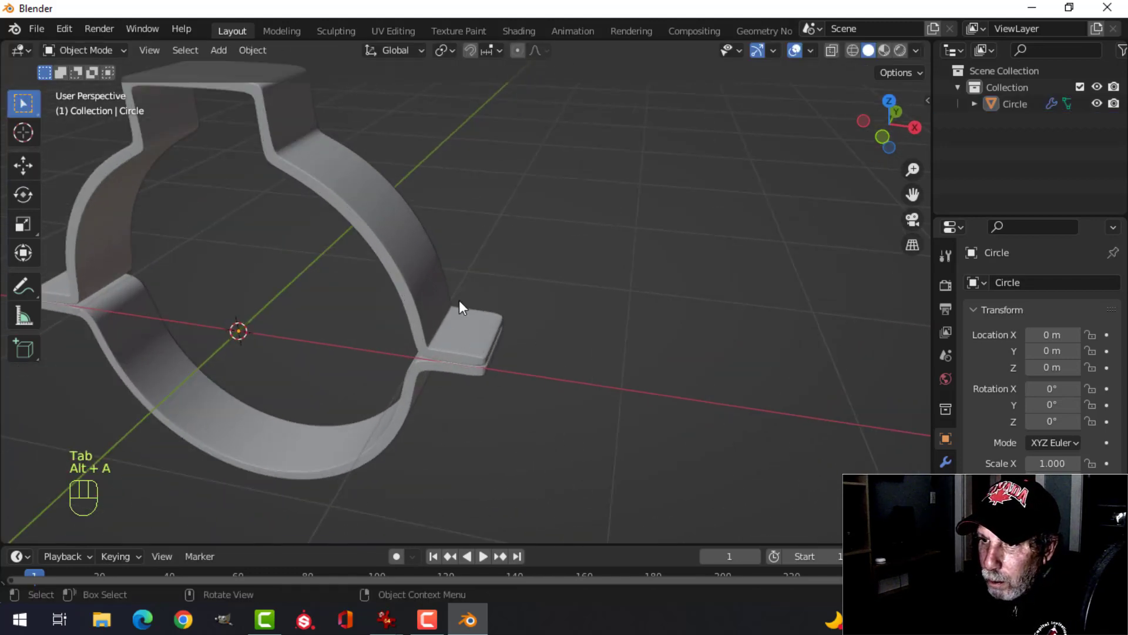
scroll(473, 358, down, 2)
middle_drag(475, 362, 482, 353)
Step: Lengthen both side flanges by box-selecting their outer ends in front wireframe view and scaling them outward along X
click(481, 354)
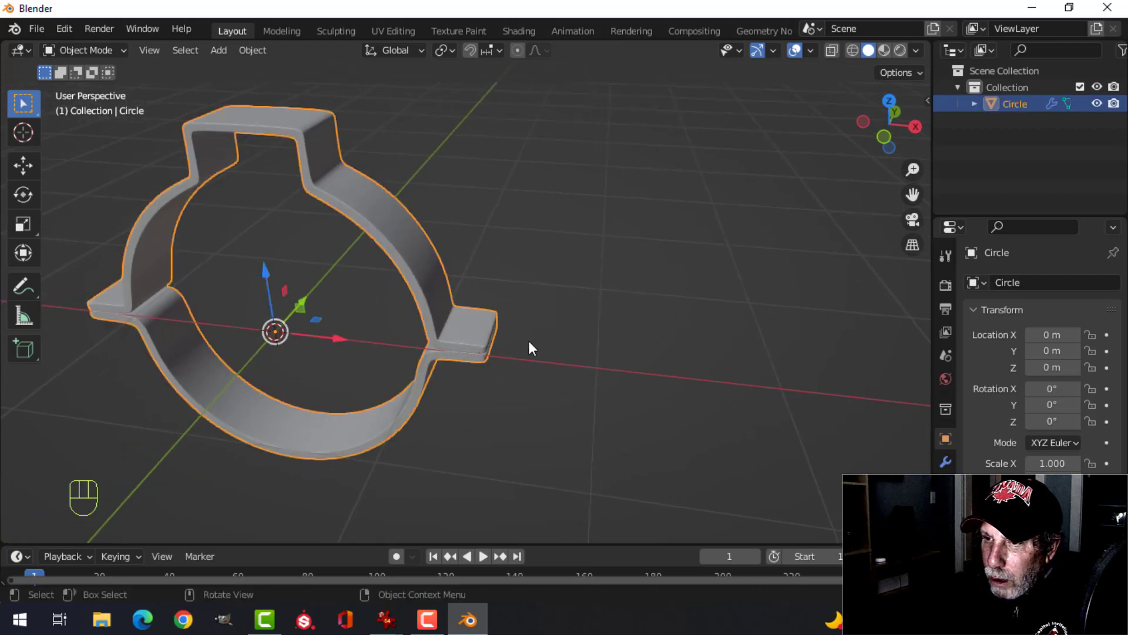
key(KP_1)
key(Tab)
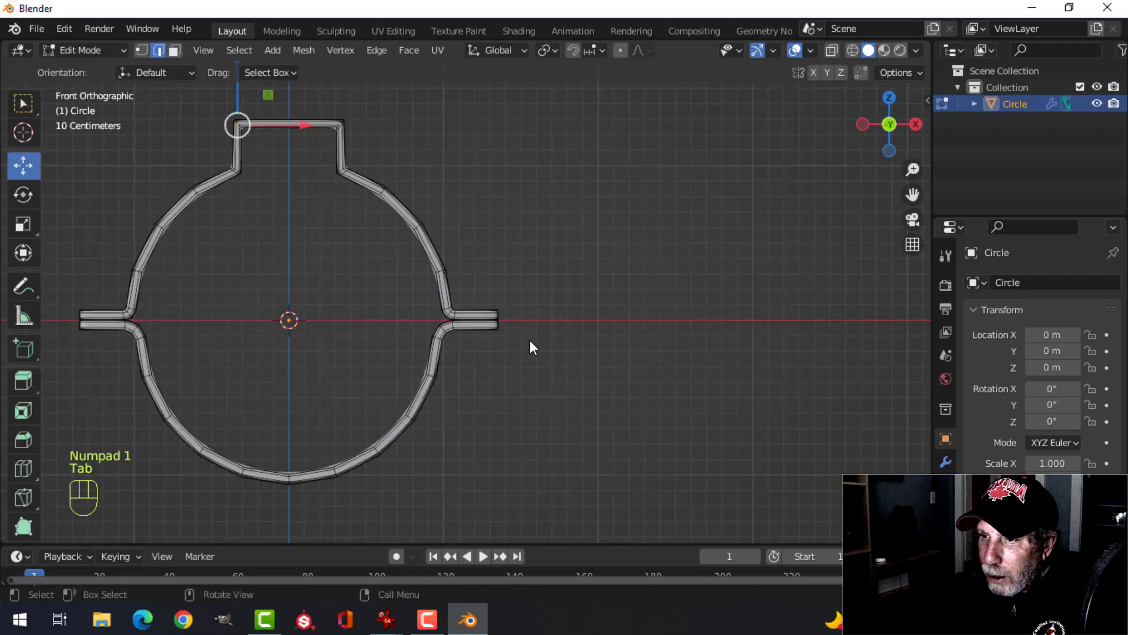
key(z)
click(396, 344)
key(b)
drag(464, 255, 539, 369)
key(b)
drag(62, 271, 109, 367)
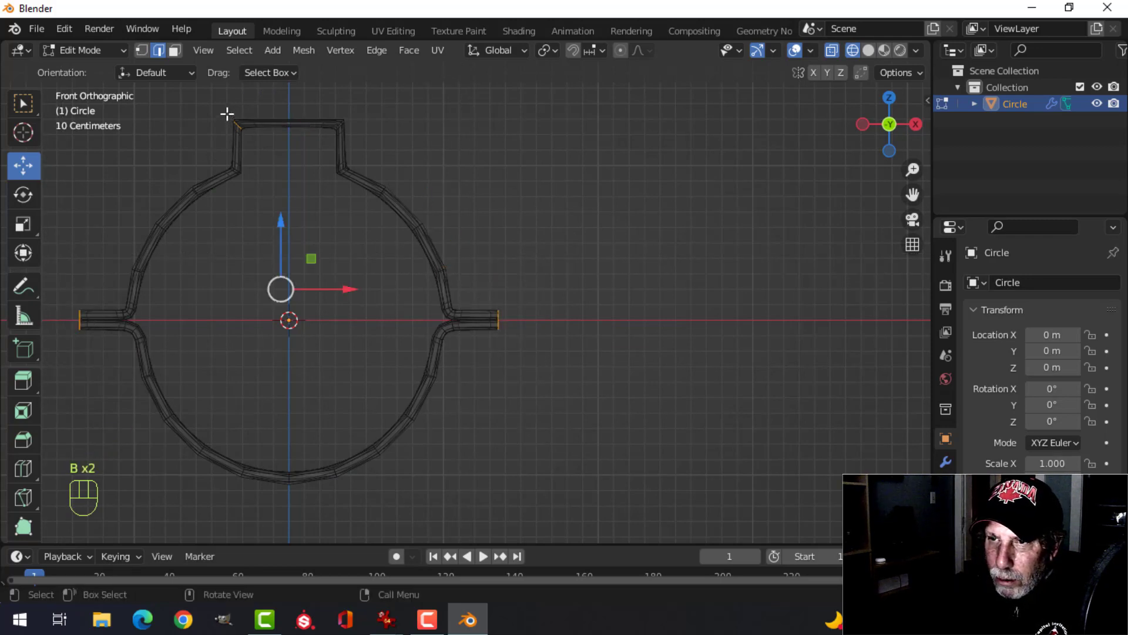
ctrl+drag(227, 113, 273, 154)
key(shift+c)
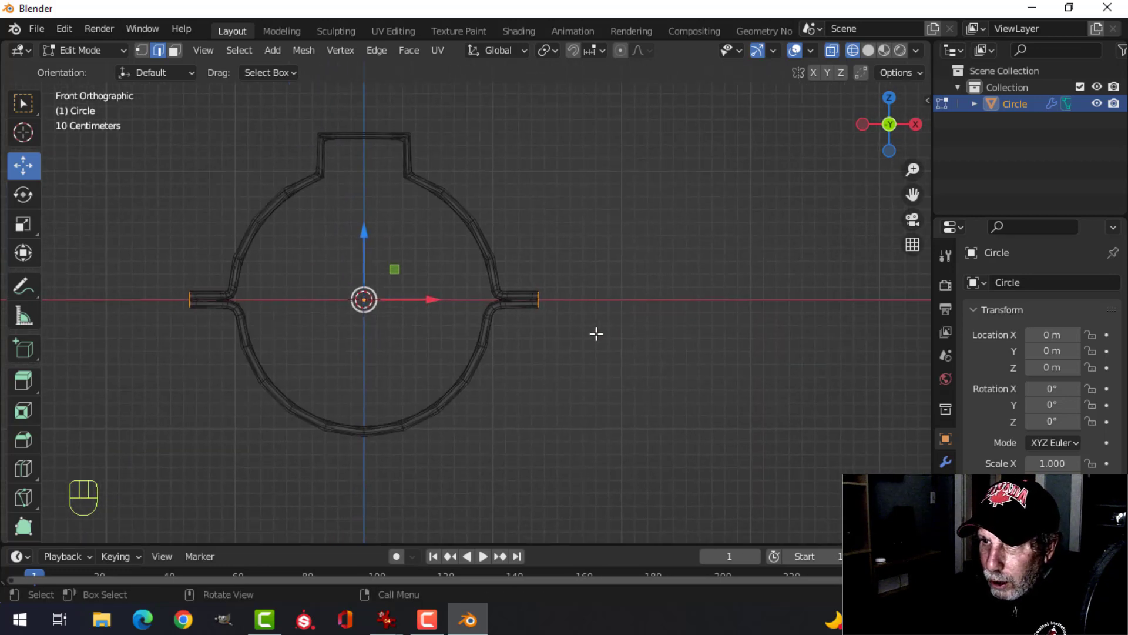
key(s)
key(x)
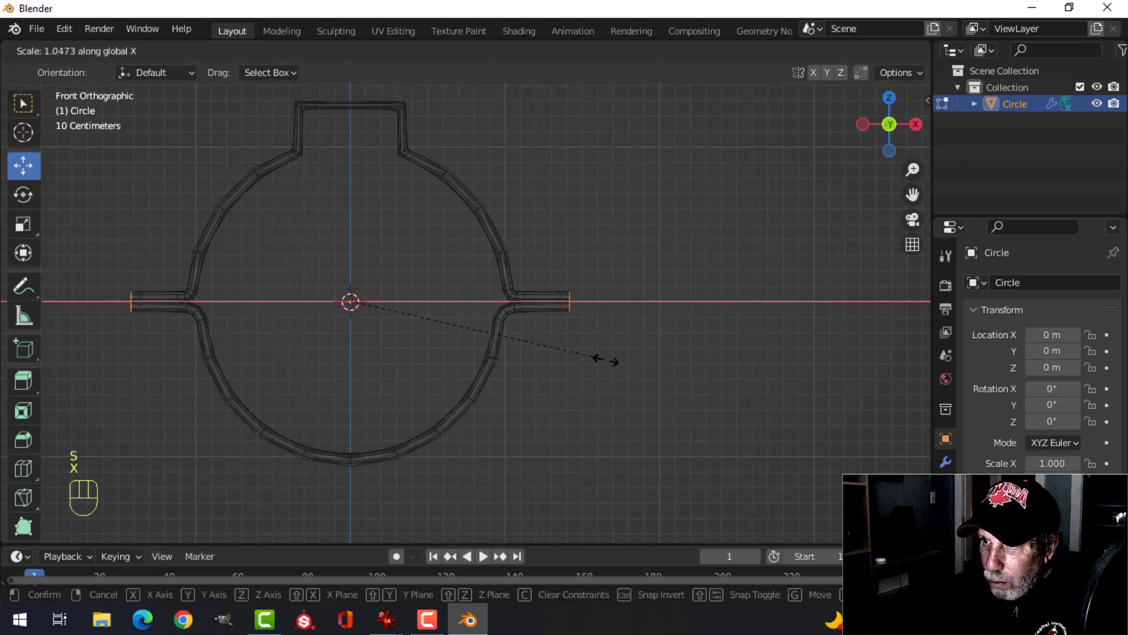
click(609, 369)
Step: Deselect the flange ends, restore solid shading and return to object mode with nothing selected
key(alt+a)
middle_drag(599, 309, 585, 343)
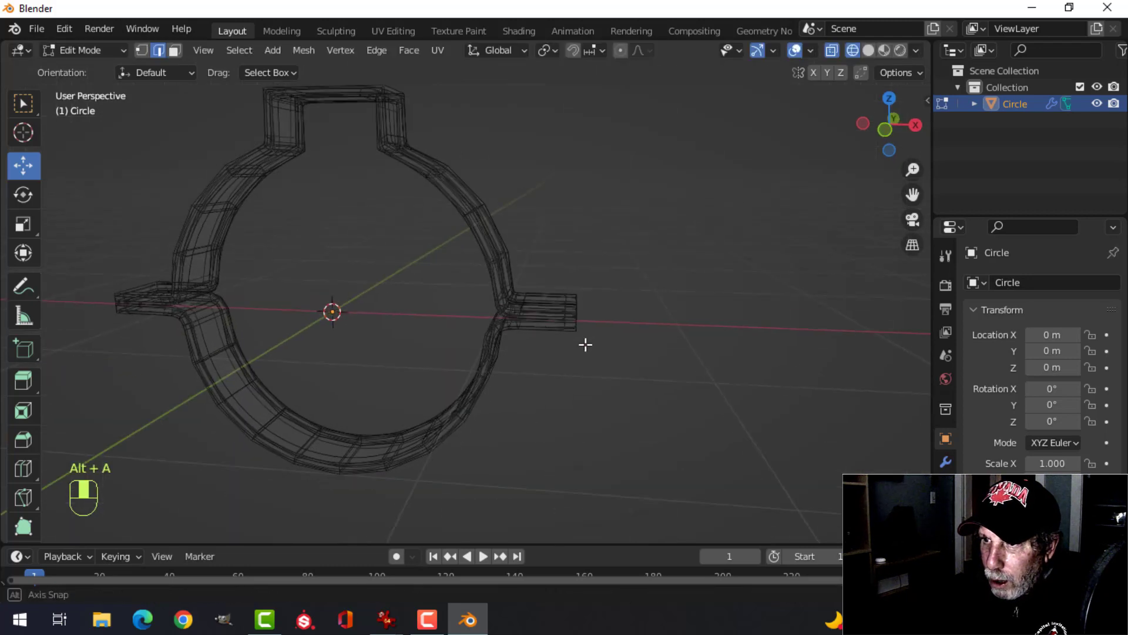
key(z)
click(685, 344)
key(Tab)
key(alt+a)
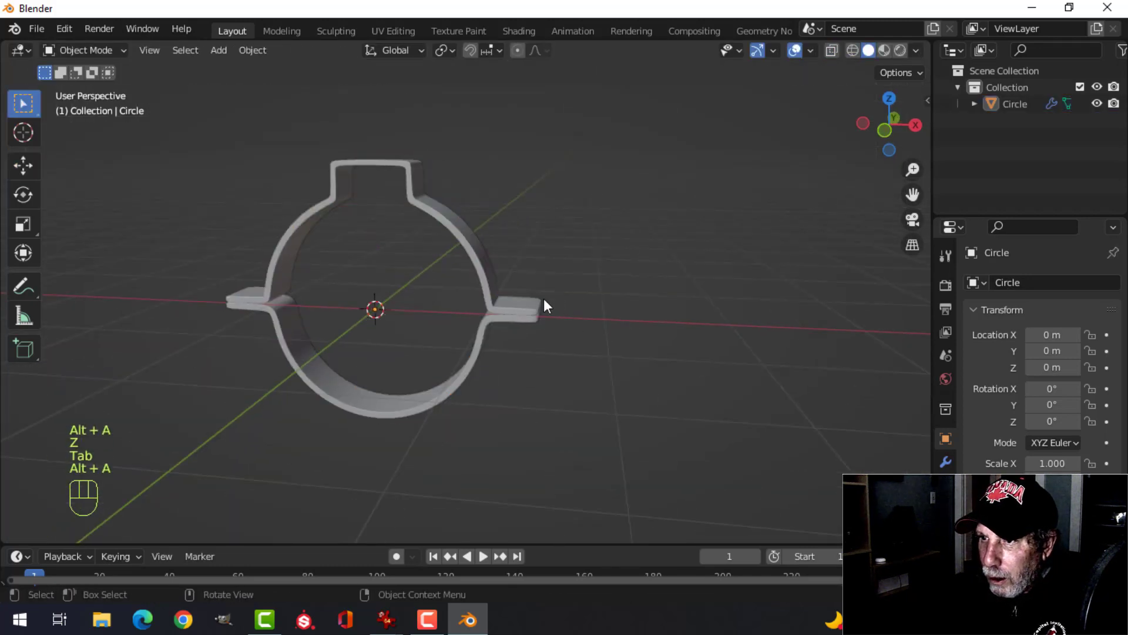
Step: Add a mesh cylinder at the clamp's centre and reduce its vertex count below the default 32
middle_drag(545, 300, 585, 292)
key(shift+a)
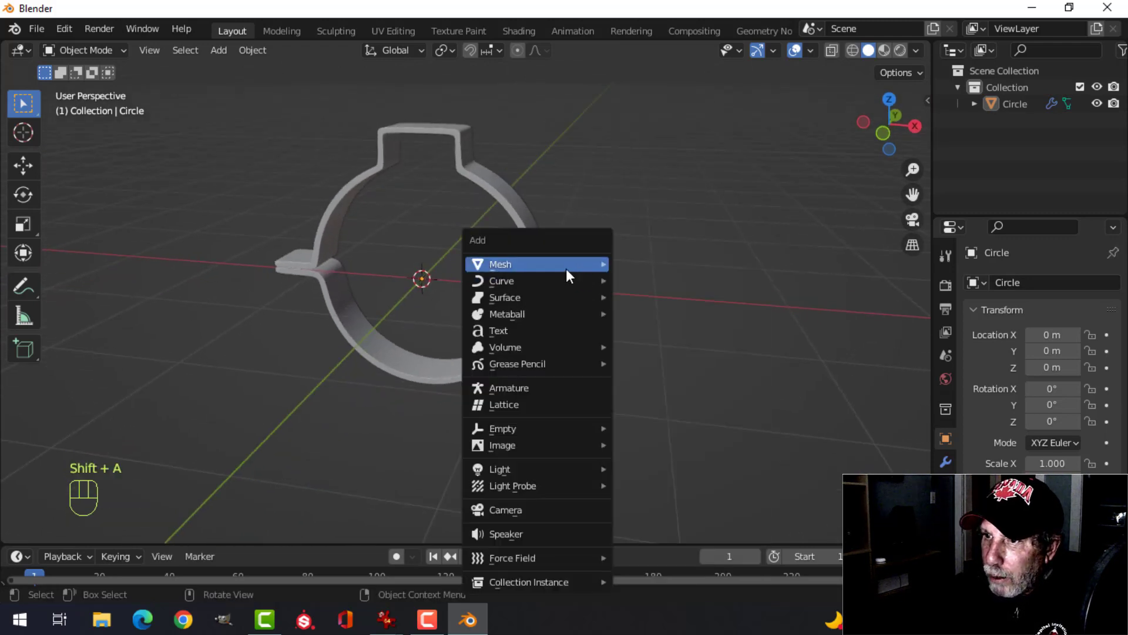
mouse_move(566, 269)
click(661, 346)
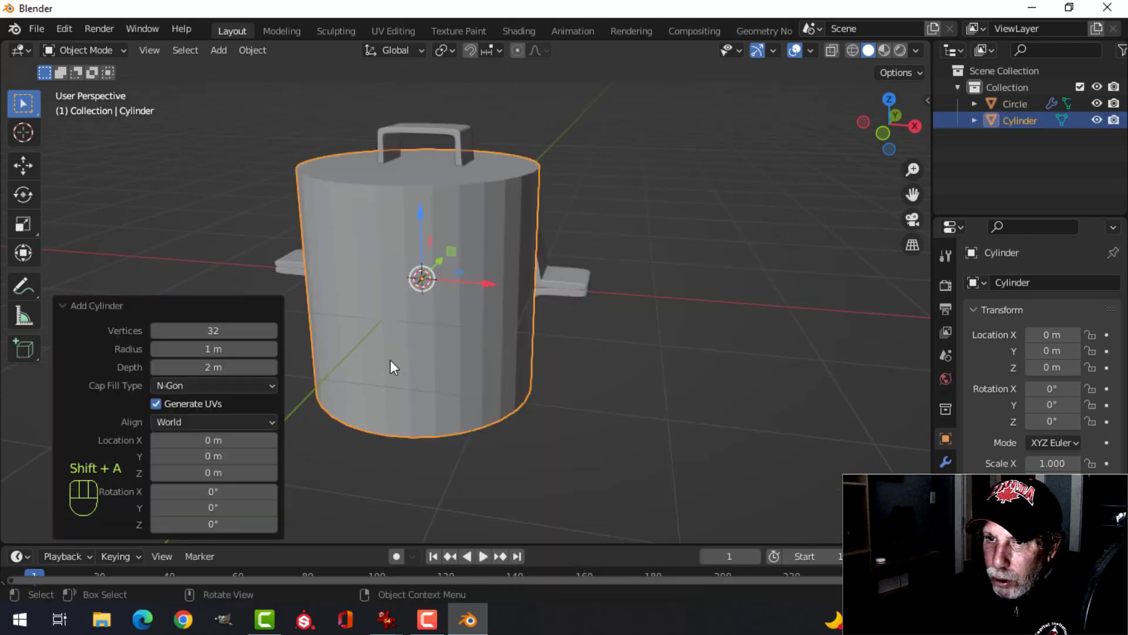
click(187, 331)
text(1)
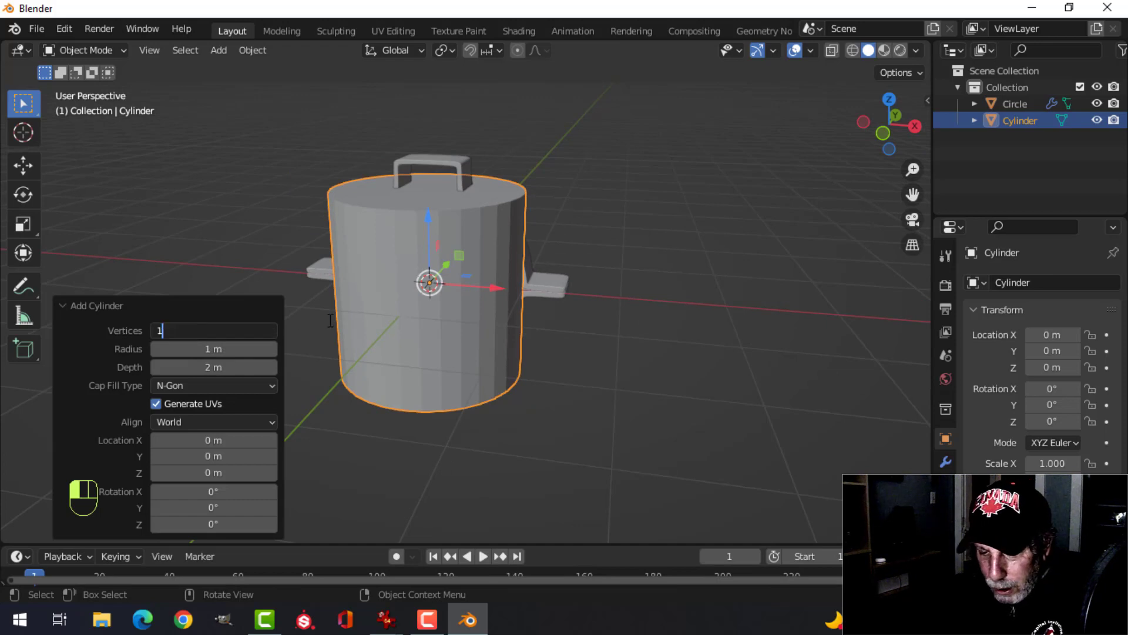
text(2)
key(Return)
Step: Rotate the cylinder's geometry 90° about X and scale it to fit inside the clamp ring
key(Tab)
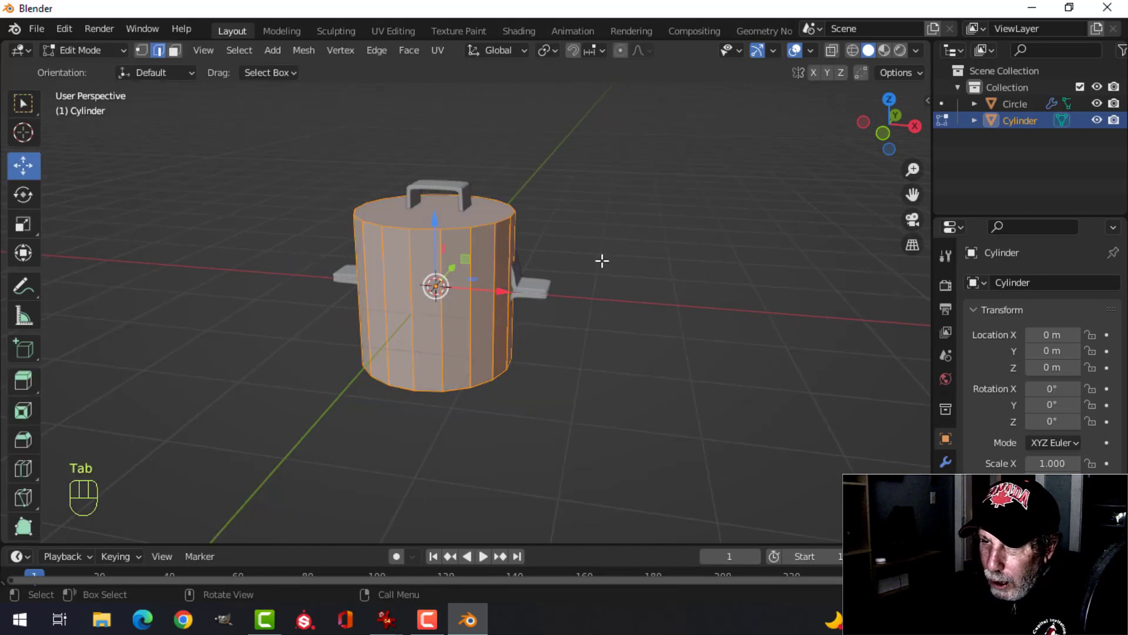
text(rx90)
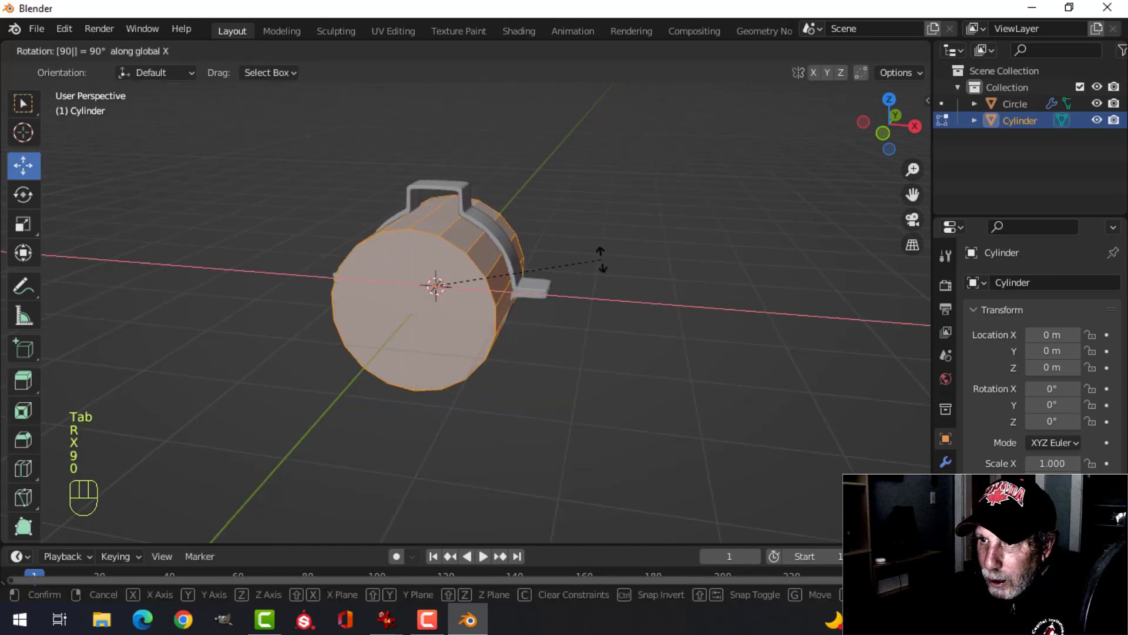
key(Return)
middle_drag(600, 255, 520, 297)
key(s)
click(585, 259)
Step: Select the whole cylinder mesh and slide it along Y through the clamp ring
key(Tab)
key(Tab)
key(a)
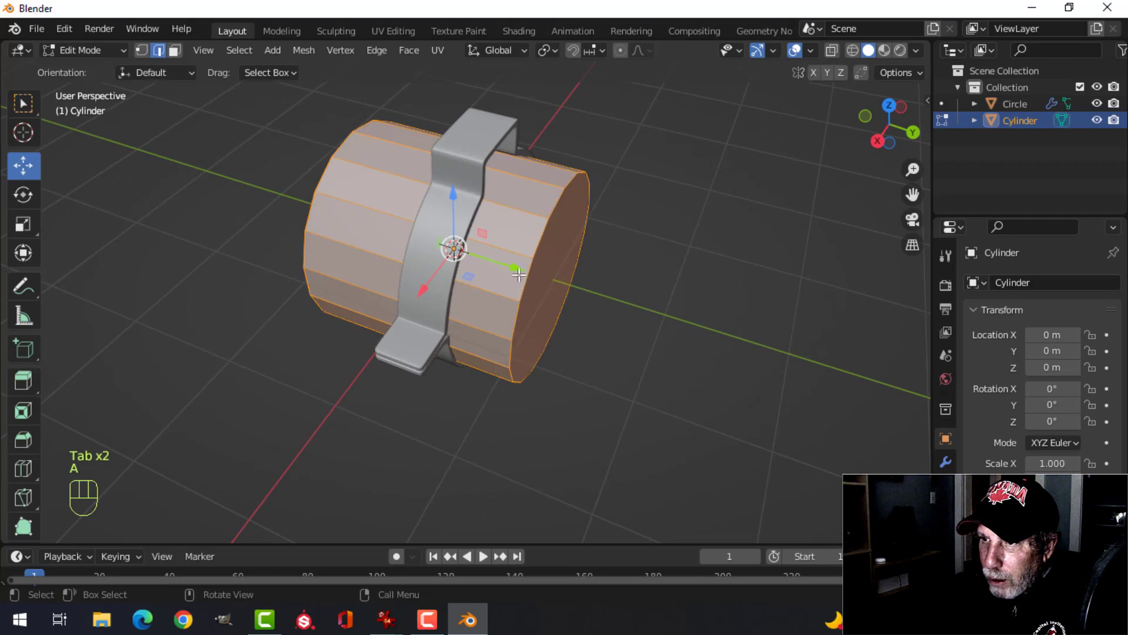
drag(516, 274, 536, 285)
Step: Inset both end caps of the cylinder by about 0.06 m and bridge the inset faces to hollow it into a pipe
key(3)
middle_drag(580, 285, 658, 235)
click(567, 272)
shift+click(445, 277)
middle_drag(445, 277, 545, 284)
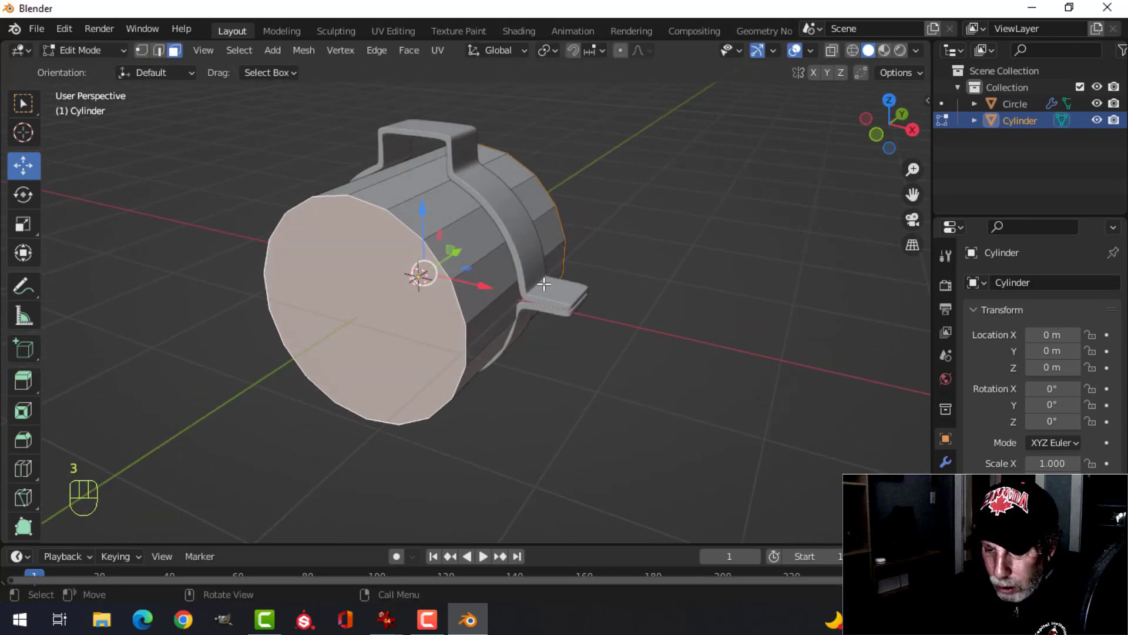
key(i)
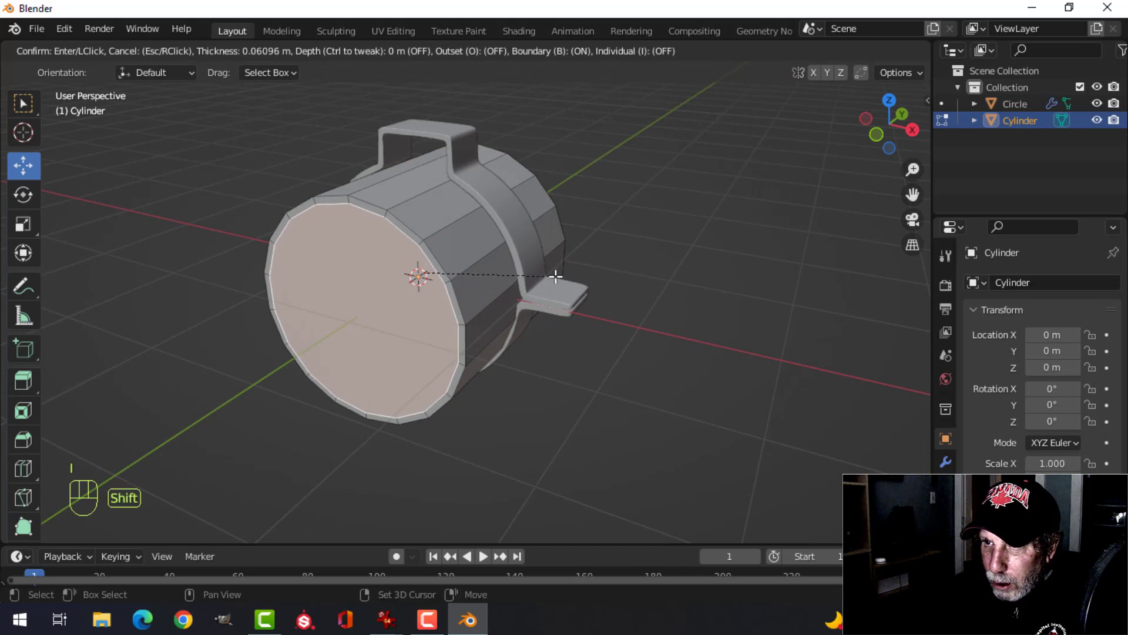
click(555, 277)
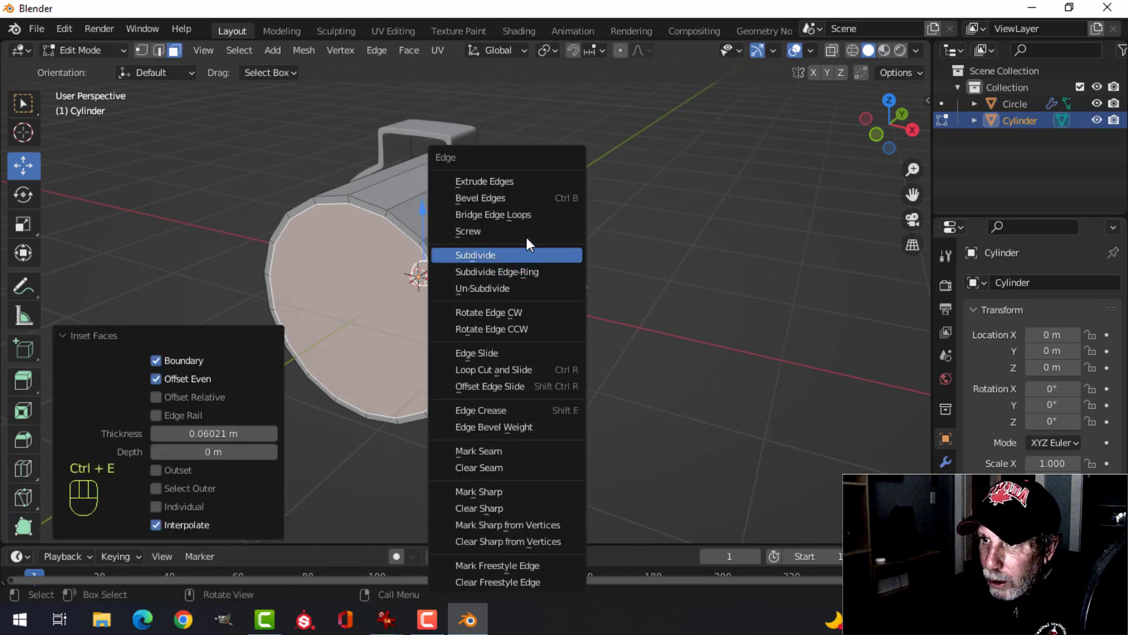
click(522, 214)
key(alt+a)
Step: Bevel the inner and outer rim edge loops at both pipe ends by about 0.009 m with one segment
scroll(403, 280, up, 2)
shift+middle_drag(397, 274, 431, 323)
key(2)
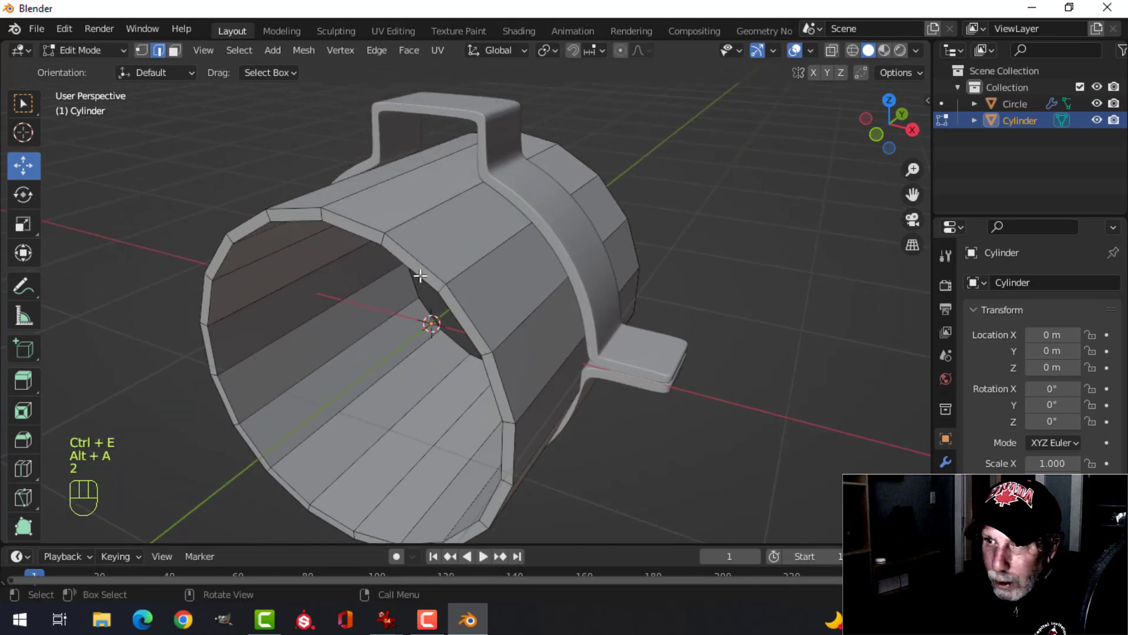
alt+shift+click(369, 220)
middle_drag(715, 234, 525, 248)
alt+shift+click(524, 247)
alt+shift+click(551, 267)
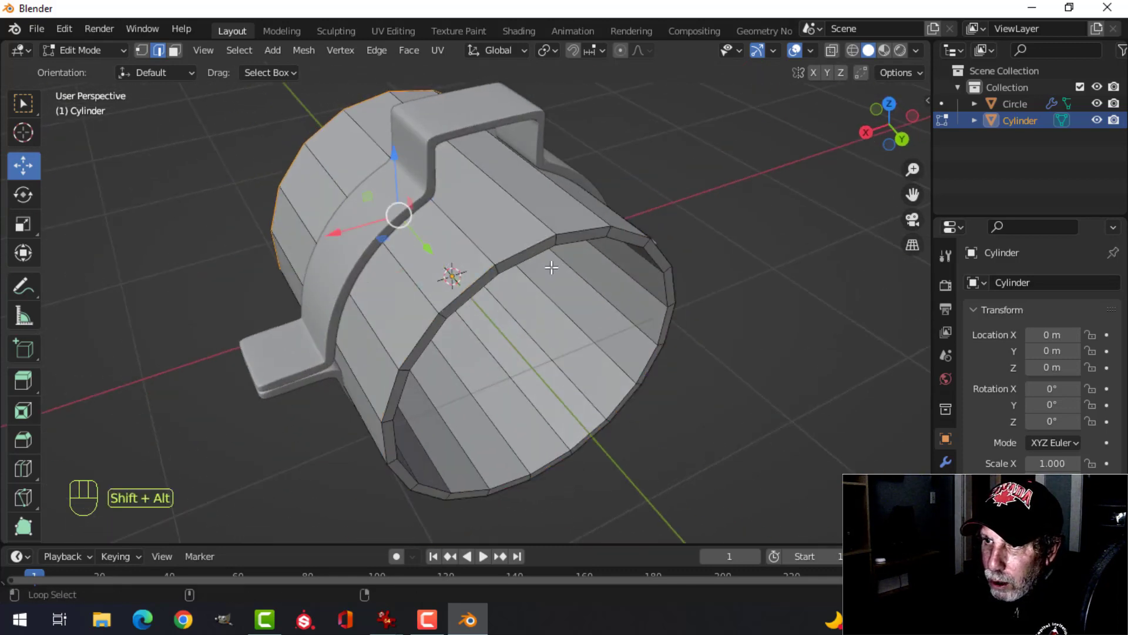
alt+shift+click(519, 250)
alt+shift+click(522, 261)
scroll(615, 272, up, 2)
shift+middle_drag(615, 272, 509, 280)
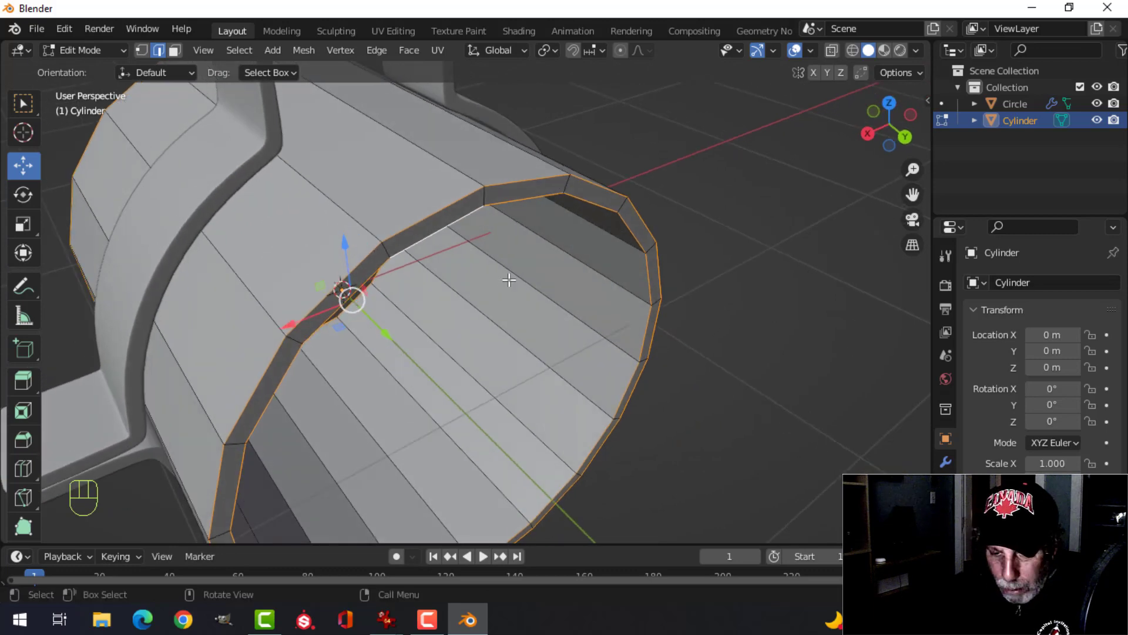
key(ctrl+b)
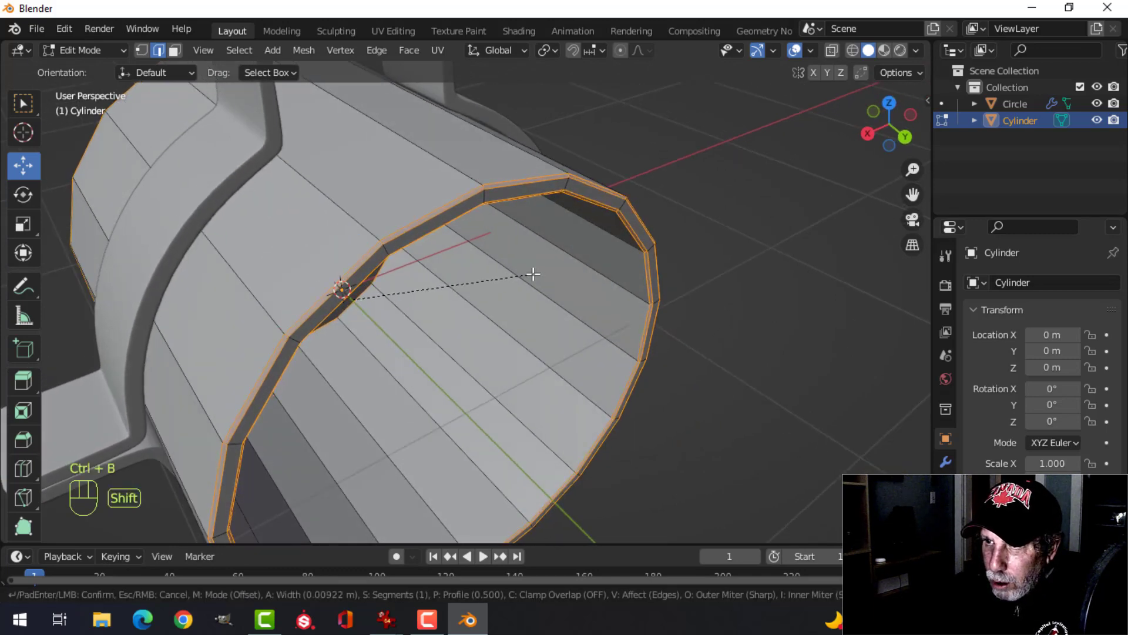
click(533, 272)
Step: Add a level 2 subdivision to the pipe in object mode and shade it smooth
key(Tab)
key(ctrl+2)
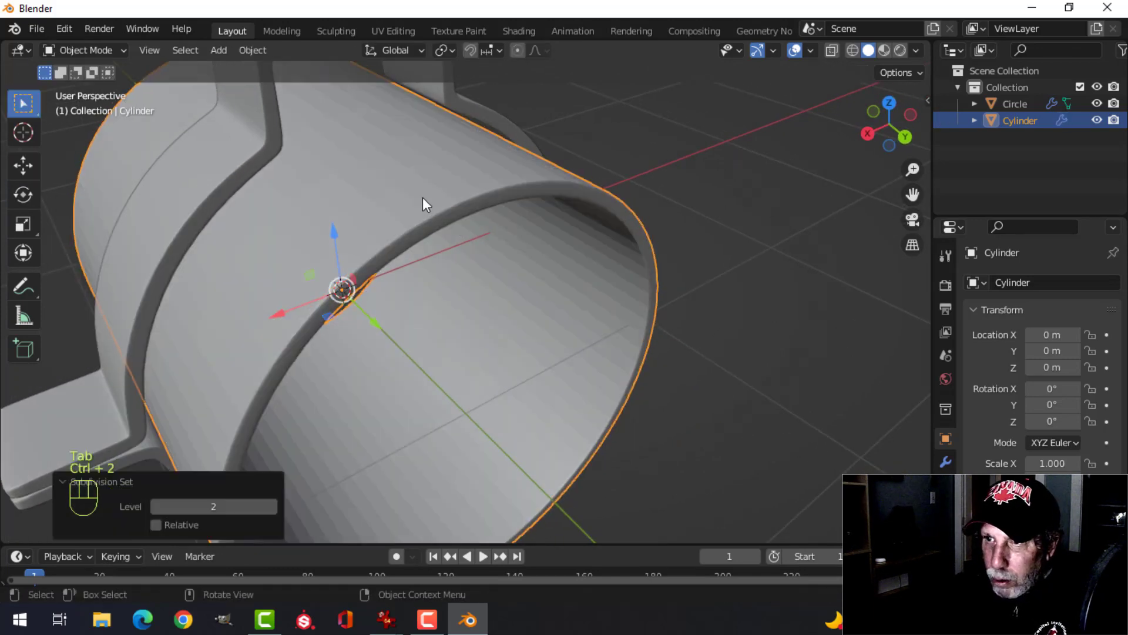
right_click(422, 196)
click(399, 165)
scroll(398, 269, down, 5)
key(alt+a)
Step: Snap the 3D cursor to the top face of the clamp's raised block and return to object mode
middle_drag(397, 270, 438, 228)
click(439, 227)
key(Tab)
scroll(485, 288, up, 5)
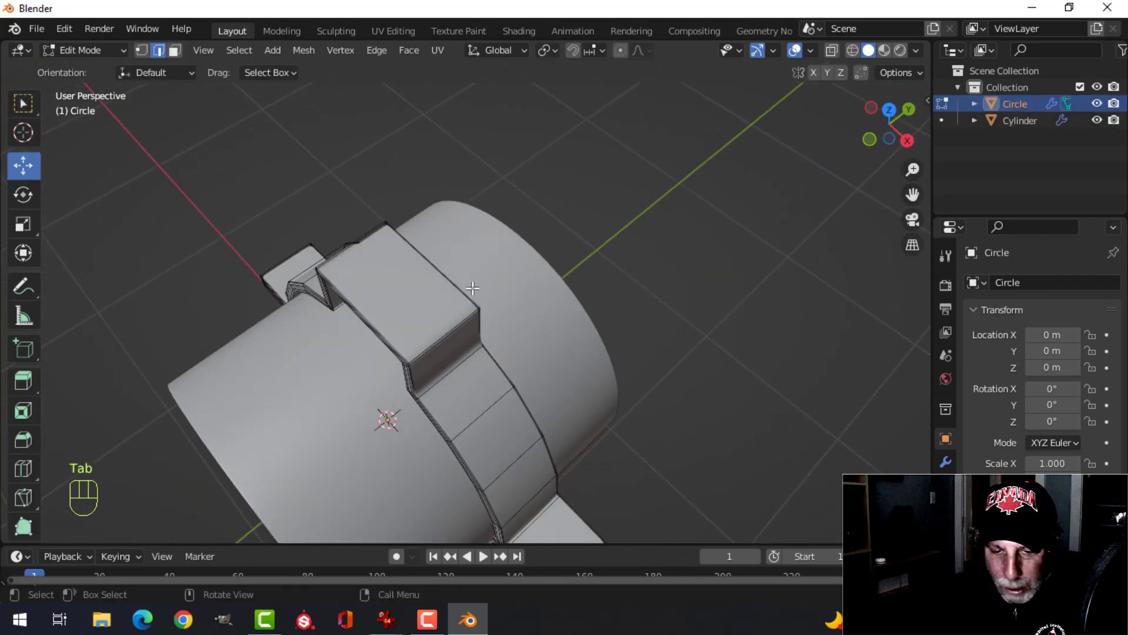
key(3)
click(425, 285)
key(shift+s)
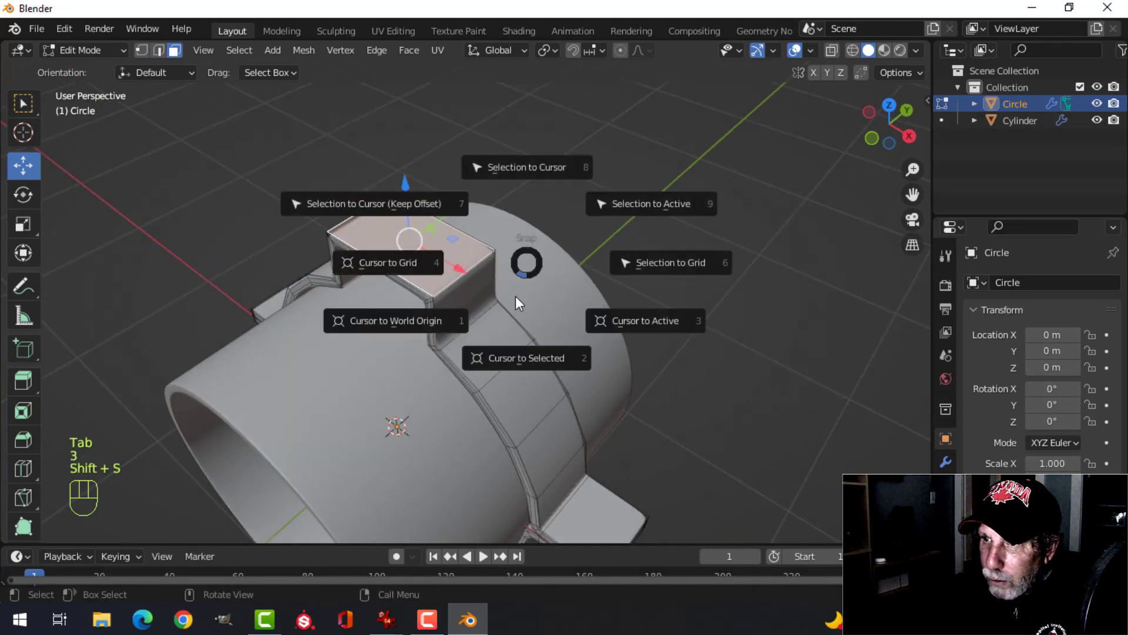
click(510, 360)
key(Tab)
Step: Add a mesh circle with 6 vertices at the 3D cursor and scale its geometry to about 0.2
middle_drag(471, 306, 508, 296)
key(shift+a)
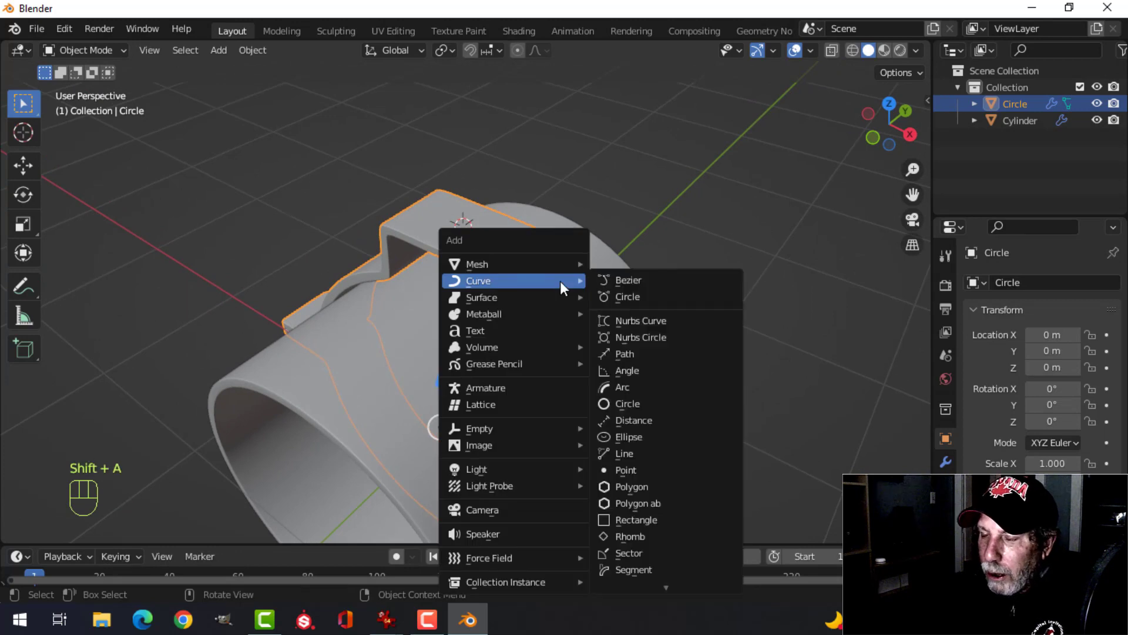
click(617, 296)
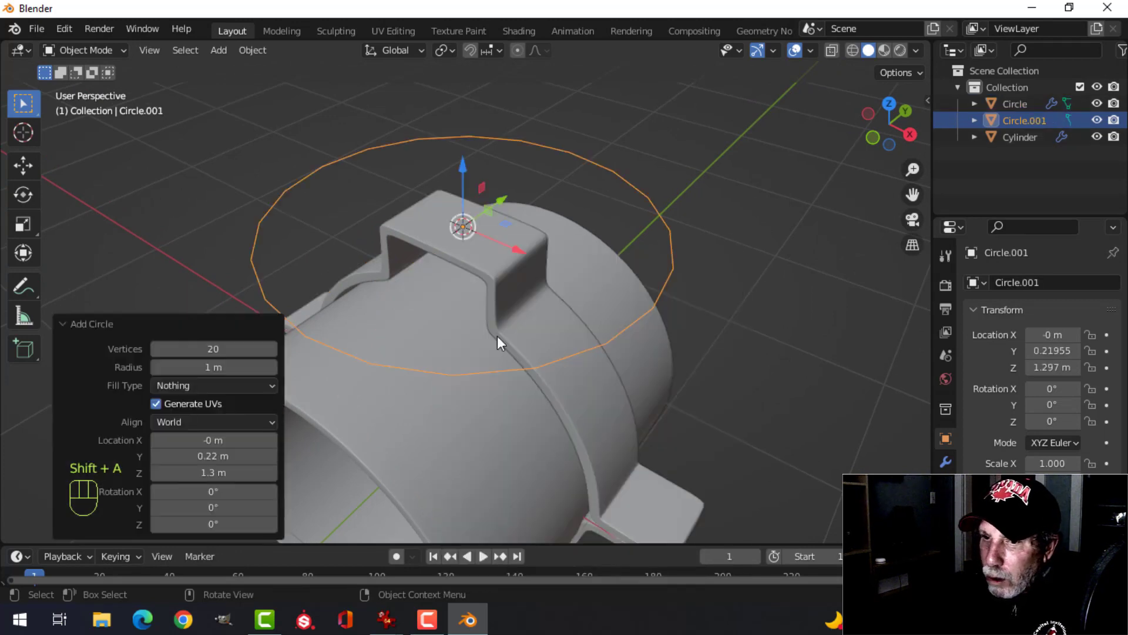
click(212, 353)
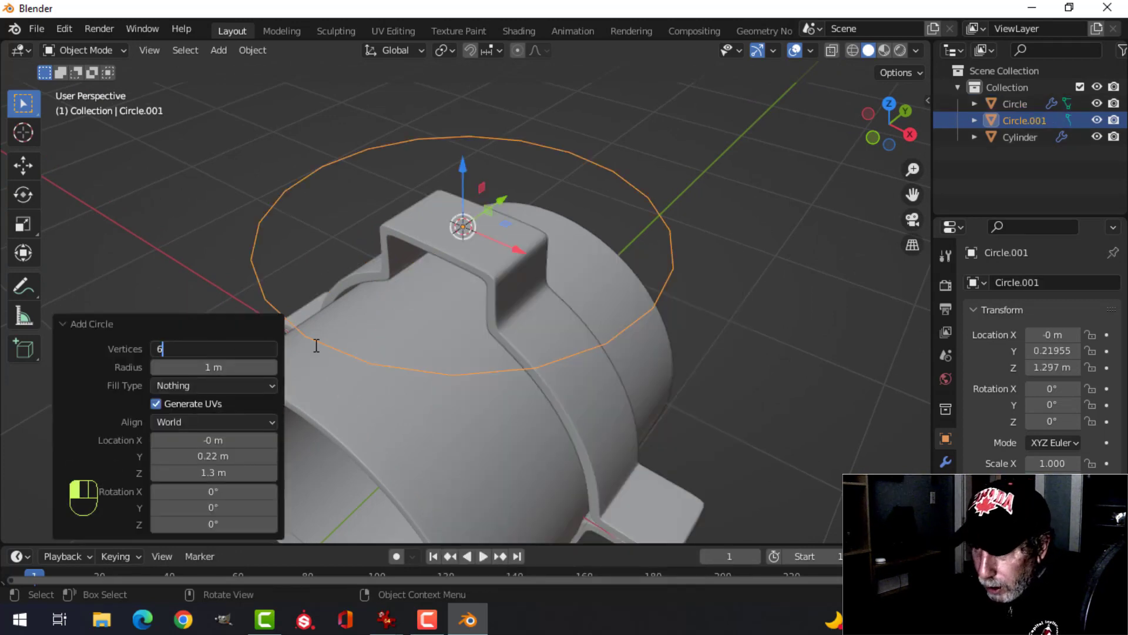
key(Return)
key(Tab)
key(s)
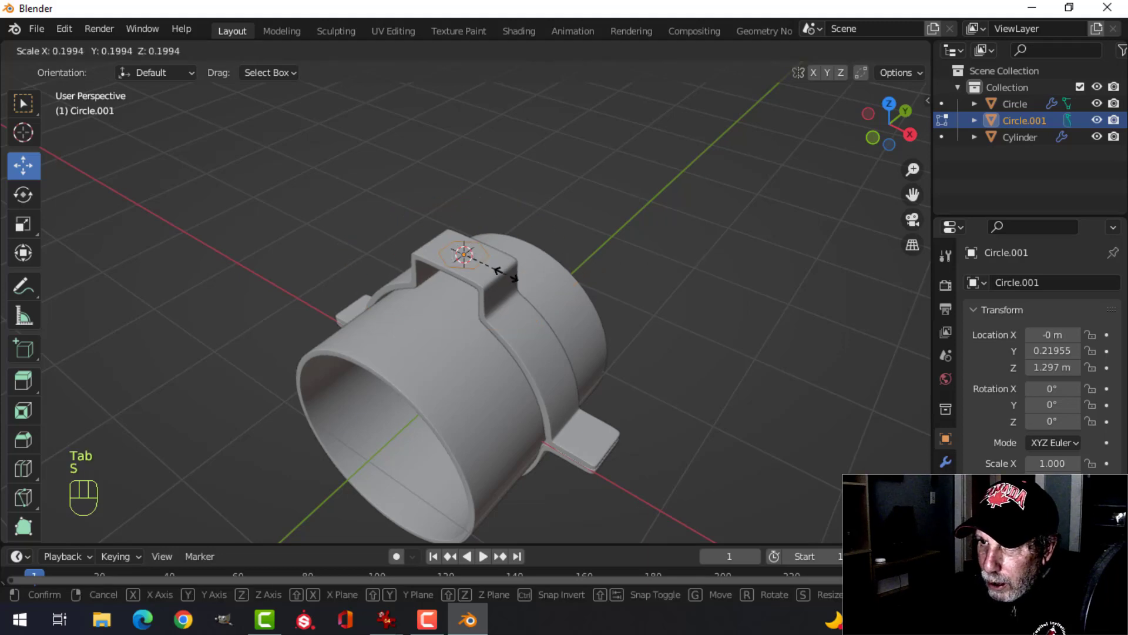
click(515, 278)
Step: Fill the hexagon with a face and extrude it upward about 0.109 m to form a bolt head
scroll(499, 308, up, 4)
key(f)
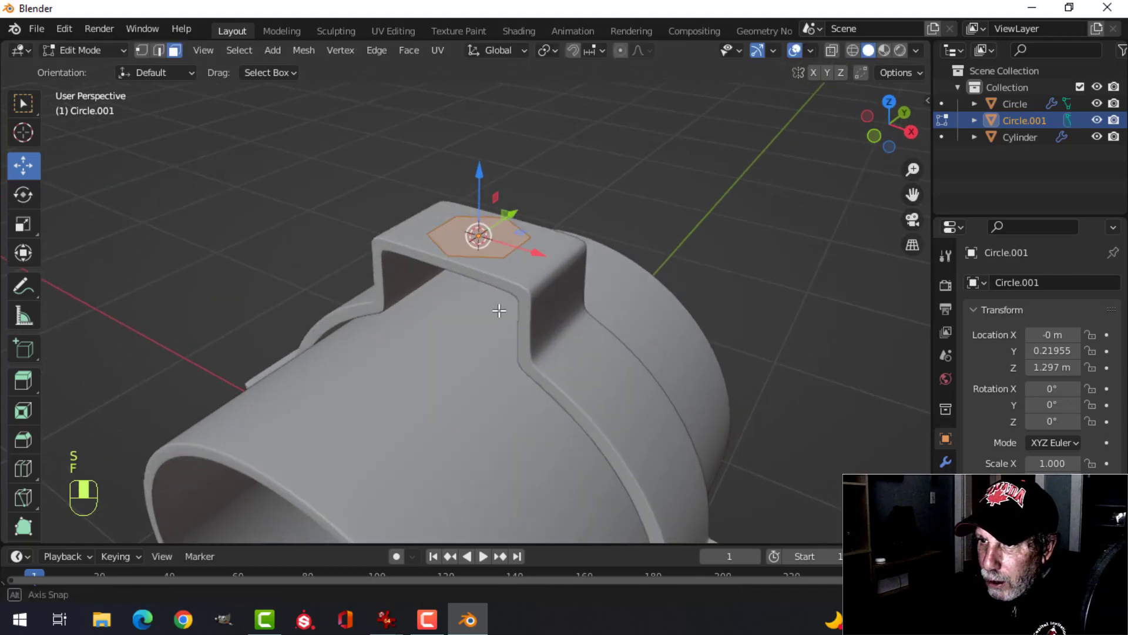
key(e)
click(491, 276)
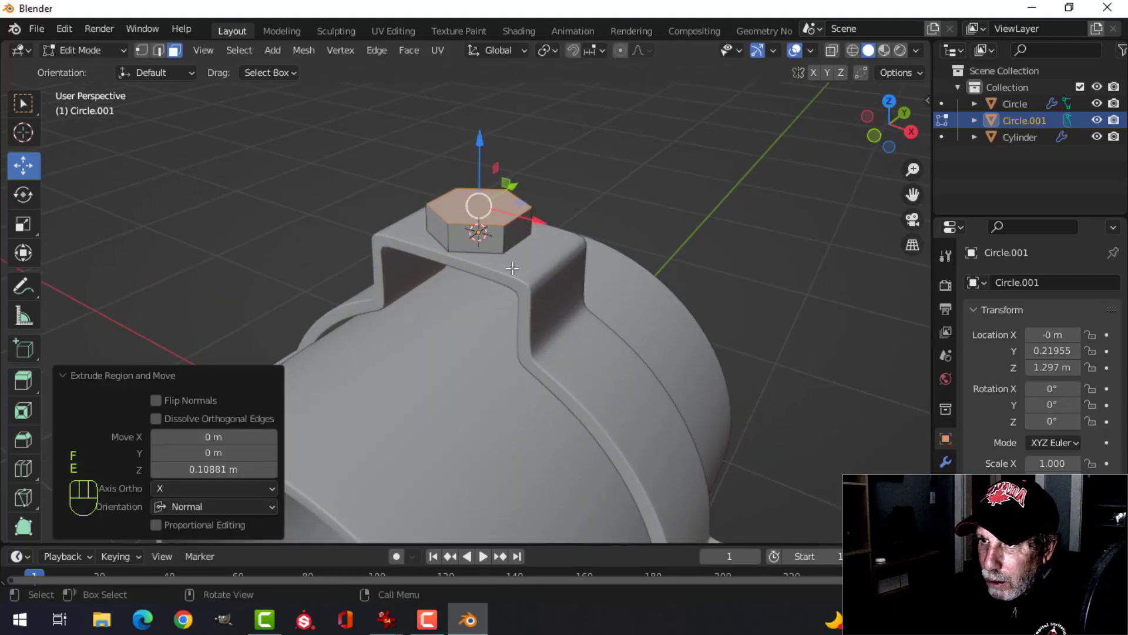
Step: Bevel all edges of the hexagonal bolt head by 0.0096 m with 2 segments
key(a)
scroll(495, 285, up, 4)
shift+middle_drag(495, 285, 482, 318)
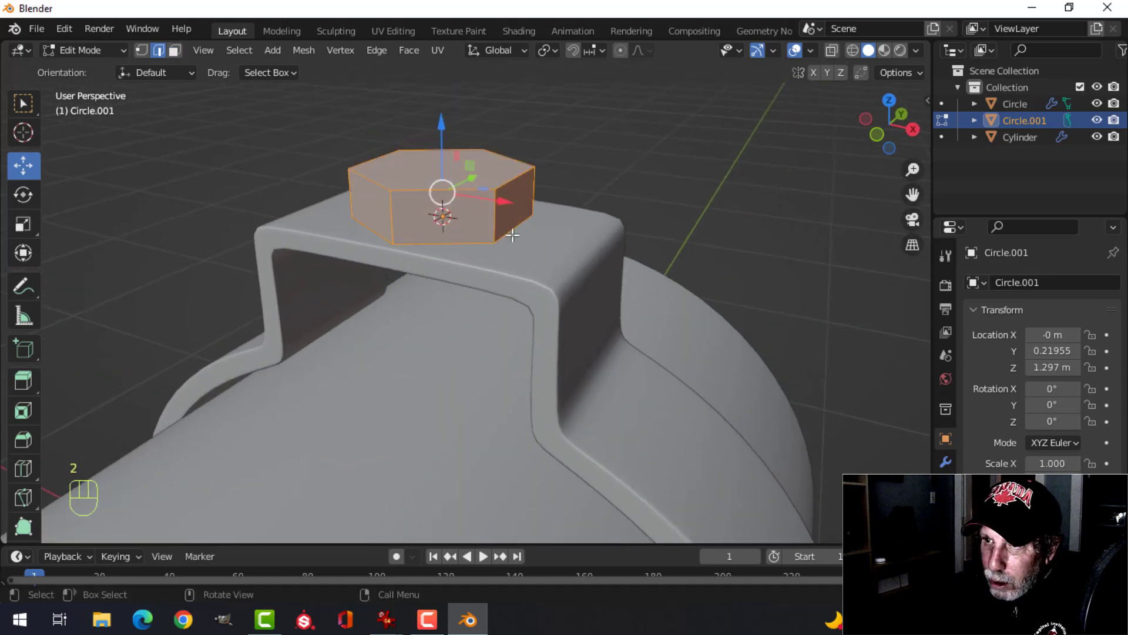
shift+middle_drag(511, 232, 519, 249)
key(2)
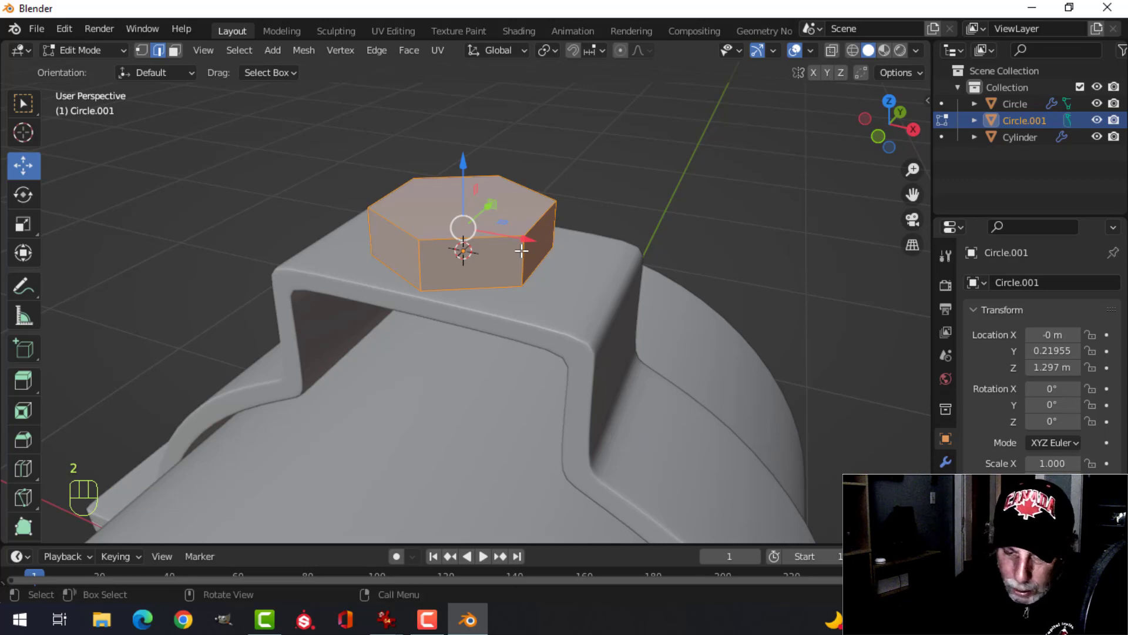
key(ctrl+b)
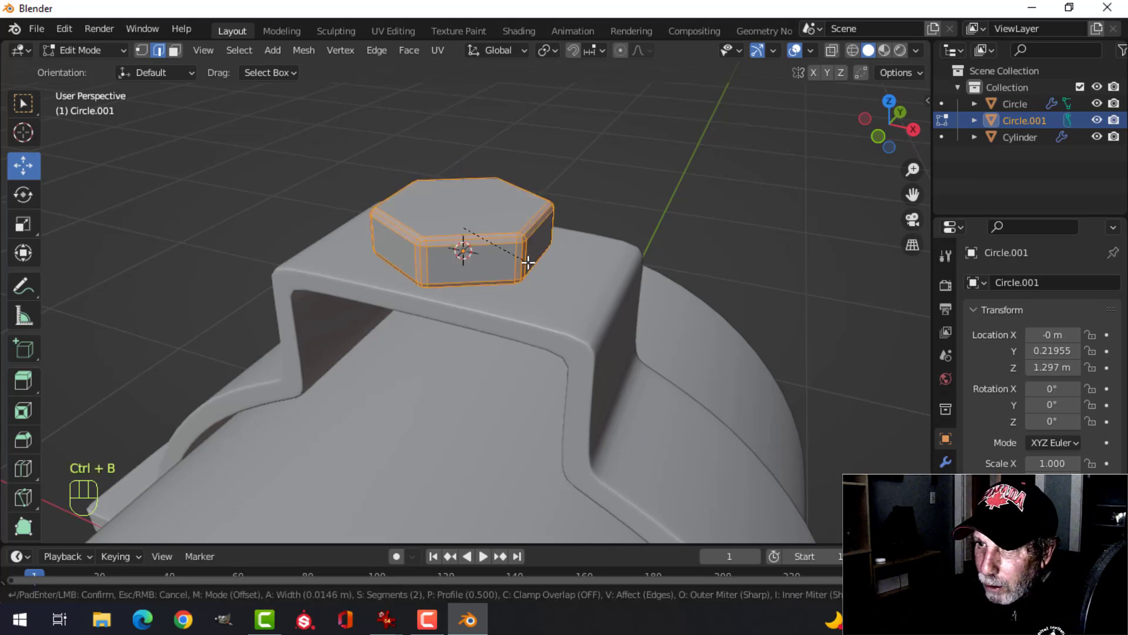
key(shift)
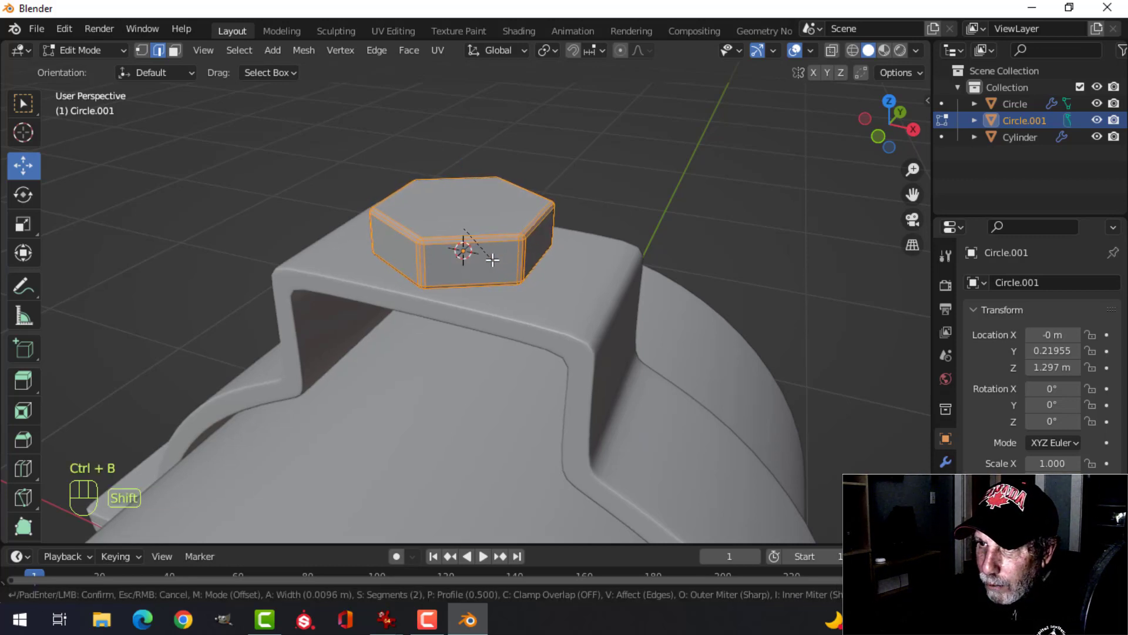
click(493, 260)
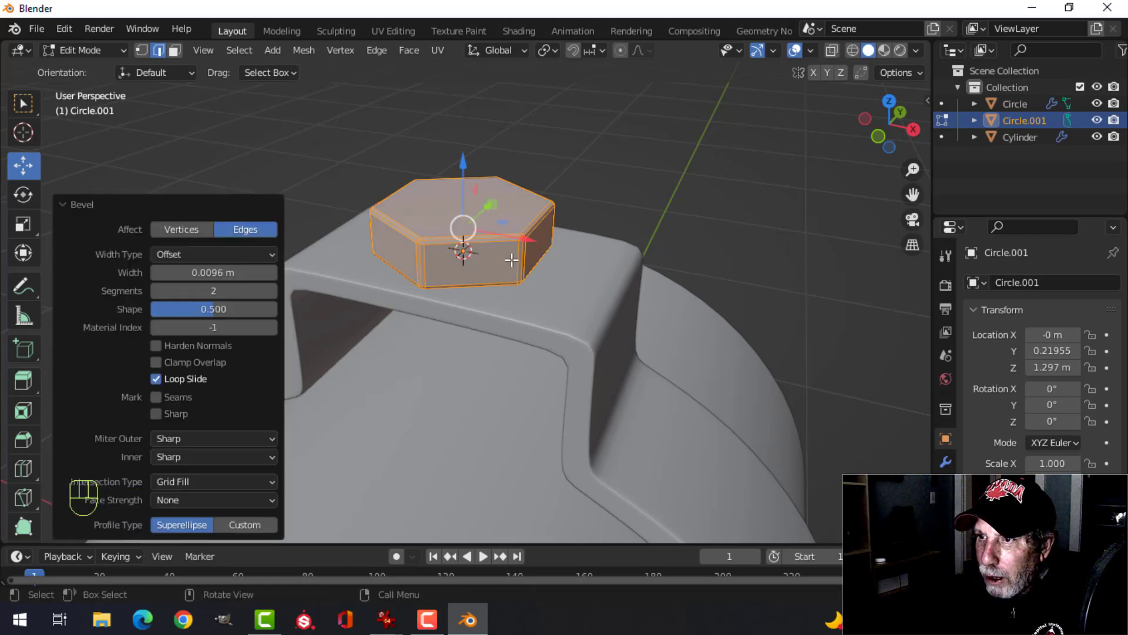
Step: Shade the bolt head smooth in object mode and add a Weighted Normal modifier to it
key(Tab)
right_click(479, 202)
click(479, 202)
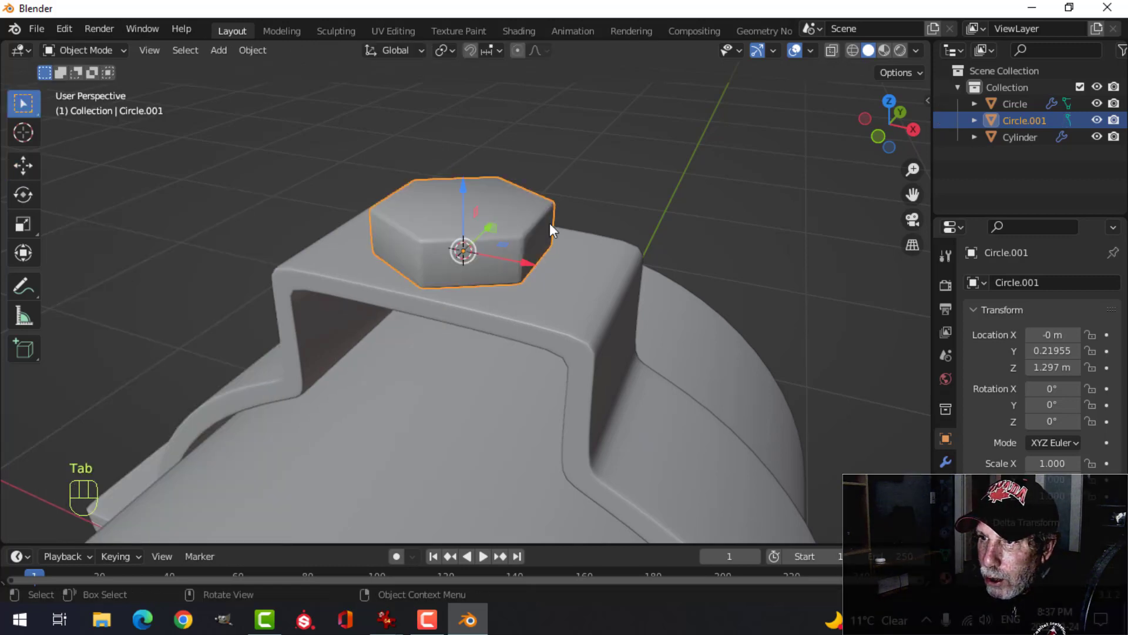
click(945, 462)
click(987, 283)
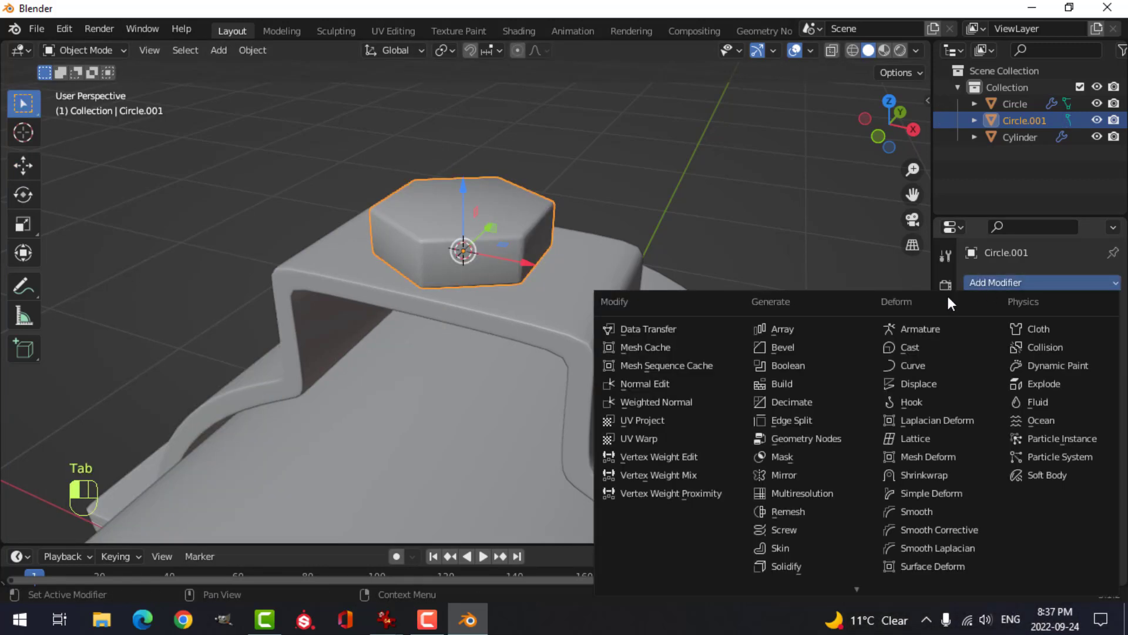
click(640, 401)
Step: Enable Auto Smooth in the bolt head's normals settings
click(946, 554)
scroll(1042, 528, down, 5)
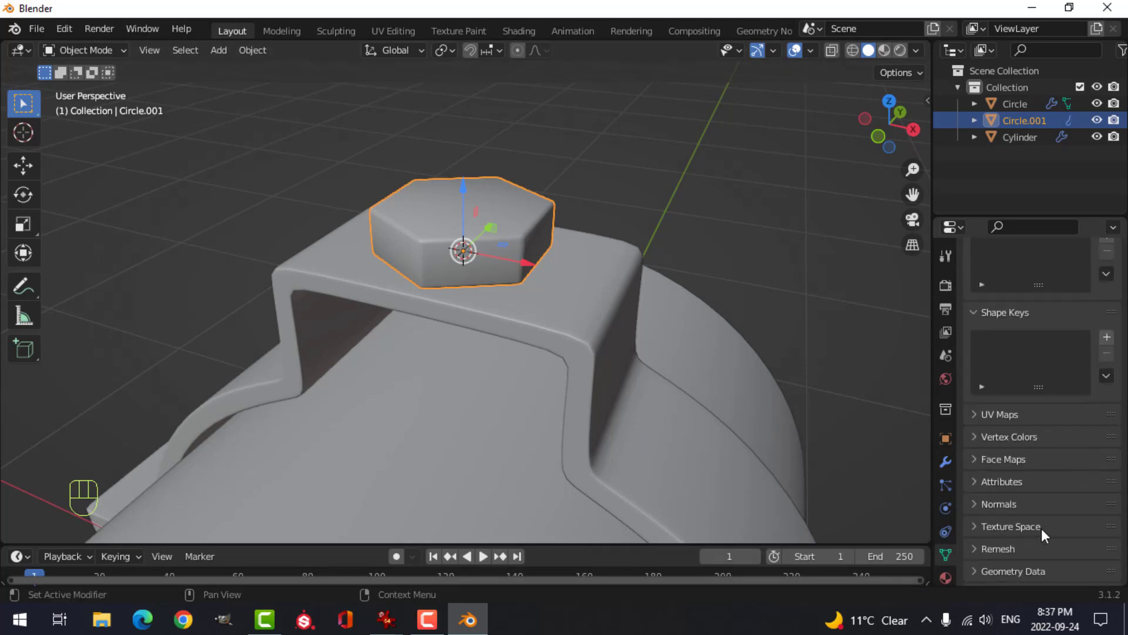
click(975, 506)
click(1032, 528)
Step: Raise the whole bolt head geometry along Z above the clamp block and return to object mode
middle_drag(898, 483, 533, 283)
key(Tab)
key(a)
middle_drag(665, 289, 524, 125)
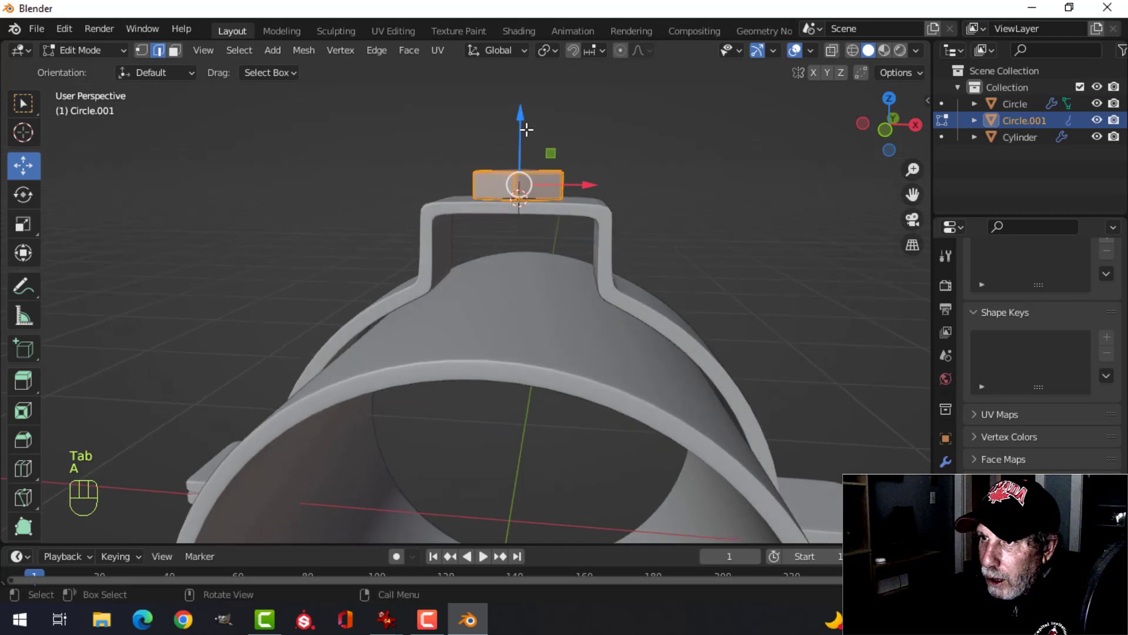
drag(524, 126, 518, 87)
shift+middle_drag(592, 165, 555, 219)
key(Tab)
Step: Add an 18-vertex mesh cylinder at the 3D cursor and scale its geometry to 0.114 as the bolt shaft
key(shift+a)
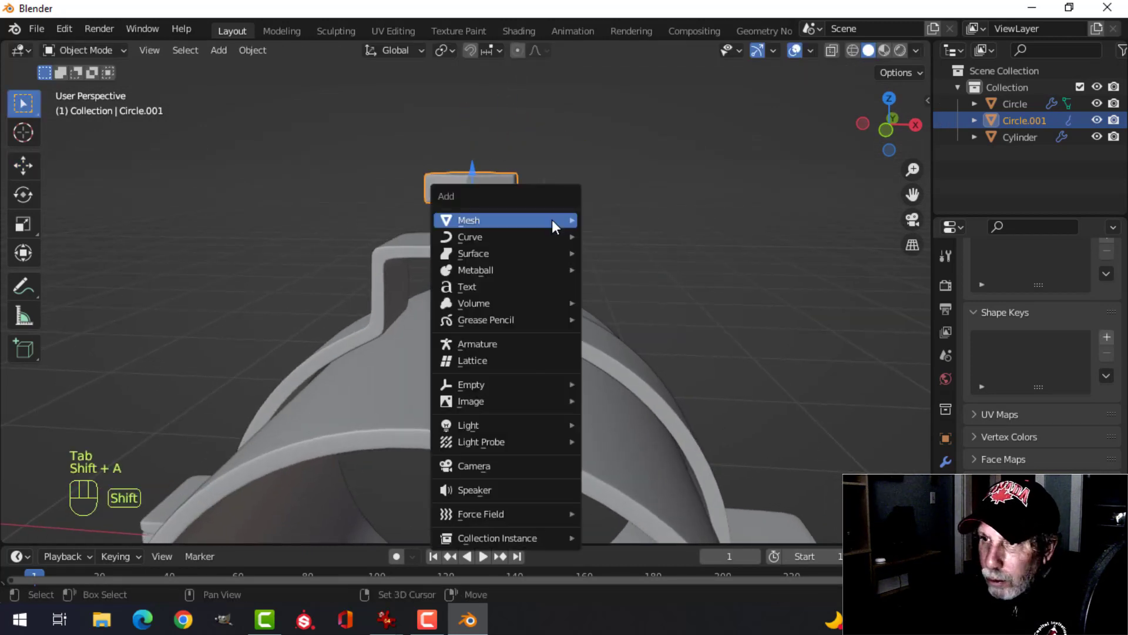
mouse_move(530, 222)
click(622, 298)
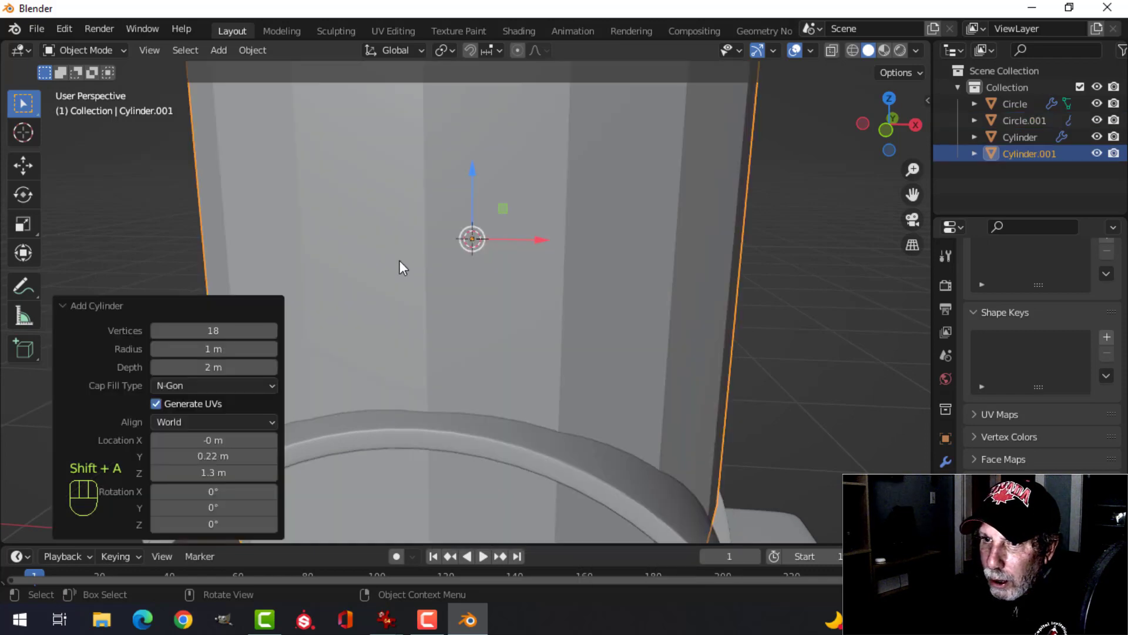
scroll(764, 223, down, 3)
key(Tab)
key(s)
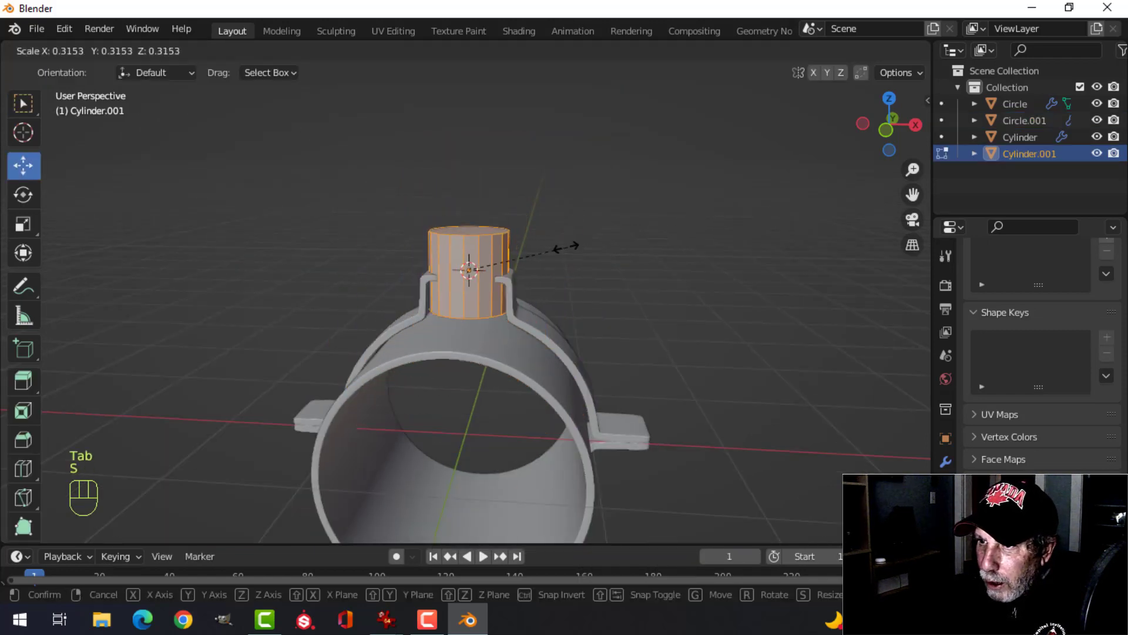
click(503, 254)
Step: Shrink the shaft cylinder slightly and move it down about 0.057 m along Z
scroll(530, 223, up, 2)
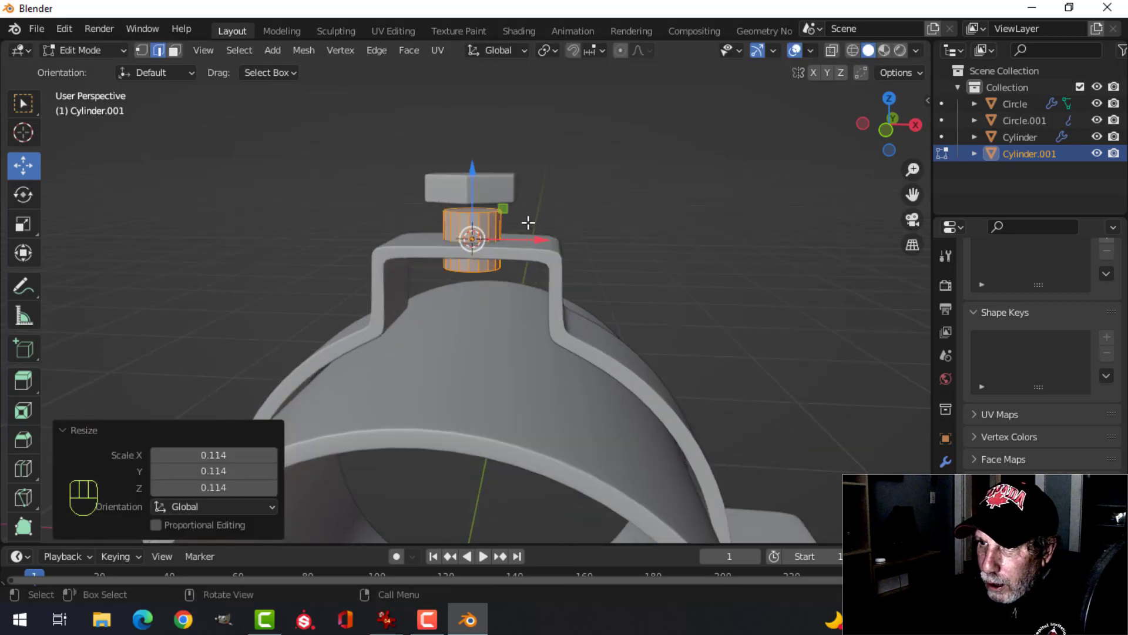
key(s)
click(509, 222)
drag(476, 182, 477, 195)
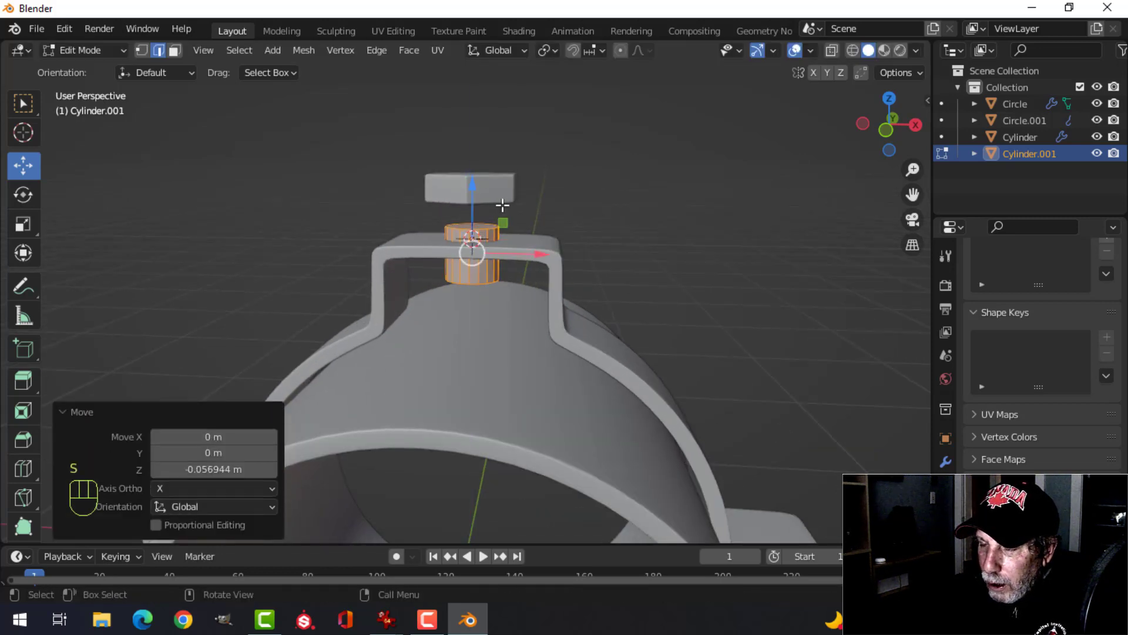
Step: Delete the shaft cylinder's top face and move the remaining geometry up about 0.087 m to meet the bolt head
middle_drag(501, 206, 489, 267)
scroll(480, 294, up, 3)
key(3)
click(465, 255)
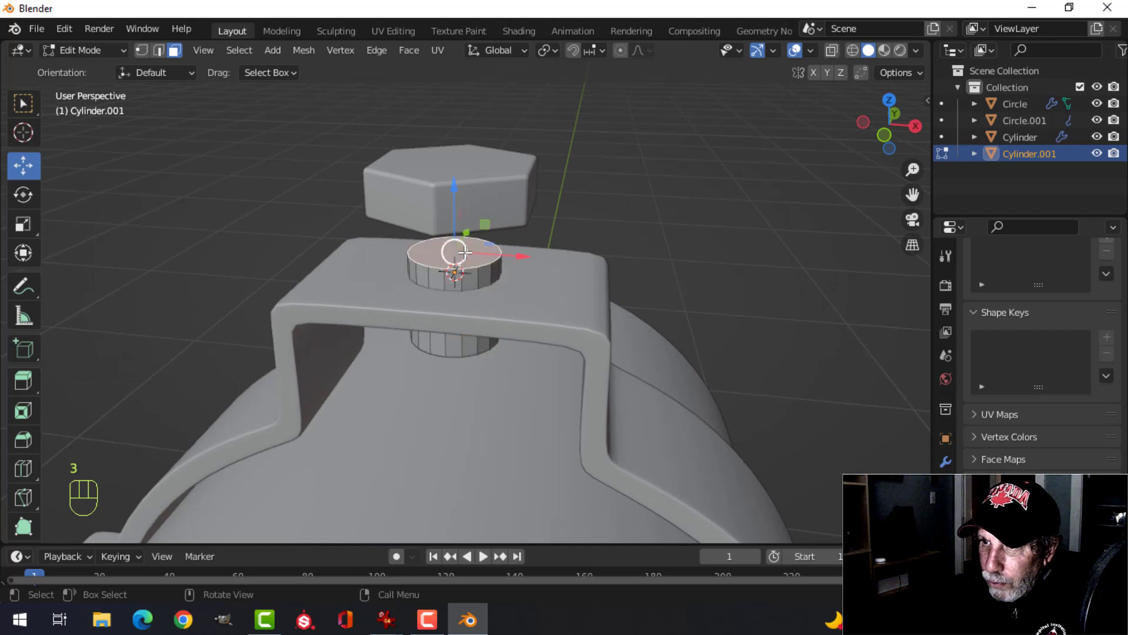
key(x)
click(457, 270)
key(a)
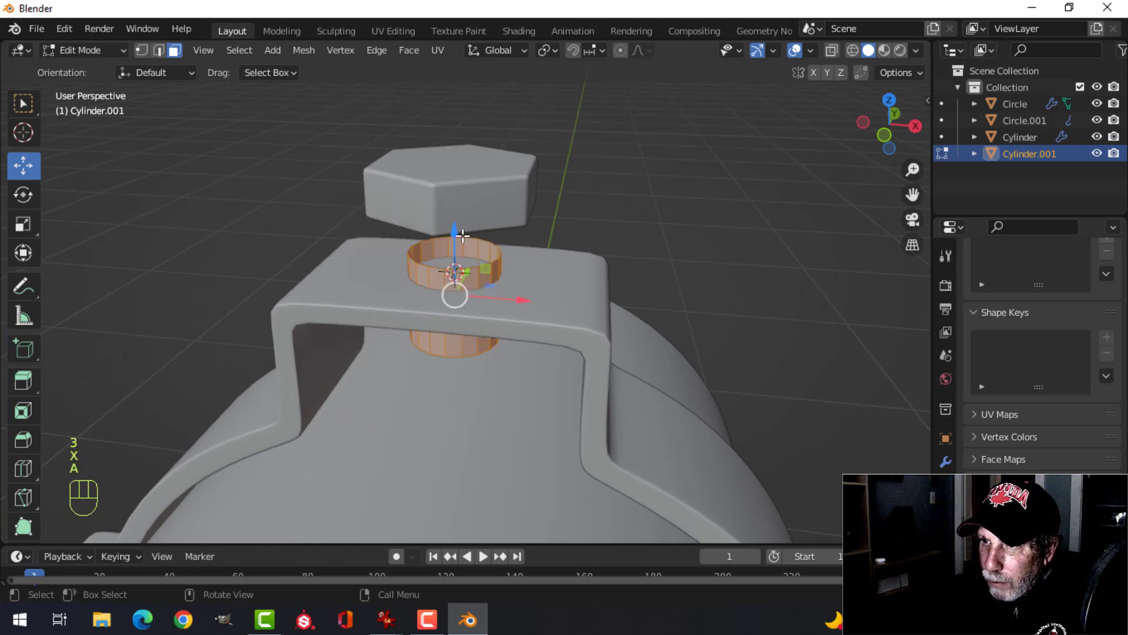
drag(456, 237, 458, 192)
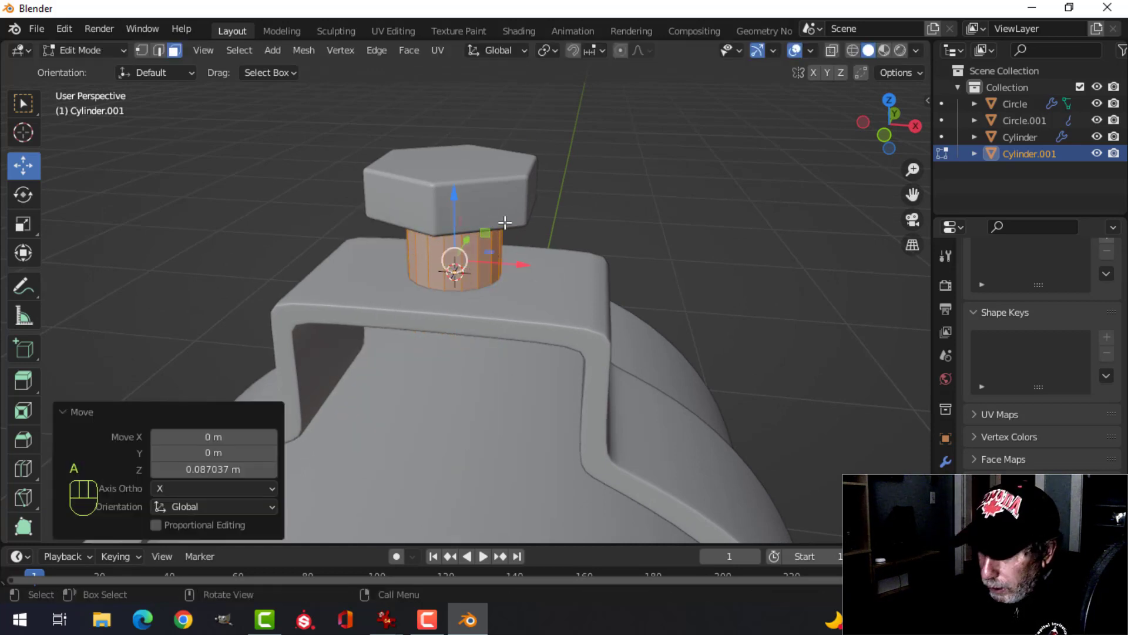
Step: Extend the bolt shaft by moving its bottom face down about 0.185 m along Z, and return to object mode
key(KP_1)
key(z)
click(360, 239)
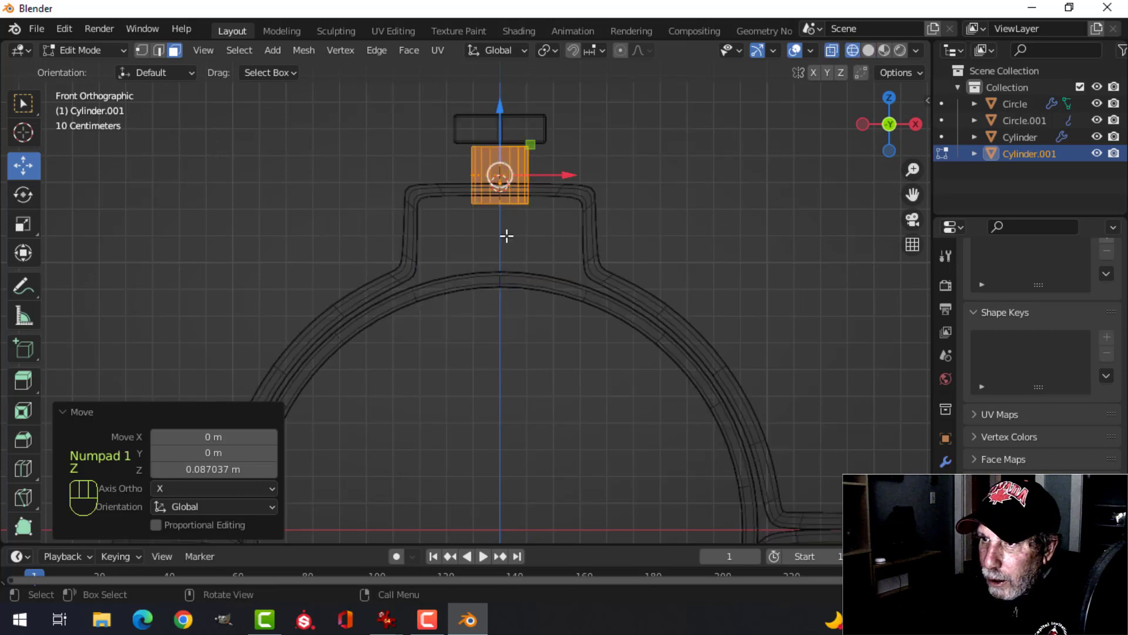
shift+middle_drag(457, 254, 396, 274)
scroll(396, 275, up, 2)
key(alt+a)
key(b)
drag(355, 177, 514, 215)
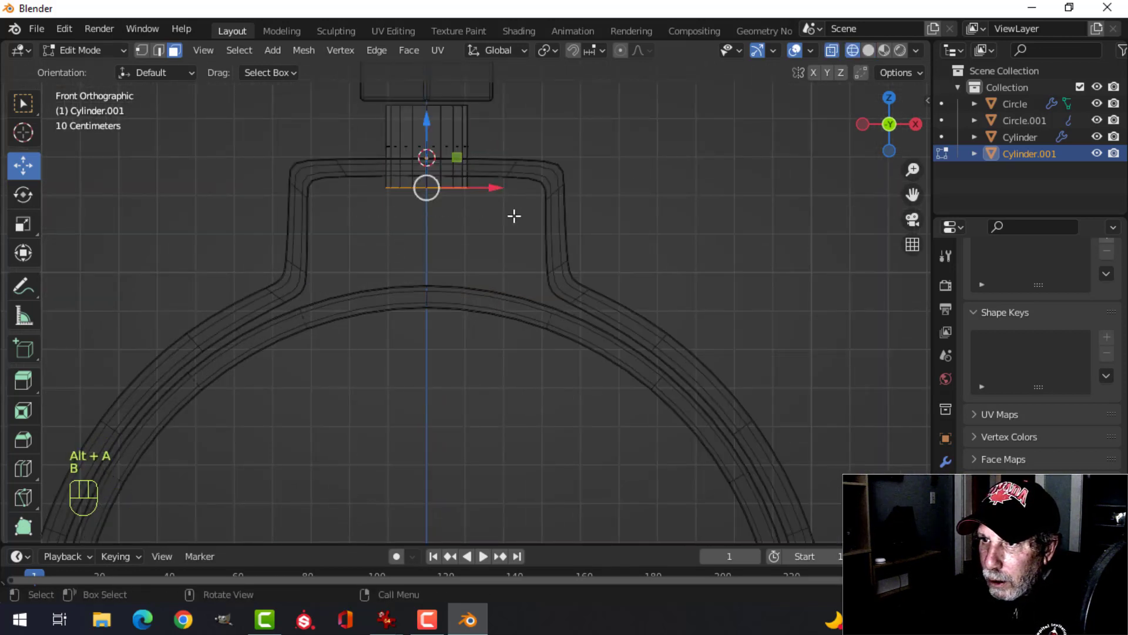
drag(424, 134, 414, 185)
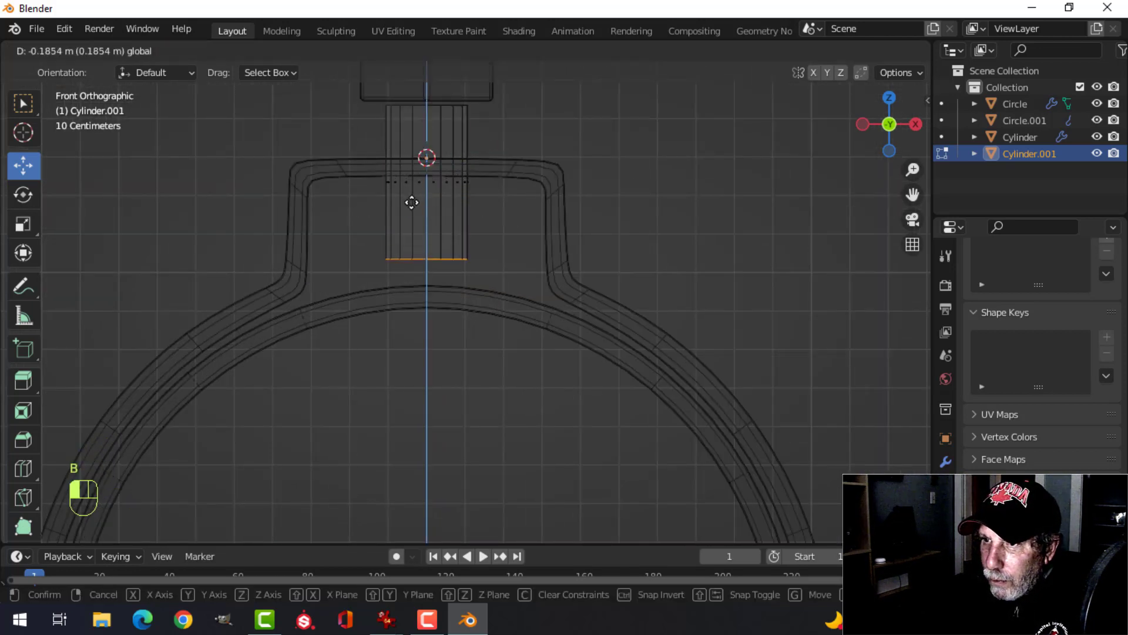
click(412, 203)
key(z)
click(537, 206)
scroll(505, 221, down, 3)
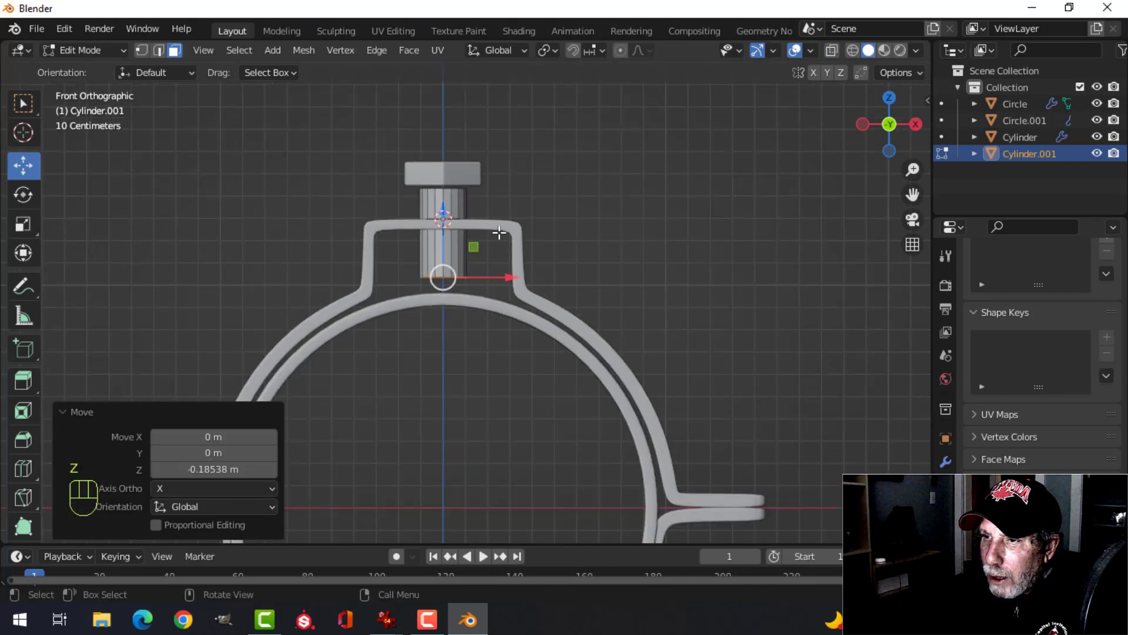
key(Tab)
middle_drag(523, 227, 460, 174)
key(alt+a)
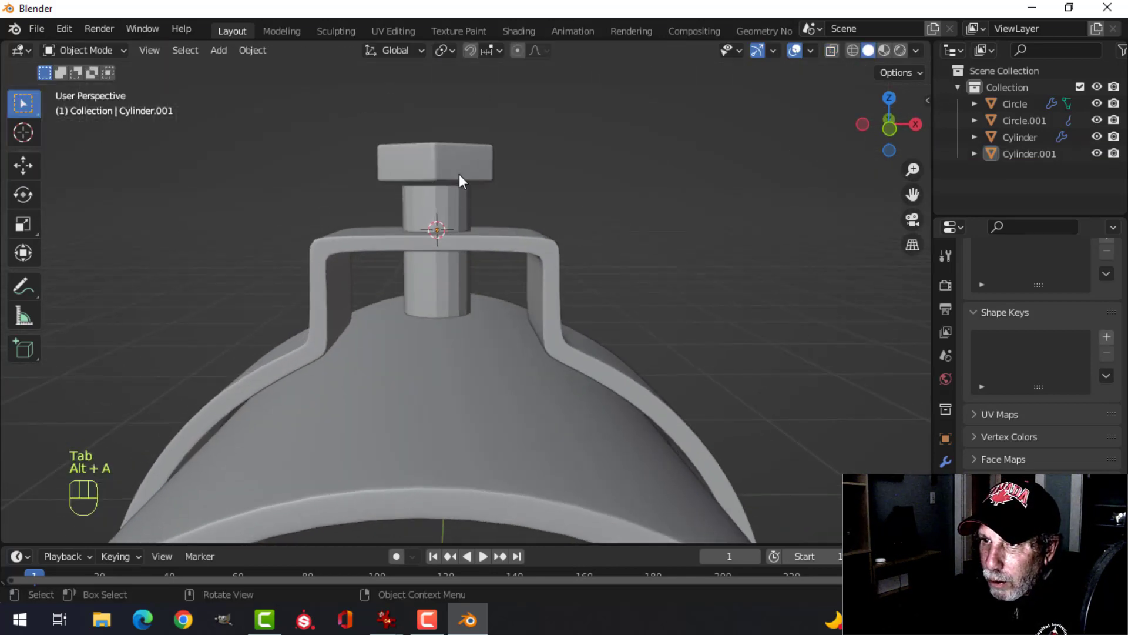
Step: Duplicate the bolt head geometry and move the copy down about 0.313 m along Z to serve as a nut beneath the clamp block
click(460, 174)
key(Tab)
key(a)
key(shift+d)
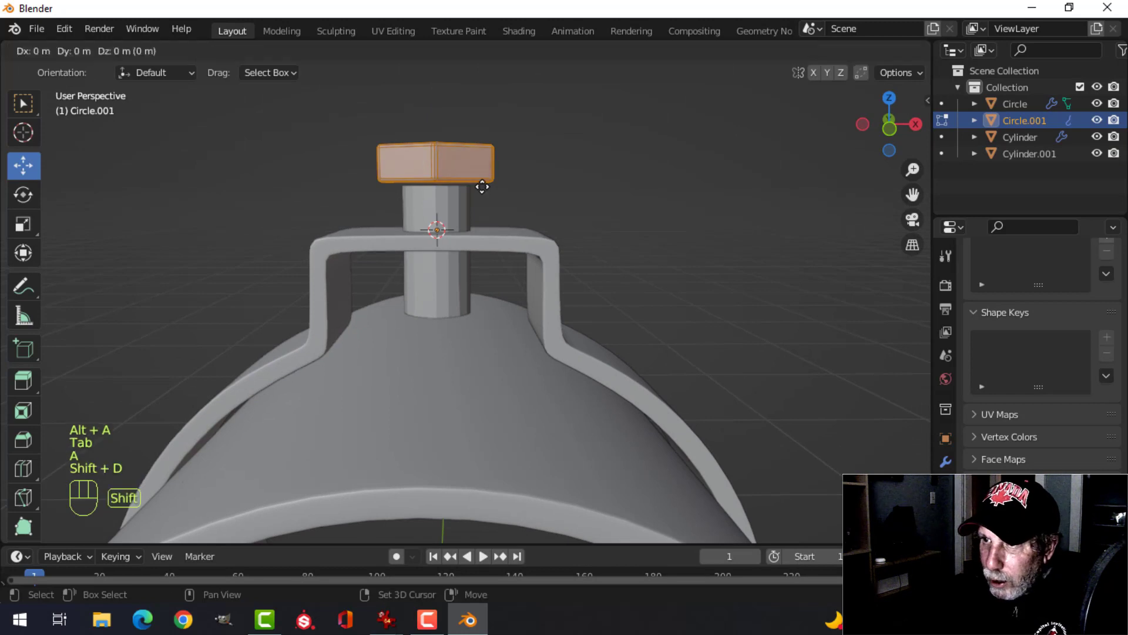
middle_click(437, 189)
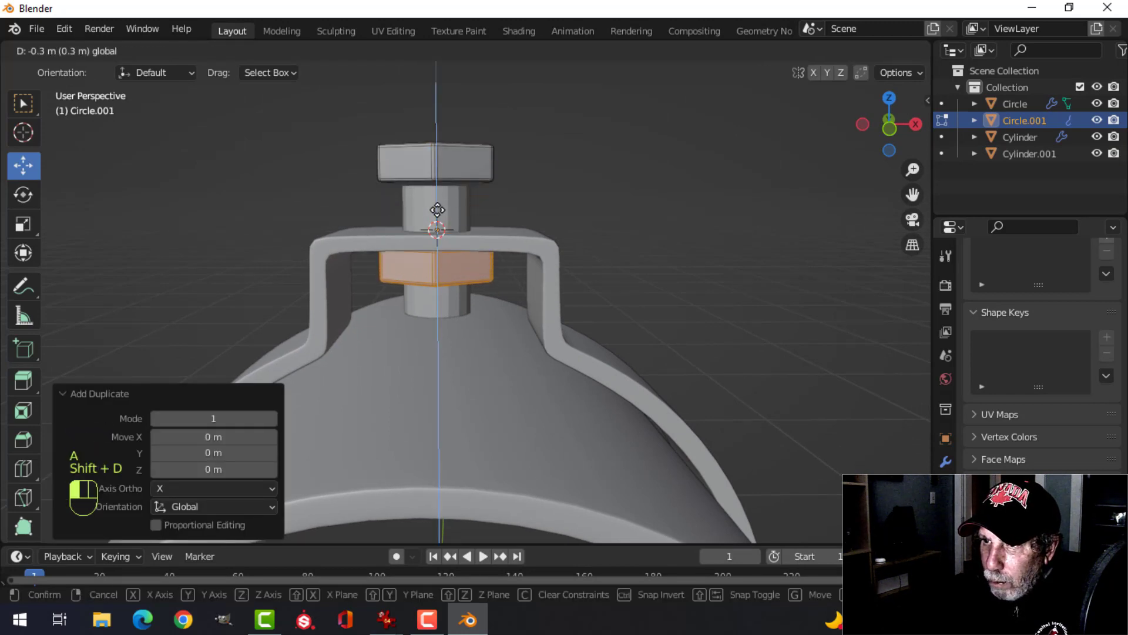
click(437, 214)
Step: Scale the nut geometry by 1.238 along Z, rotate it slightly around Z, and return to object mode
middle_drag(515, 250, 558, 244)
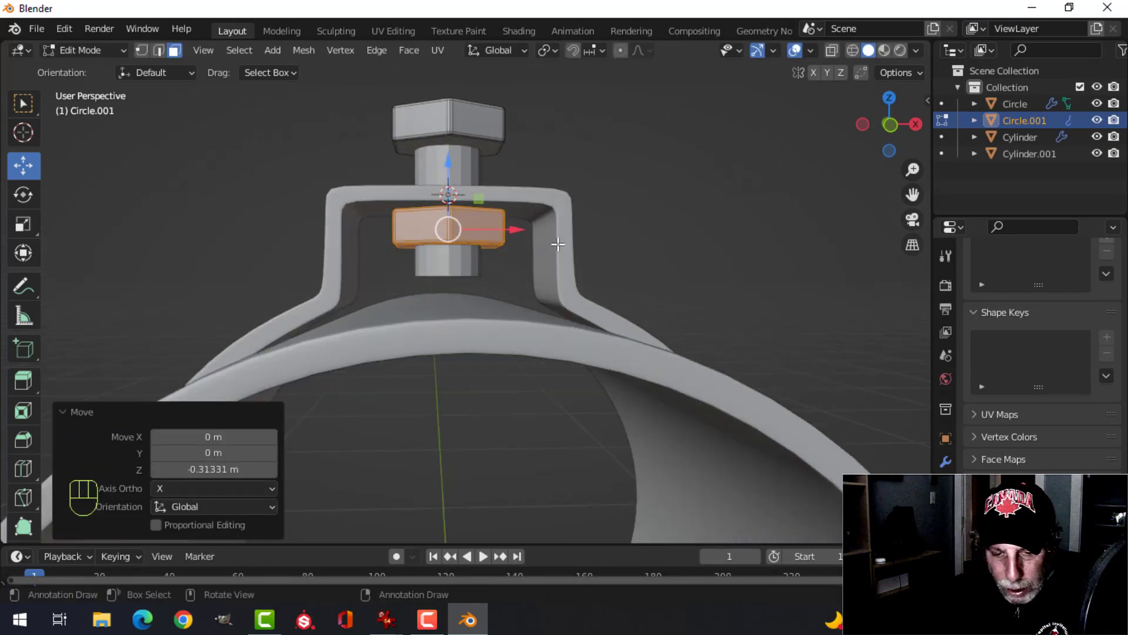
key(s)
key(z)
click(580, 268)
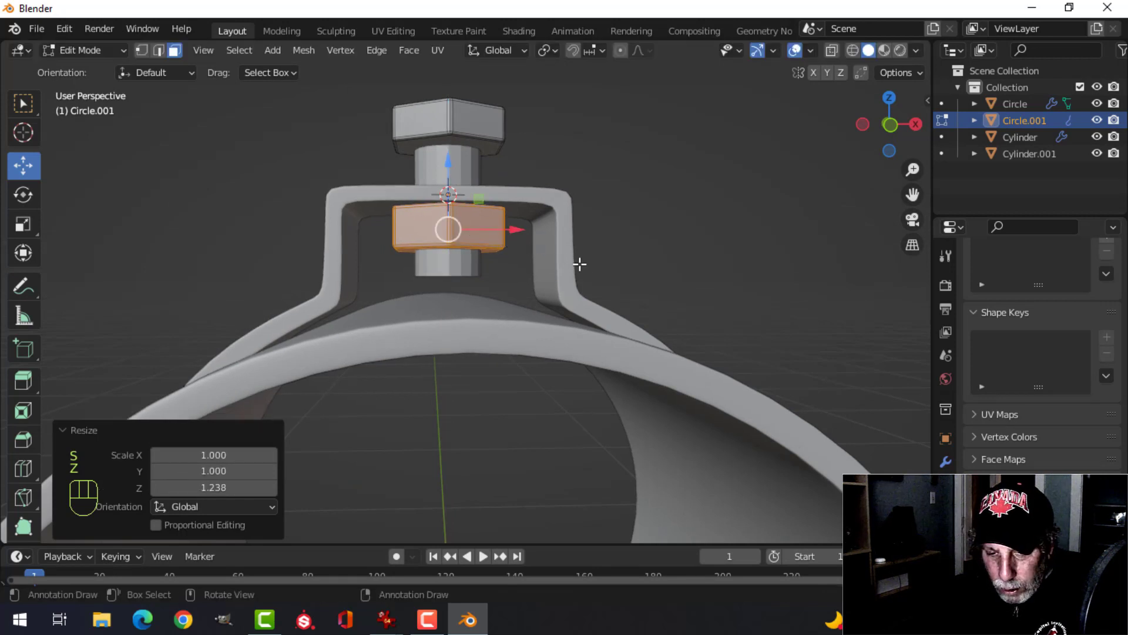
key(r)
key(z)
click(544, 254)
key(alt+a)
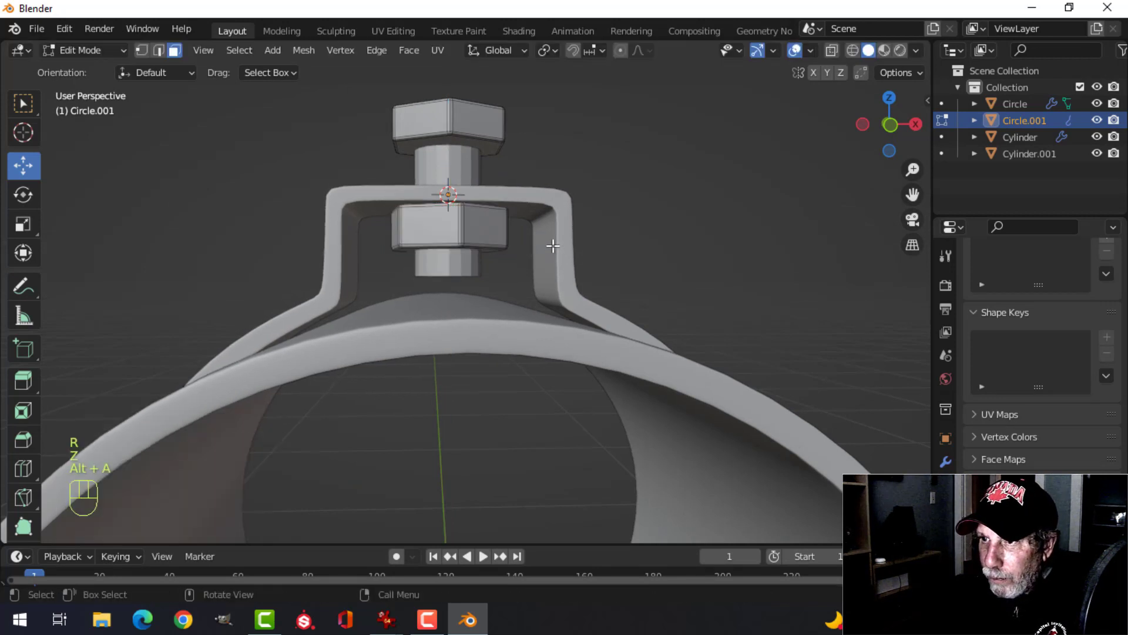
key(Tab)
scroll(543, 241, down, 3)
key(alt+a)
Step: Add an 18-vertex mesh circle at the 3D cursor and scale its geometry to about 0.35 as the washer outline
middle_drag(543, 241, 482, 196)
scroll(509, 275, up, 3)
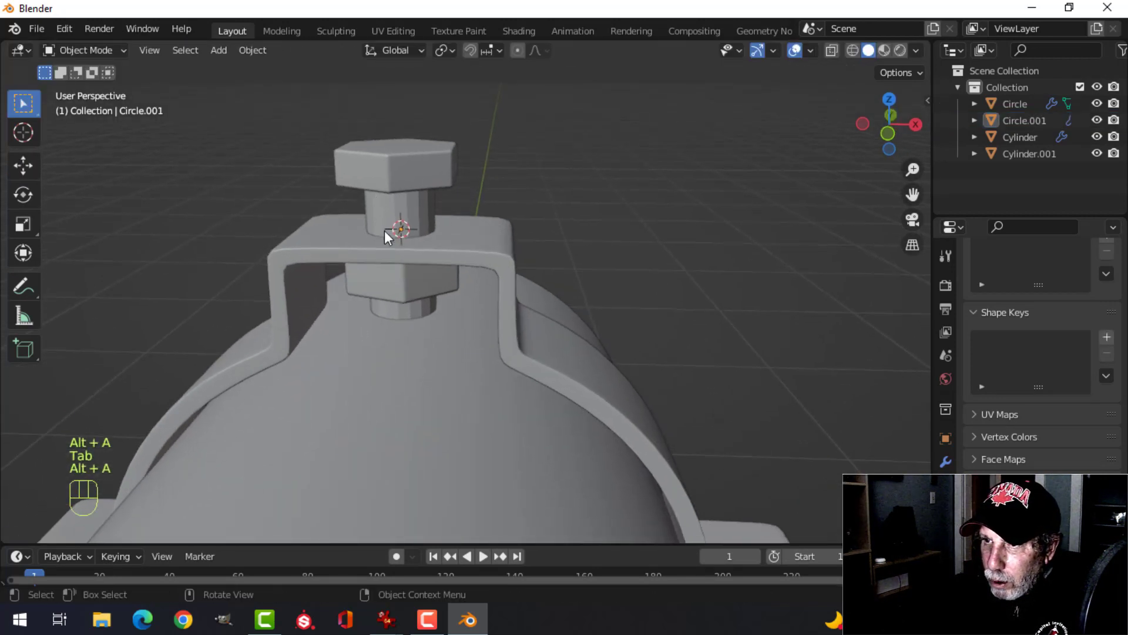
scroll(416, 225, down, 3)
scroll(423, 241, up, 3)
shift+middle_drag(428, 252, 456, 239)
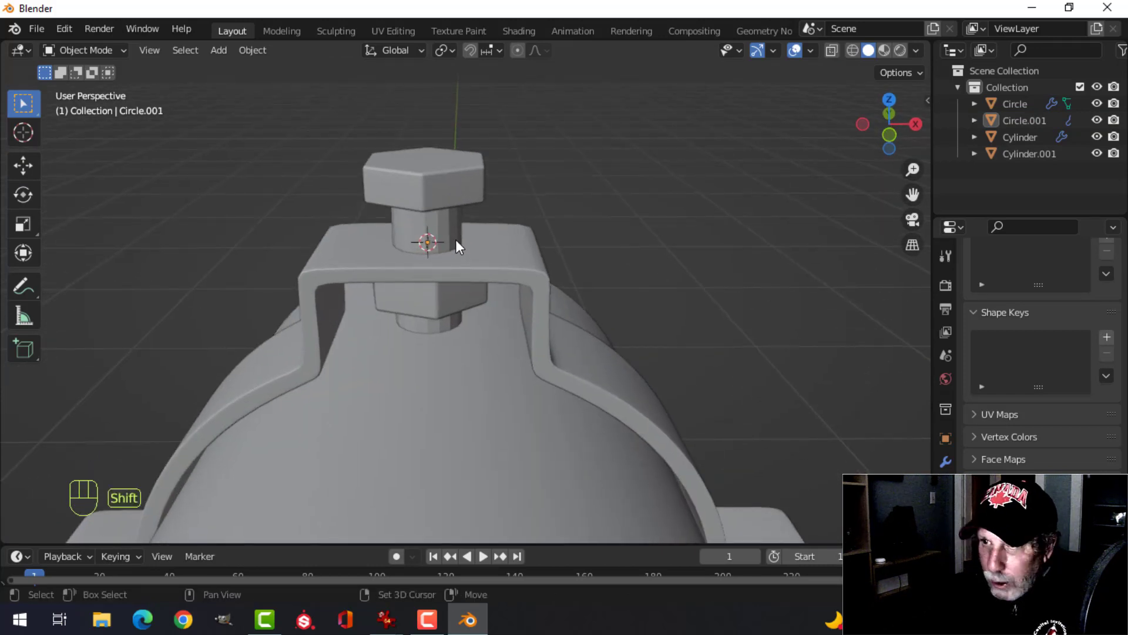
key(shift+a)
mouse_move(436, 238)
click(527, 272)
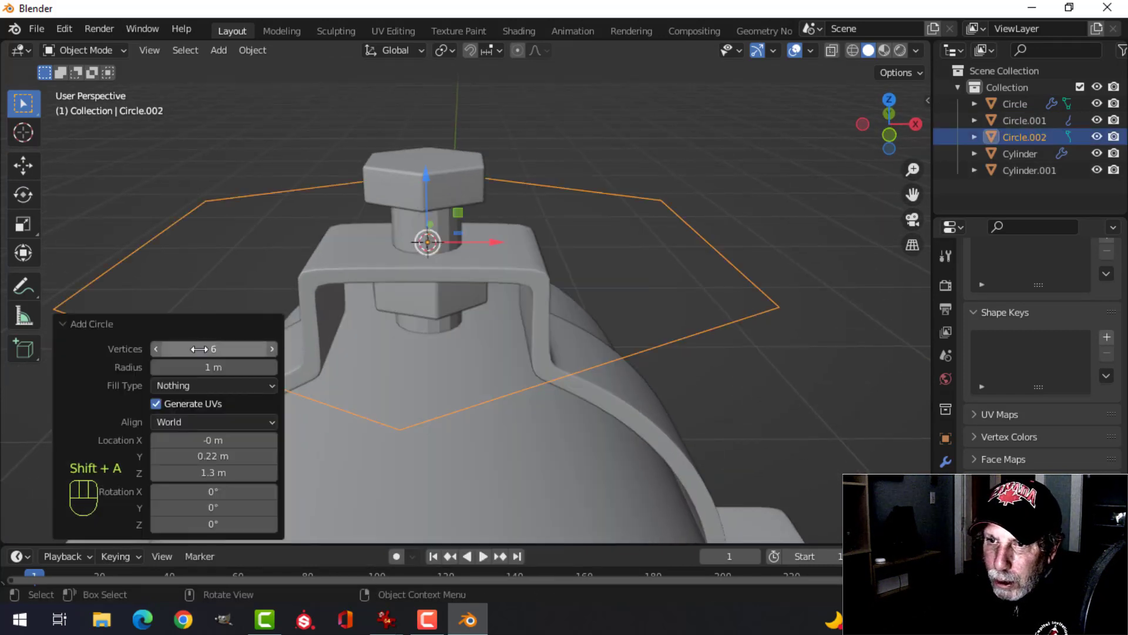
key(Return)
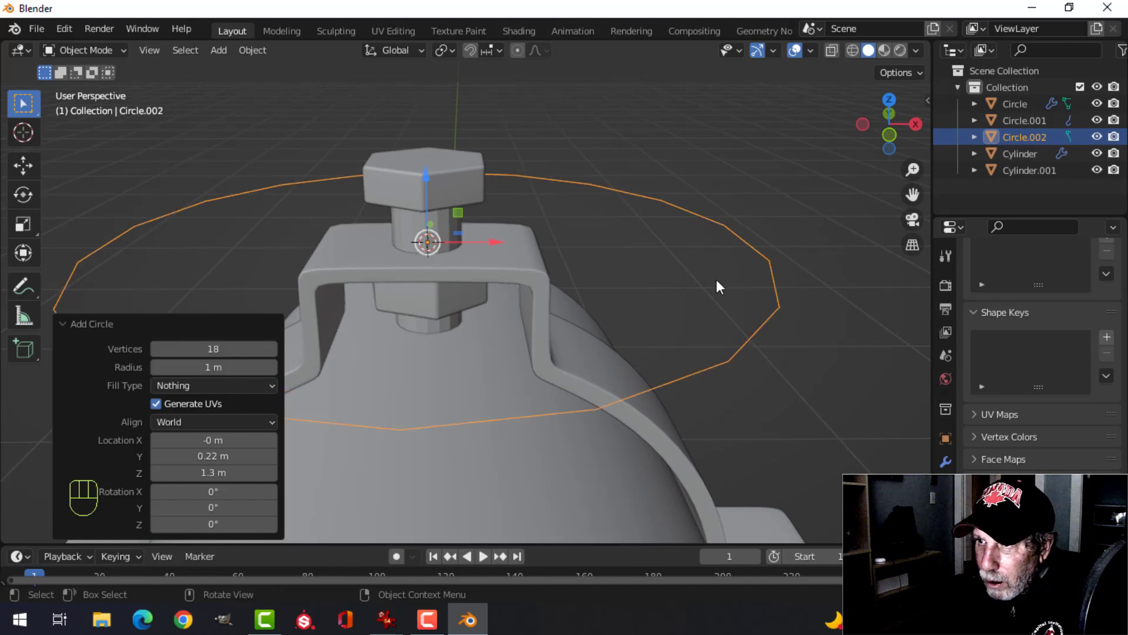
key(Tab)
key(s)
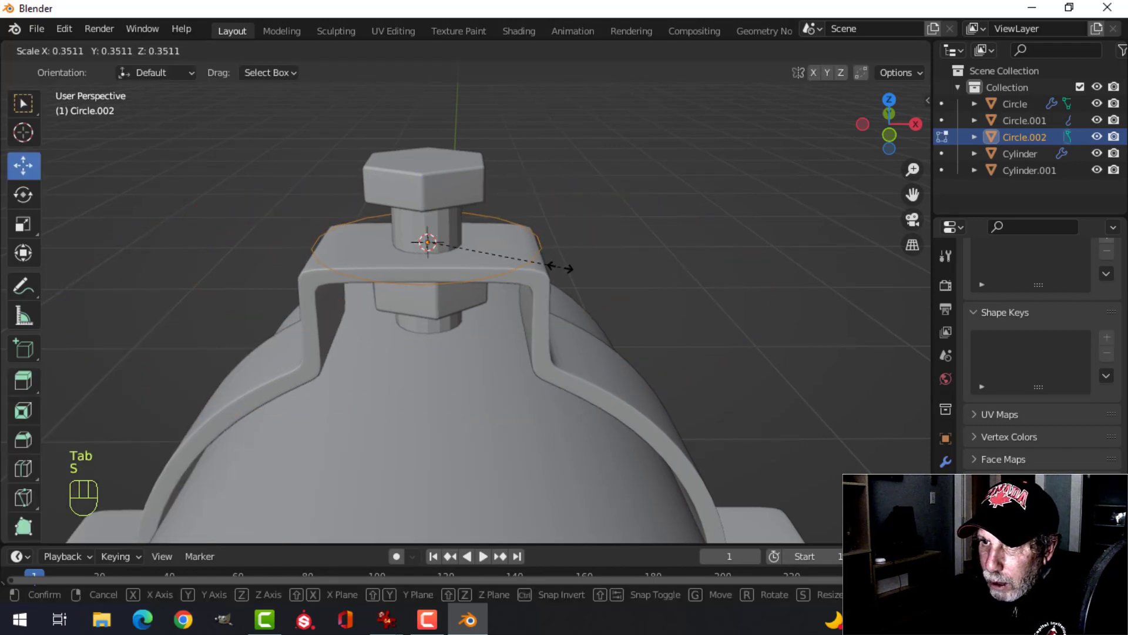
click(554, 266)
Step: Fill the washer circle with a face and extrude it up about 0.019 m
key(f)
middle_drag(555, 267, 473, 251)
scroll(481, 217, up, 3)
key(e)
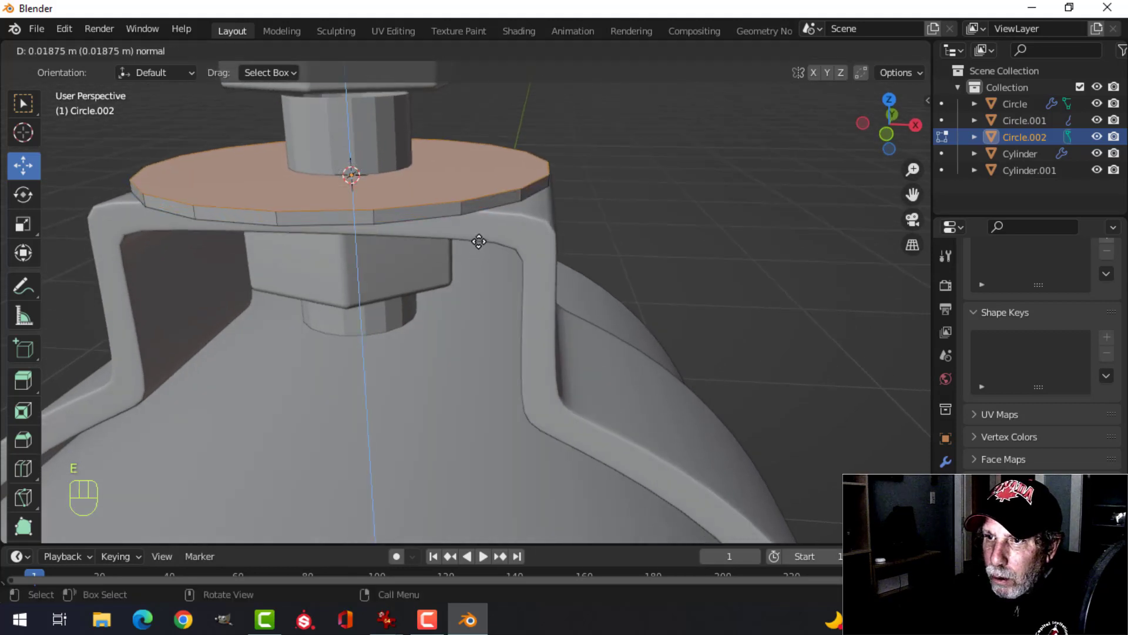
click(479, 242)
Step: Bevel the washer's upper and lower rim edges slightly with two segments
key(alt+a)
alt+shift+click(417, 202)
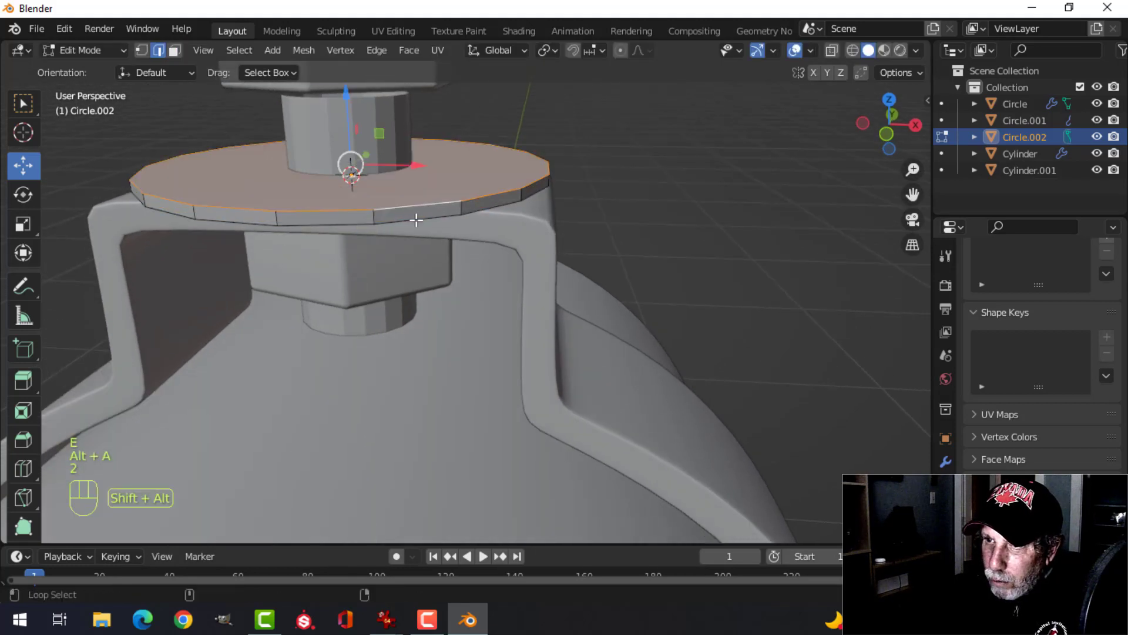
key(ctrl+b)
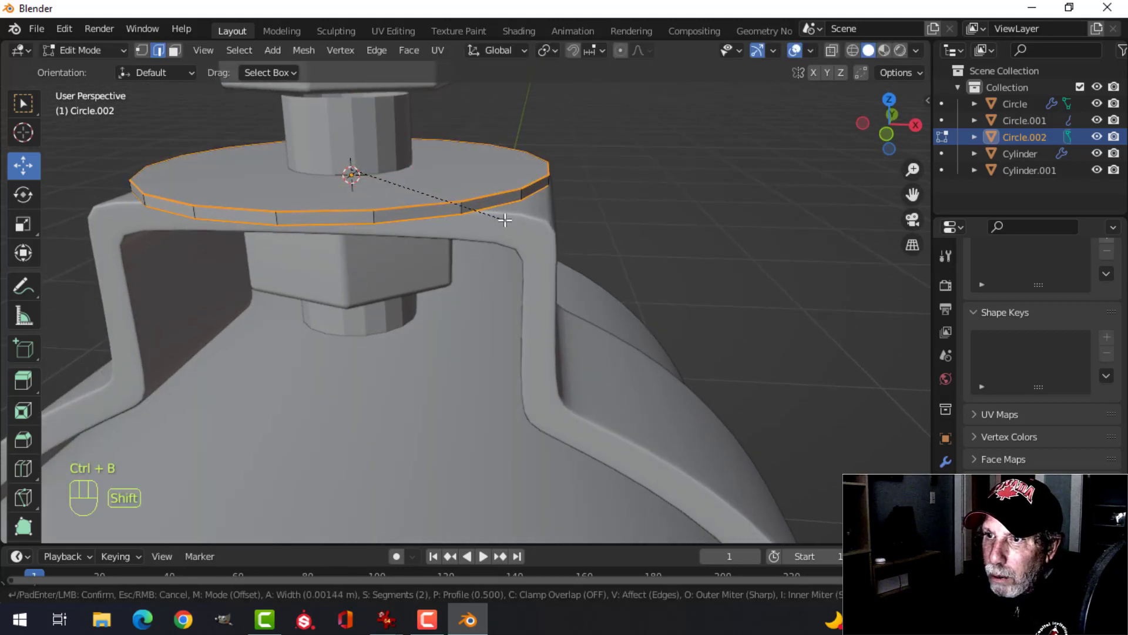
click(505, 220)
Step: Give the washer a level 1 subdivision and smooth shading in object mode
key(Tab)
key(ctrl+1)
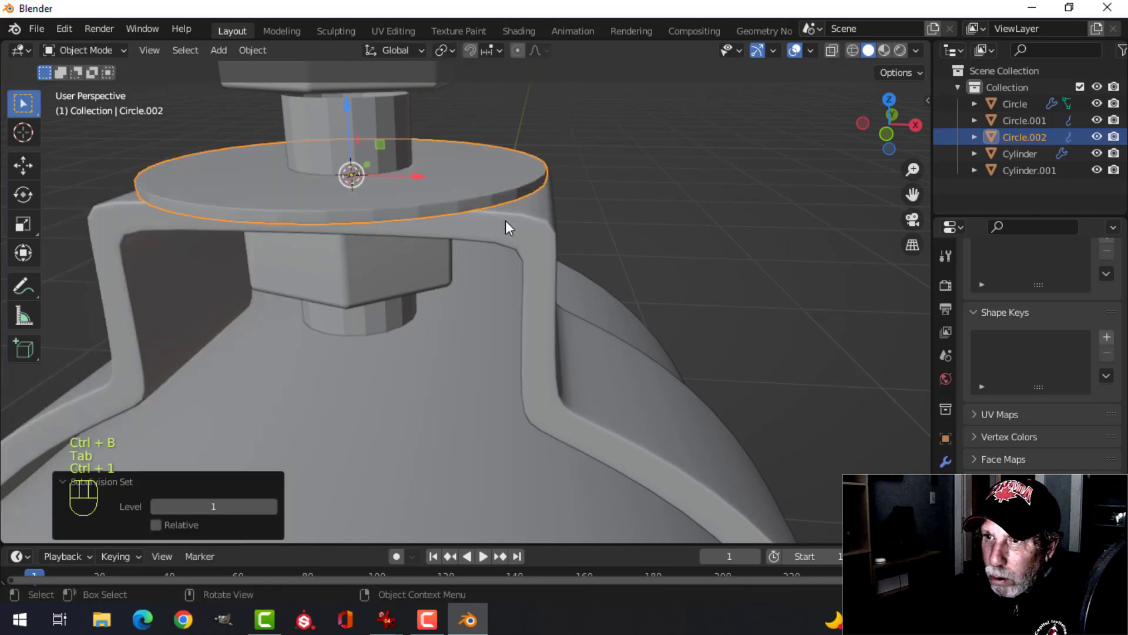
right_click(457, 177)
click(457, 176)
key(alt+a)
Step: Lower only the bolt head geometry along Z to sit on the washer, and return to object mode
mouse_move(428, 204)
middle_down()
mouse_move(435, 193)
mouse_move(437, 202)
middle_up()
scroll(431, 202, down, 1)
click(467, 140)
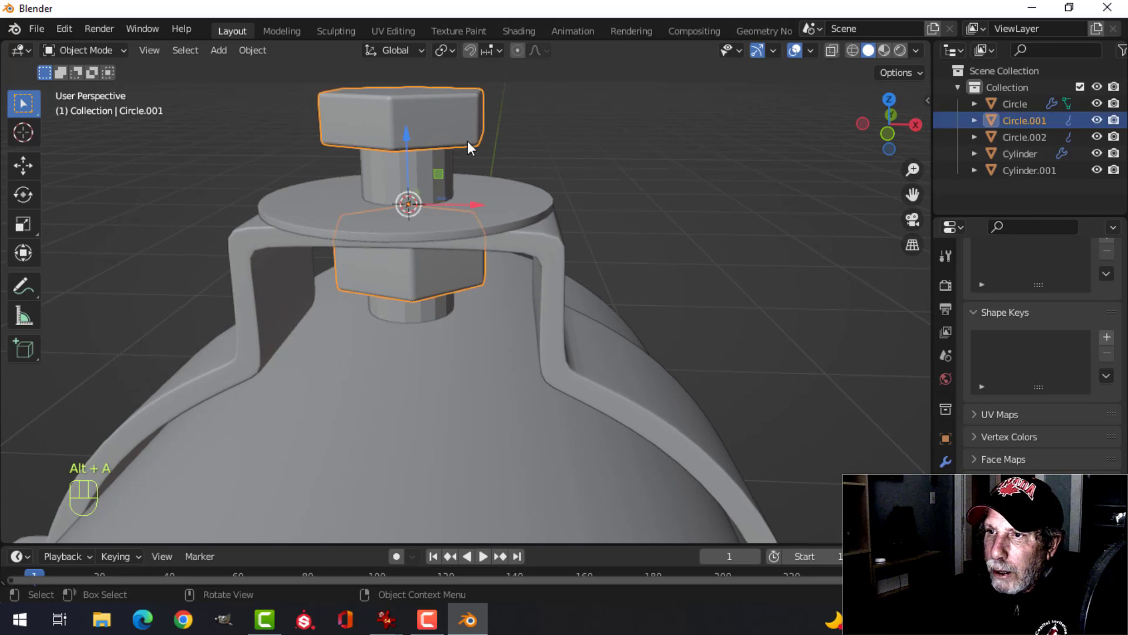
key(Tab)
click(462, 144)
key(ctrl+l)
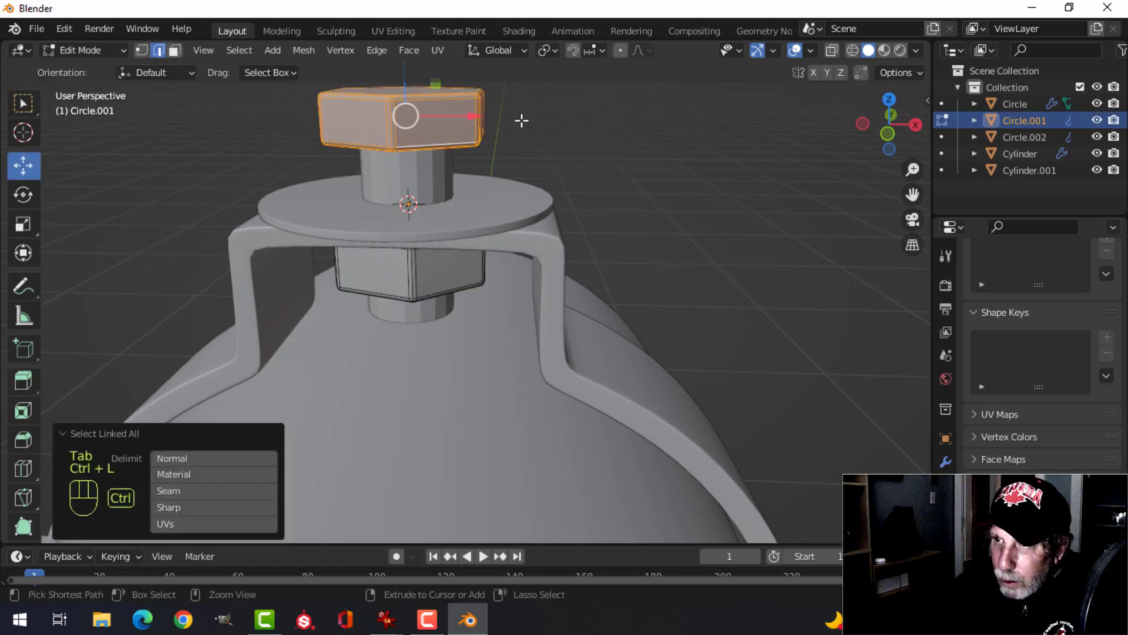
scroll(488, 148, down, 2)
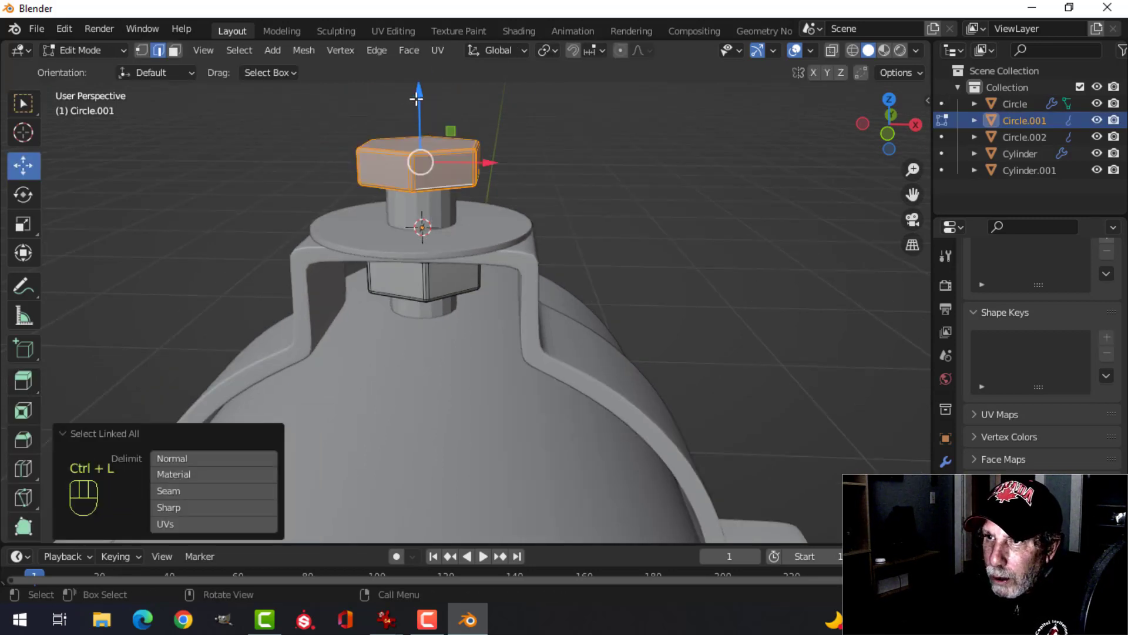
drag(417, 99, 420, 116)
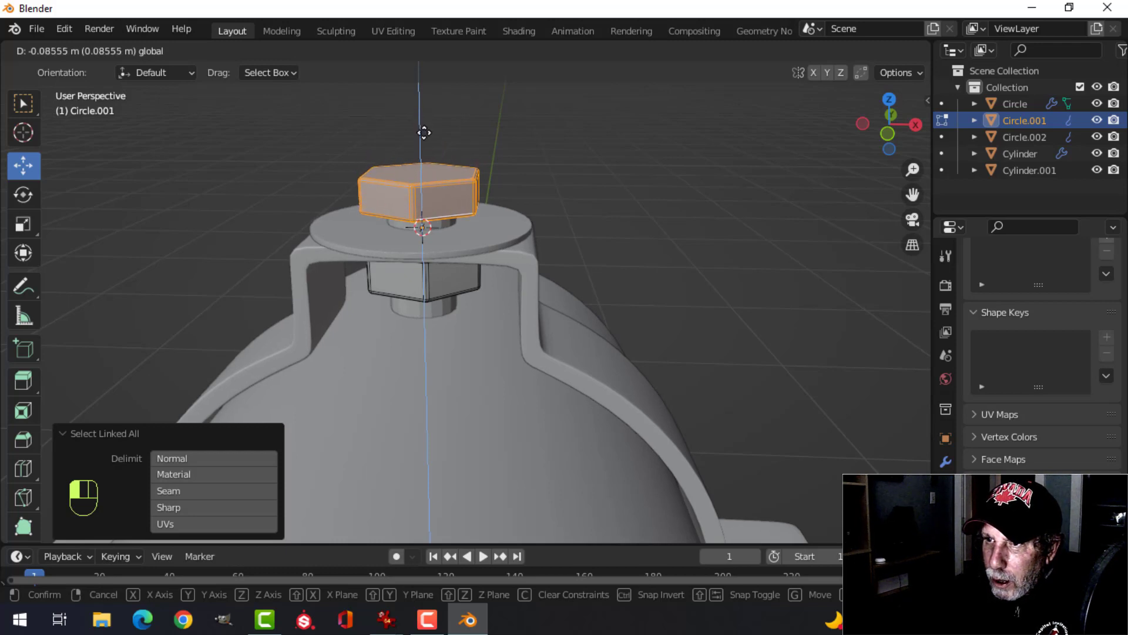
drag(426, 137, 427, 159)
middle_drag(484, 187, 484, 169)
key(alt+a)
key(Tab)
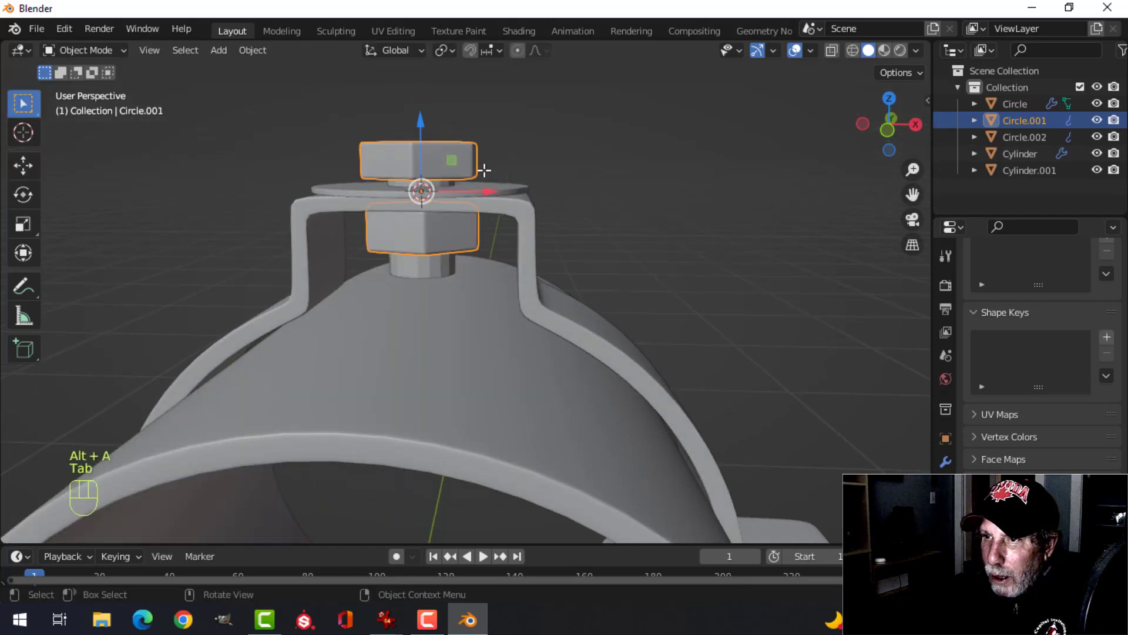
scroll(484, 170, down, 3)
key(alt+a)
Step: Duplicate the shaft together with the bolt head and nut, moving the copies about 1.271 m in X and -1.271 m in Z onto the side flange
shift+middle_drag(513, 235, 463, 189)
scroll(509, 209, up, 3)
click(416, 151)
shift+middle_drag(416, 151, 434, 138)
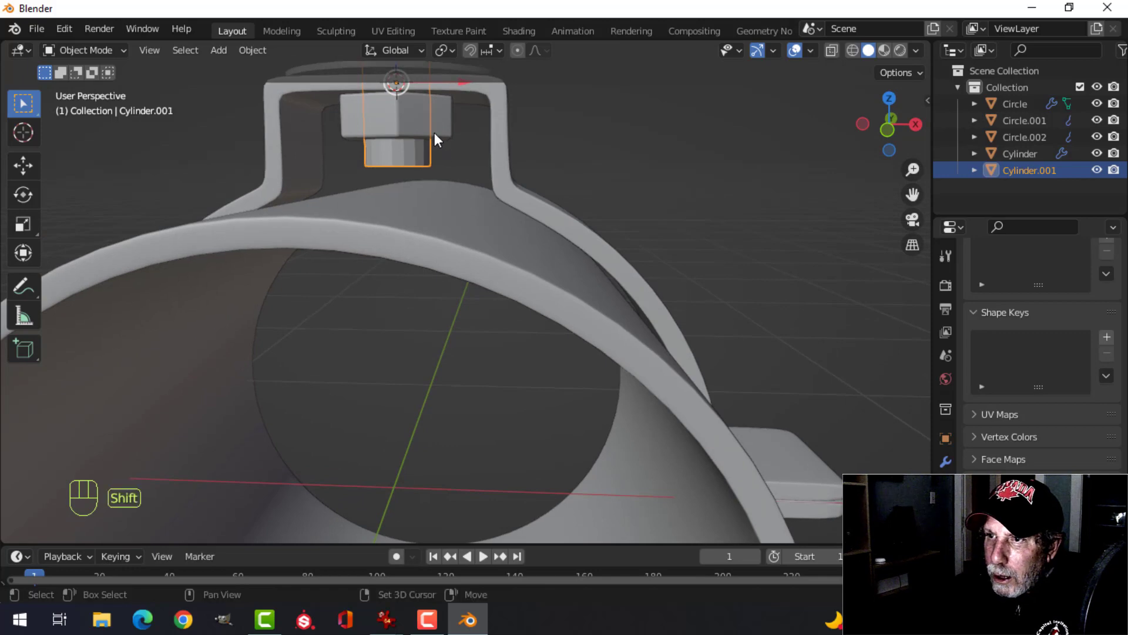
shift+click(519, 142)
key(KP_1)
scroll(574, 213, down, 2)
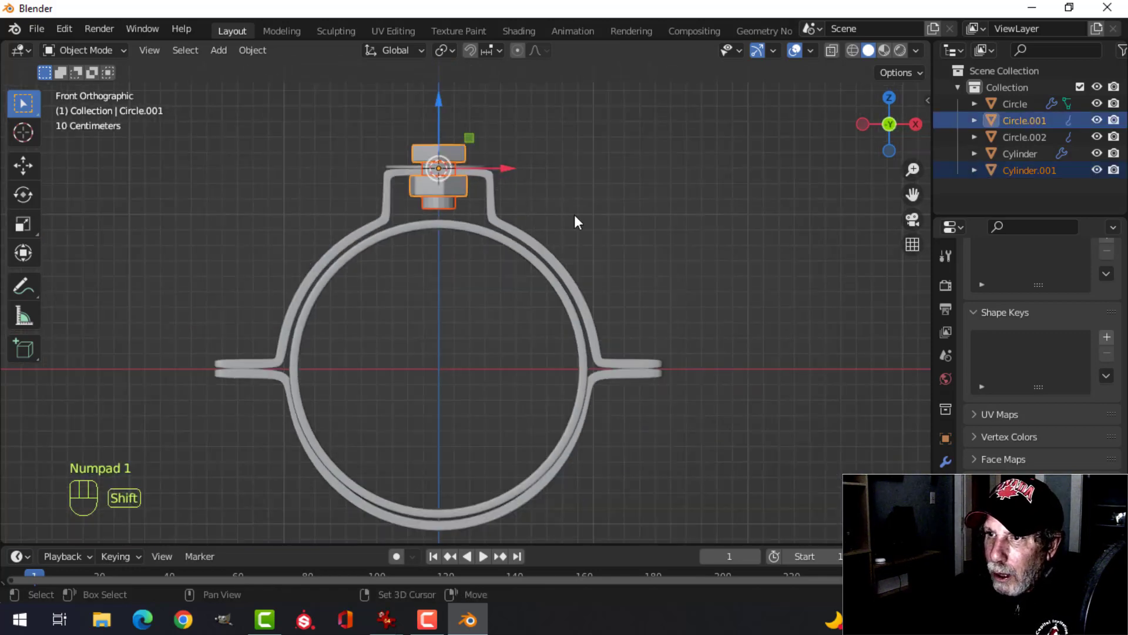
shift+middle_drag(575, 216, 501, 203)
key(shift+d)
key(g)
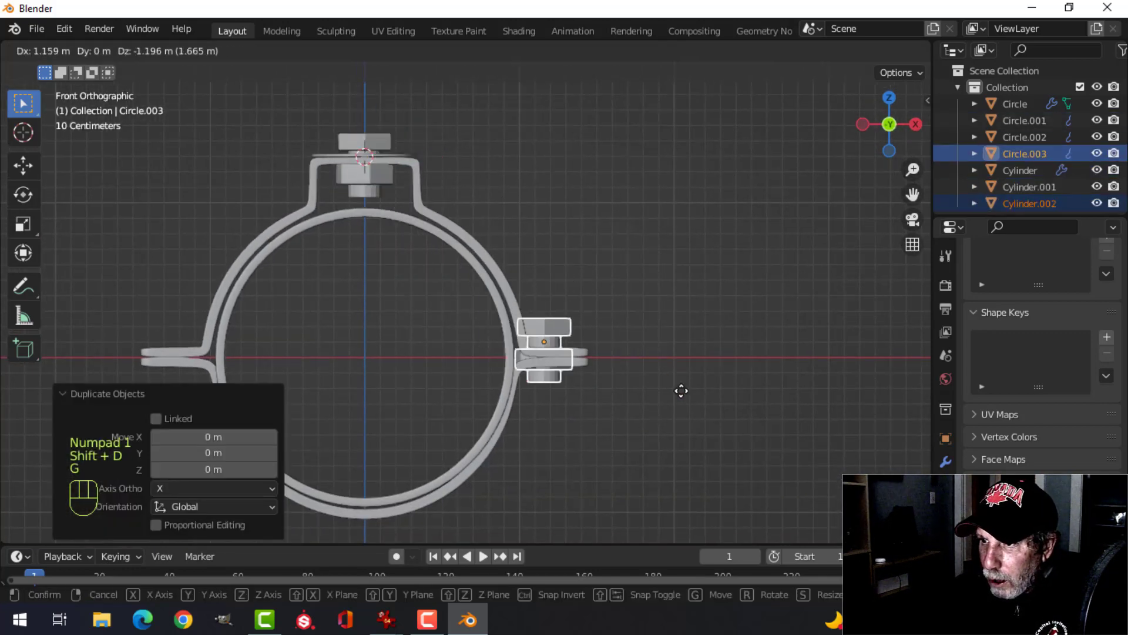
click(698, 392)
Step: Move the nut geometry of the flange bolt down about 0.039 m along Z, just below the lower flange
scroll(598, 288, up, 4)
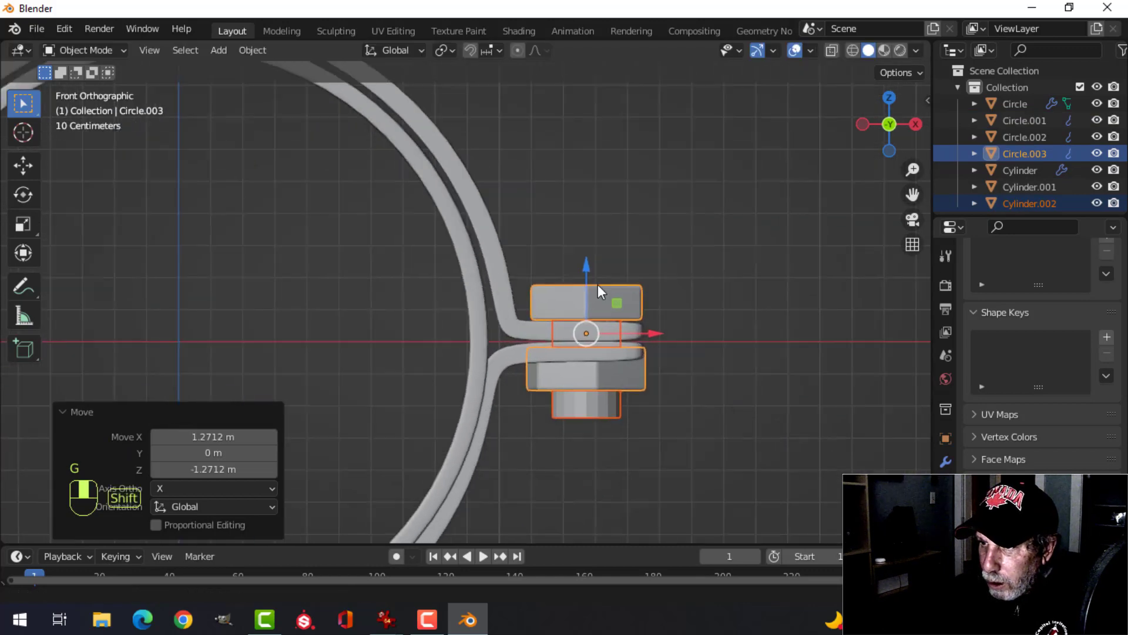
shift+middle_drag(598, 285, 530, 271)
drag(499, 245, 497, 245)
middle_drag(532, 297, 568, 361)
key(alt+a)
click(492, 332)
key(Tab)
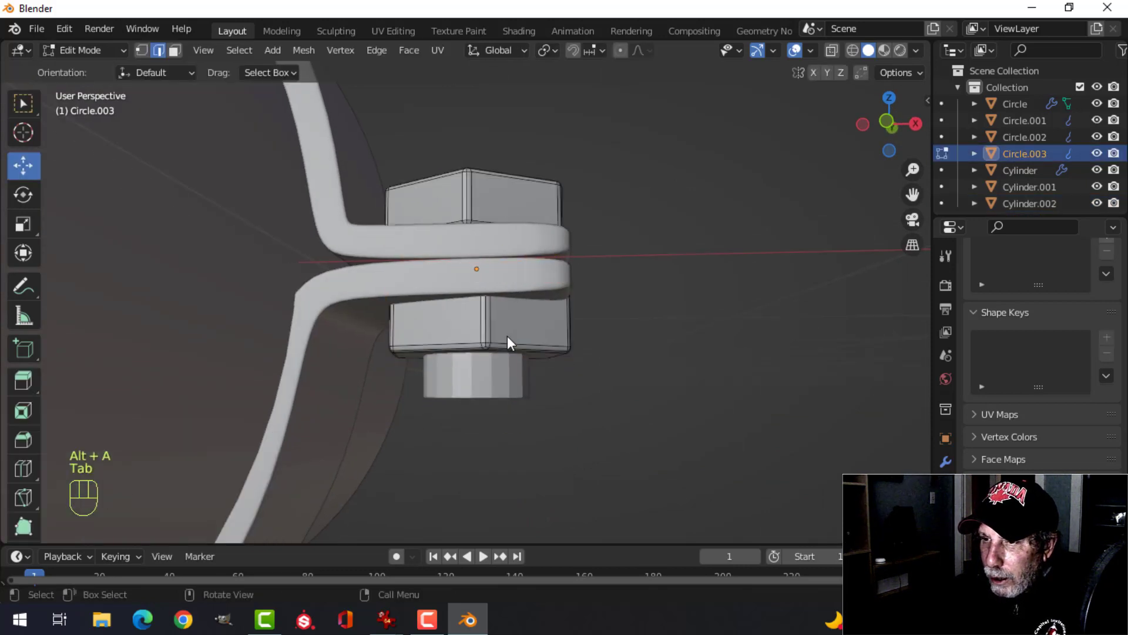
click(482, 329)
key(ctrl+l)
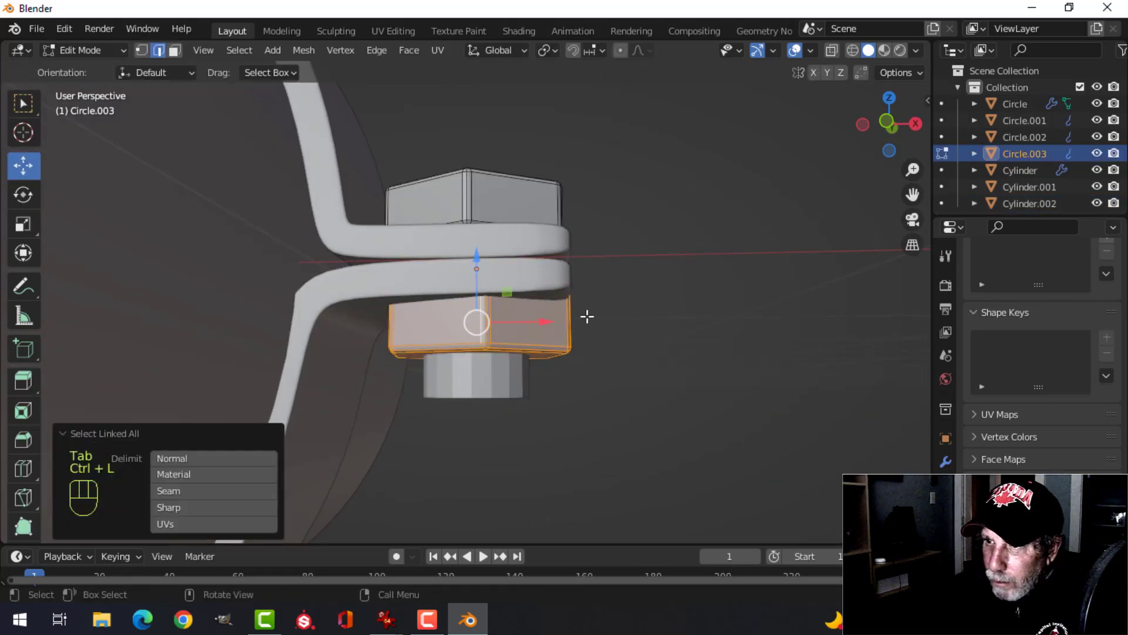
drag(471, 265, 476, 293)
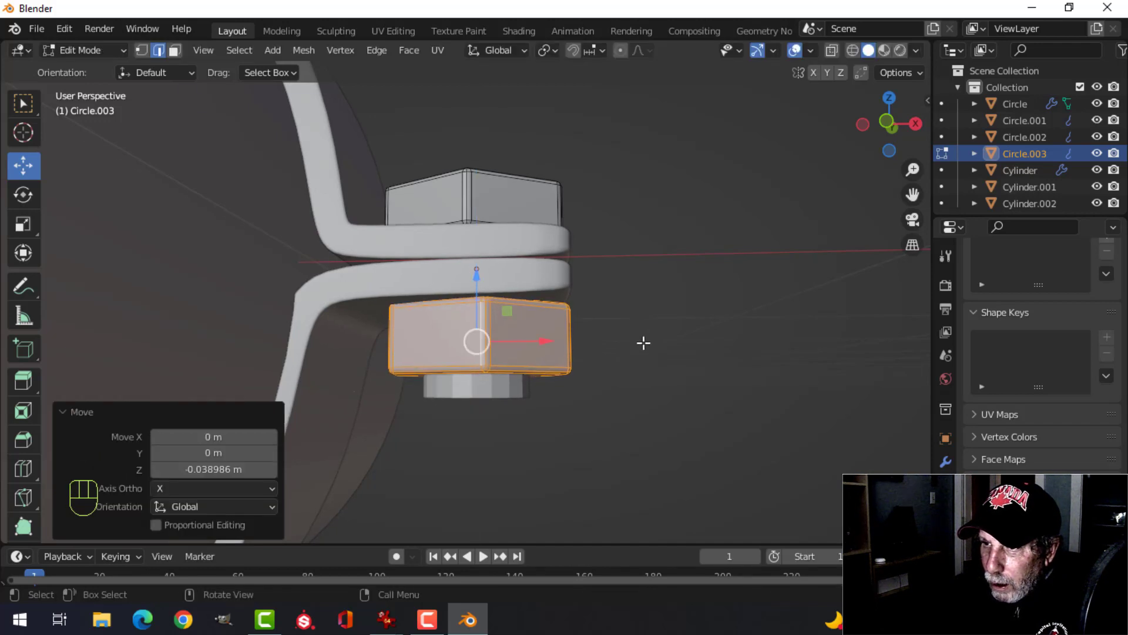
Step: Rotate the flange bolt's nut slightly around Z and return to object mode
middle_drag(643, 340, 645, 354)
key(r)
key(z)
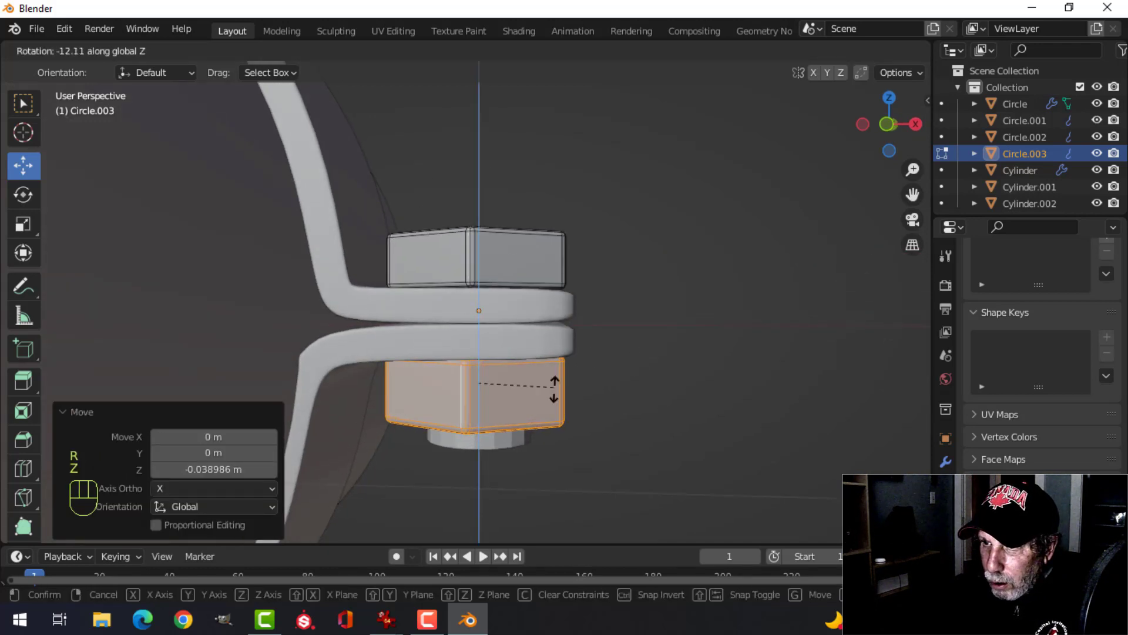
click(539, 398)
key(alt+a)
middle_drag(540, 397, 464, 343)
key(Tab)
Step: Lengthen the flange bolt's shaft by moving its bottom face down along Z, and return to object mode
click(491, 345)
key(Tab)
click(491, 345)
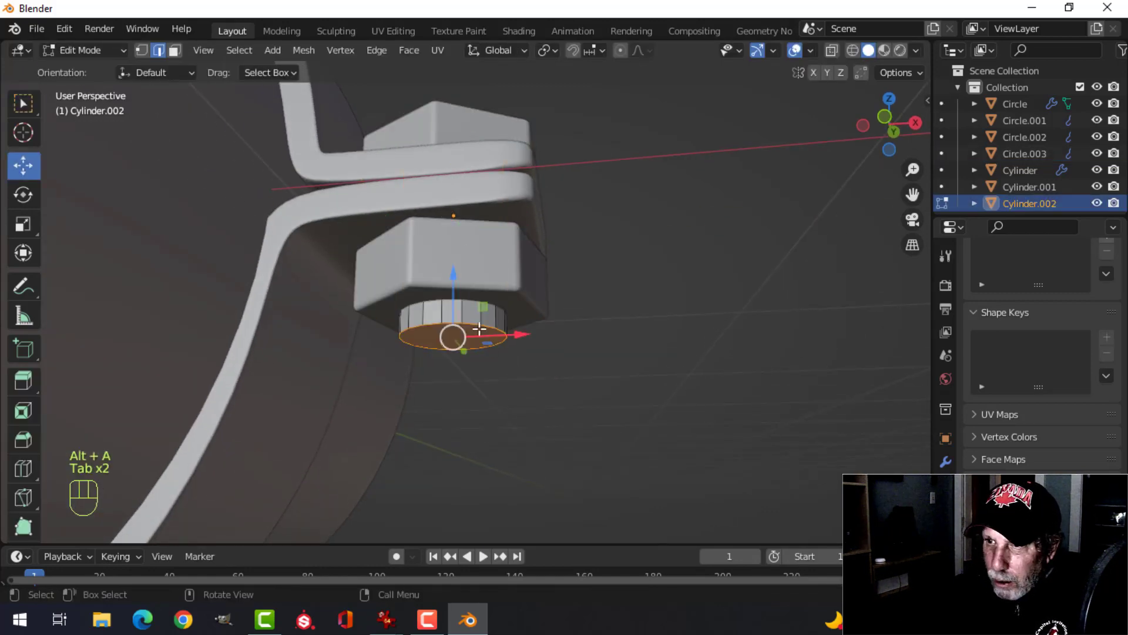
drag(456, 278, 455, 316)
scroll(493, 302, down, 5)
middle_drag(493, 302, 435, 328)
scroll(434, 328, down, 4)
key(Tab)
key(alt+a)
Step: Examine the flange bolt and nut from several angles and clear the selection
shift+middle_drag(352, 253, 473, 319)
scroll(473, 319, up, 3)
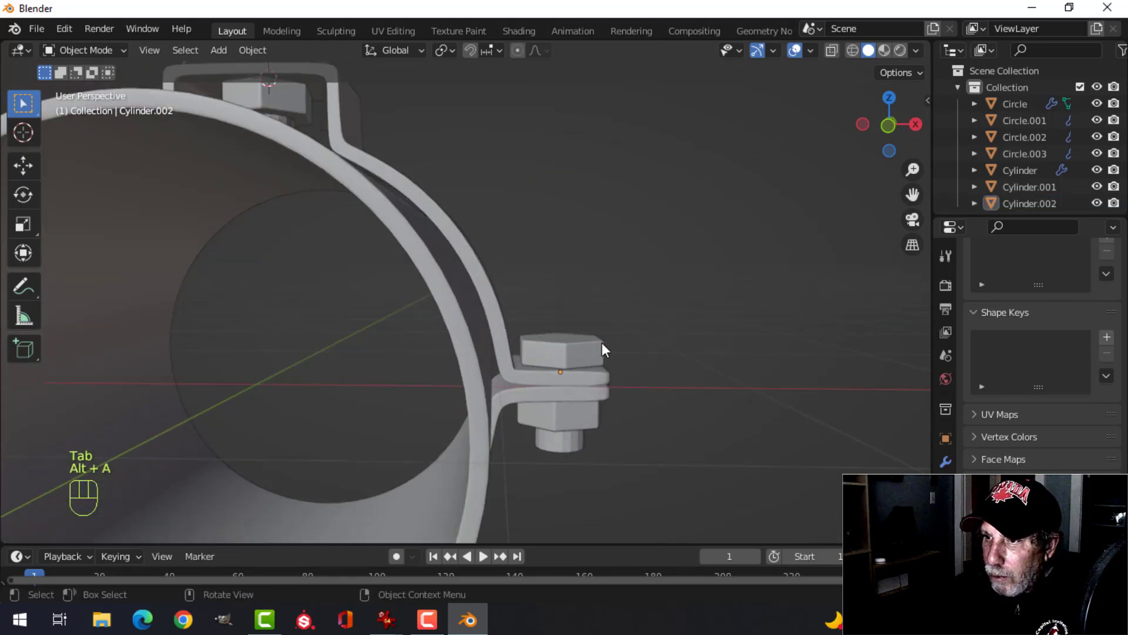
click(600, 352)
shift+middle_drag(625, 386, 566, 384)
scroll(403, 209, down, 4)
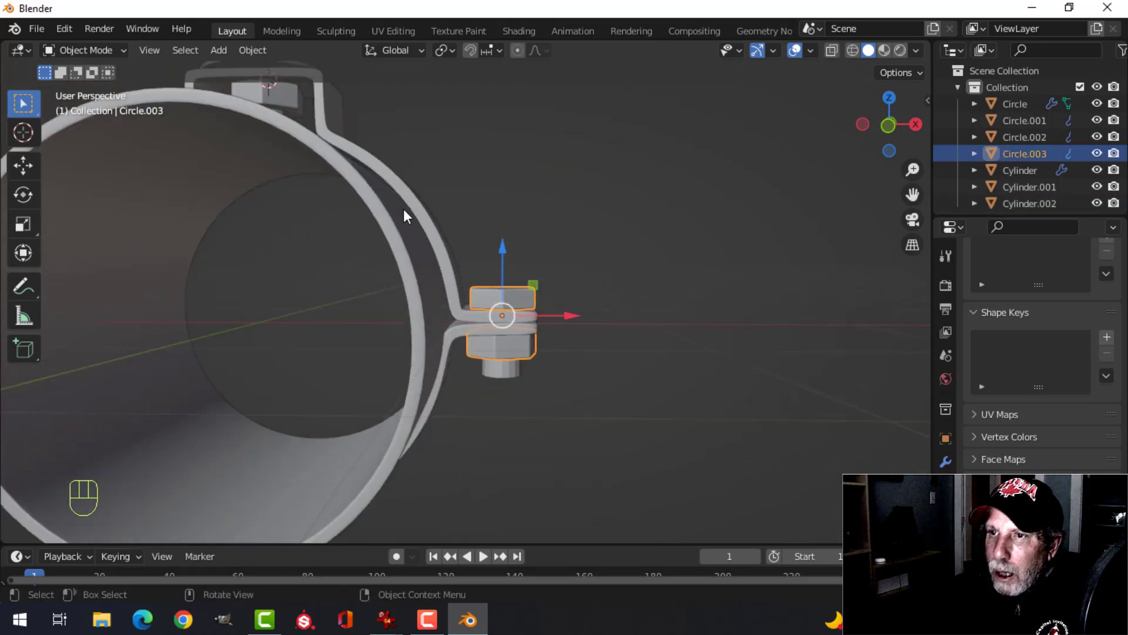
middle_drag(403, 209, 475, 256)
key(alt+a)
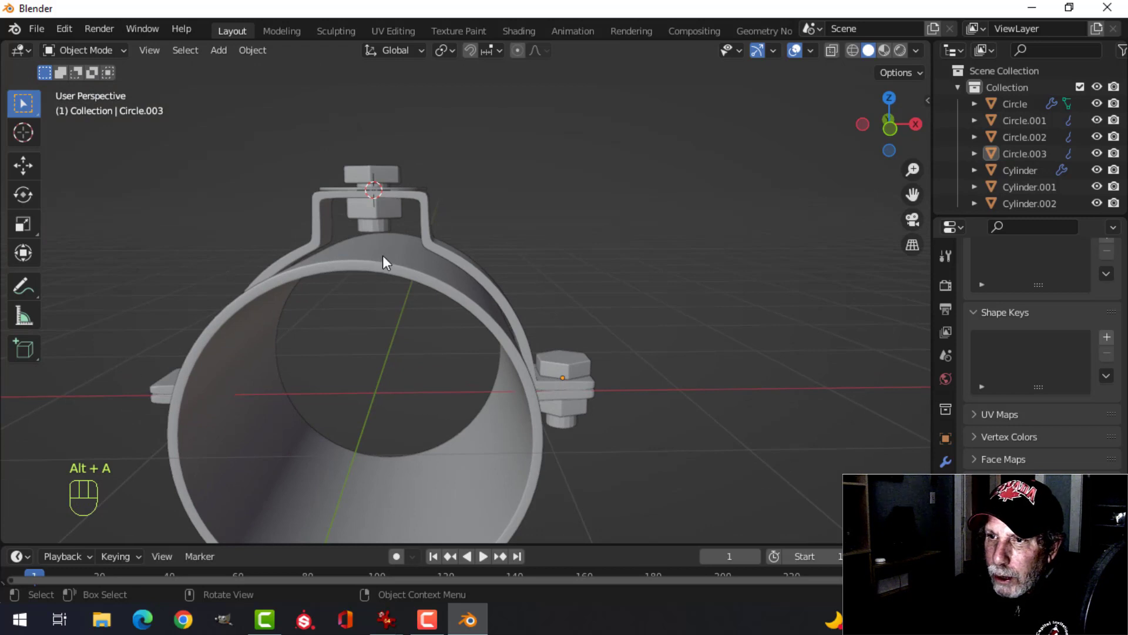
Step: Select the shafts of the upper bolt and the flange bolt and isolate them in local view
scroll(383, 255, up, 4)
shift+middle_drag(394, 234, 521, 299)
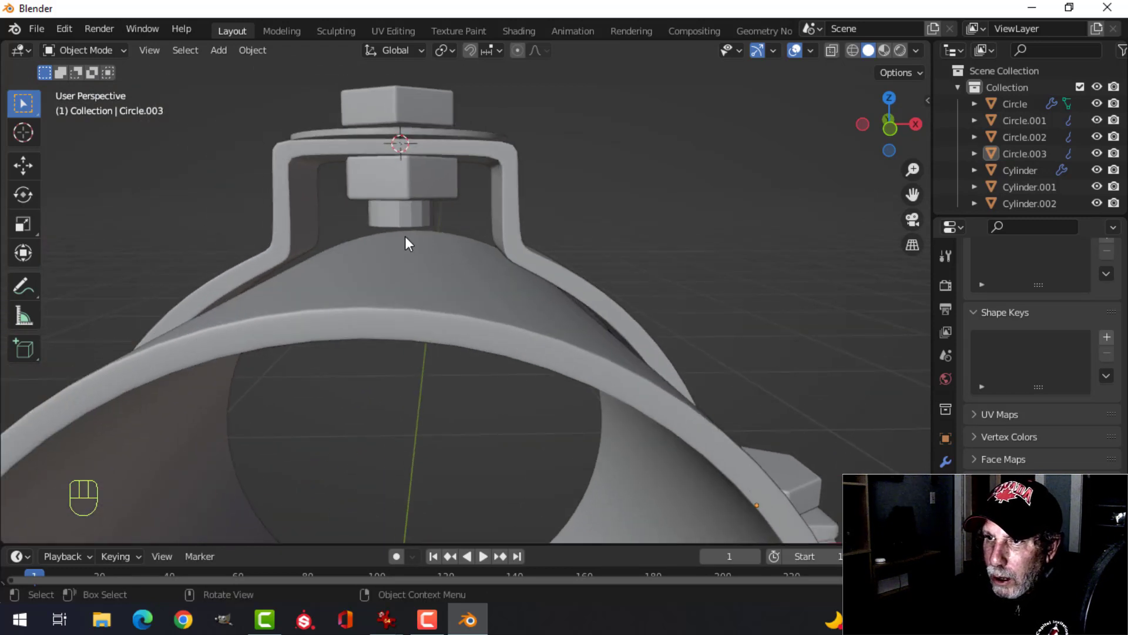
click(403, 219)
middle_drag(629, 347, 541, 252)
shift+click(642, 433)
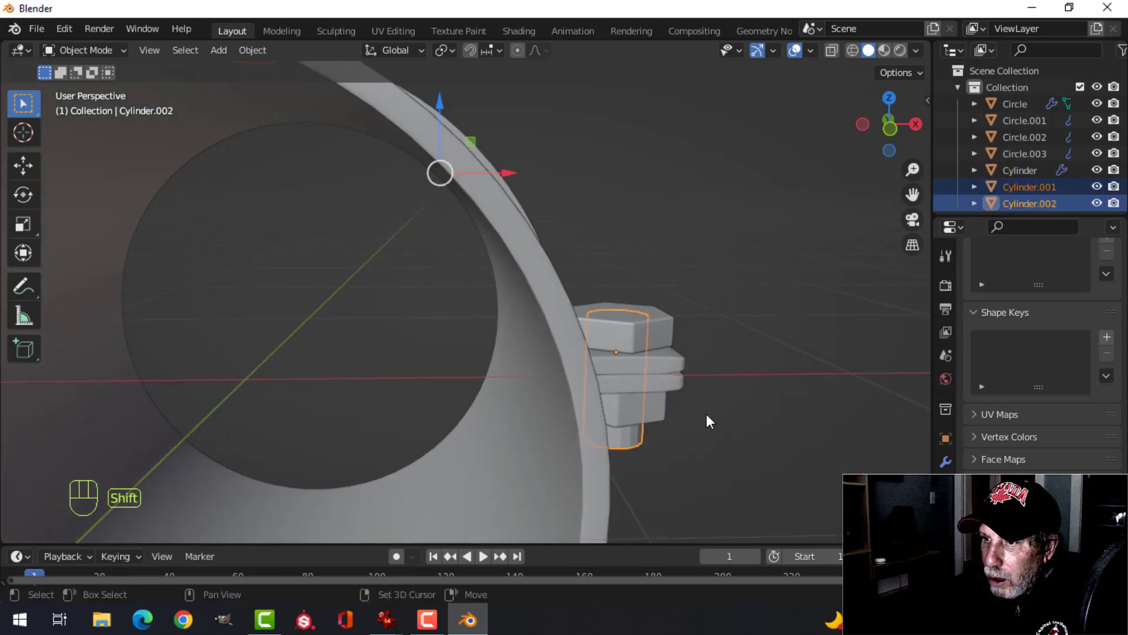
key(KP_Divide)
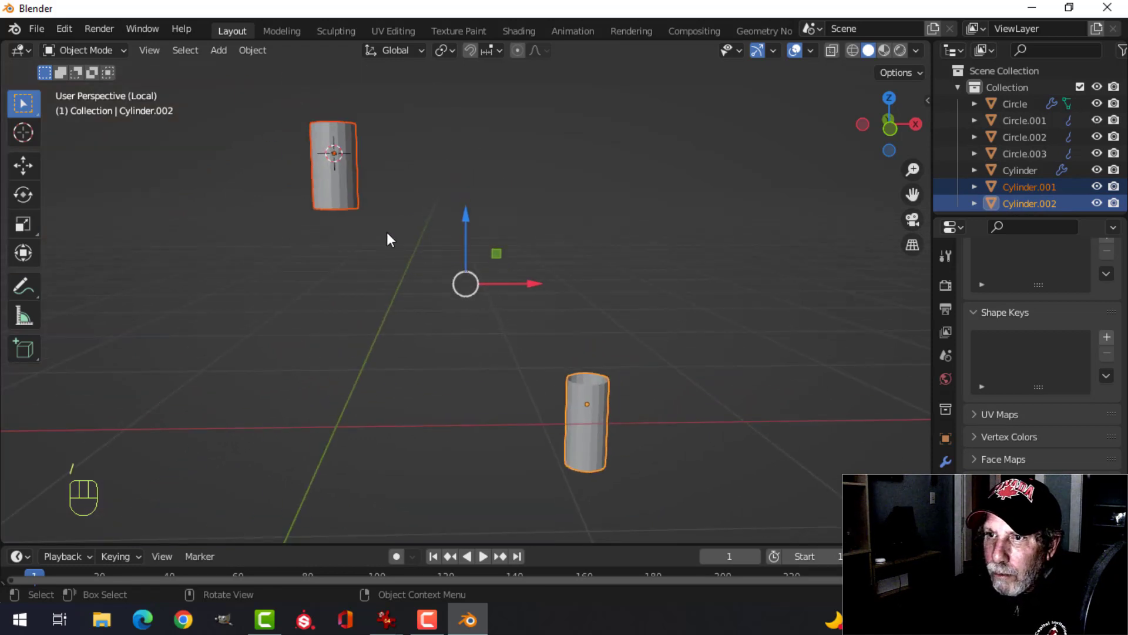
Step: In edit mode, add five evenly spaced horizontal loop cuts to the upper shaft and four to the flange shaft
key(Tab)
key(alt+a)
key(ctrl+r)
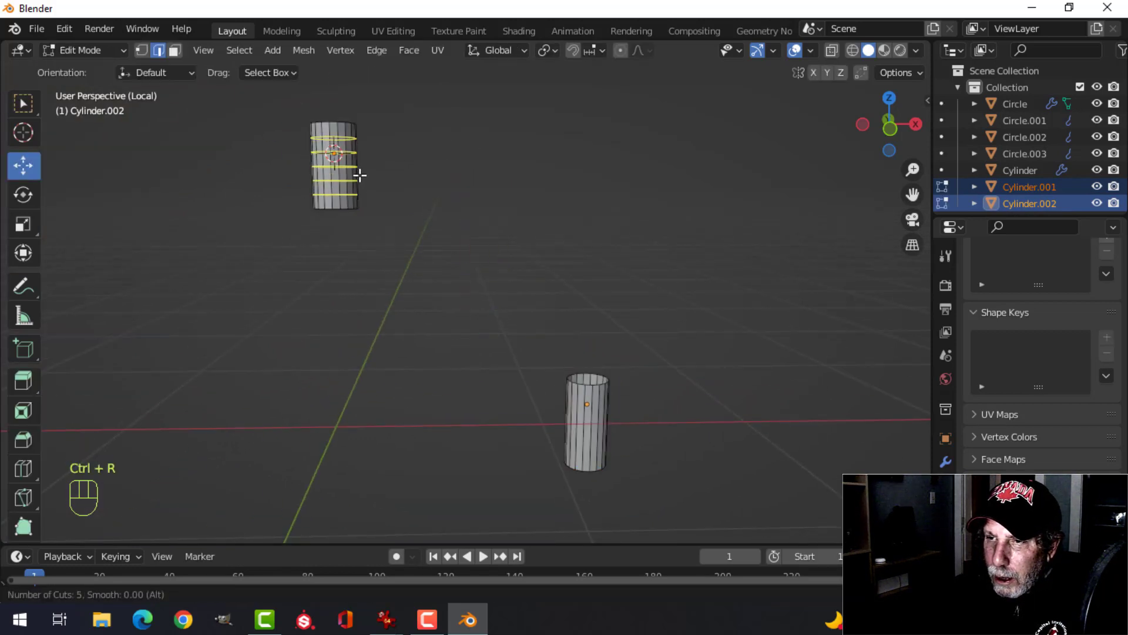
click(361, 175)
right_click(360, 175)
key(ctrl+r)
scroll(594, 420, up, 1)
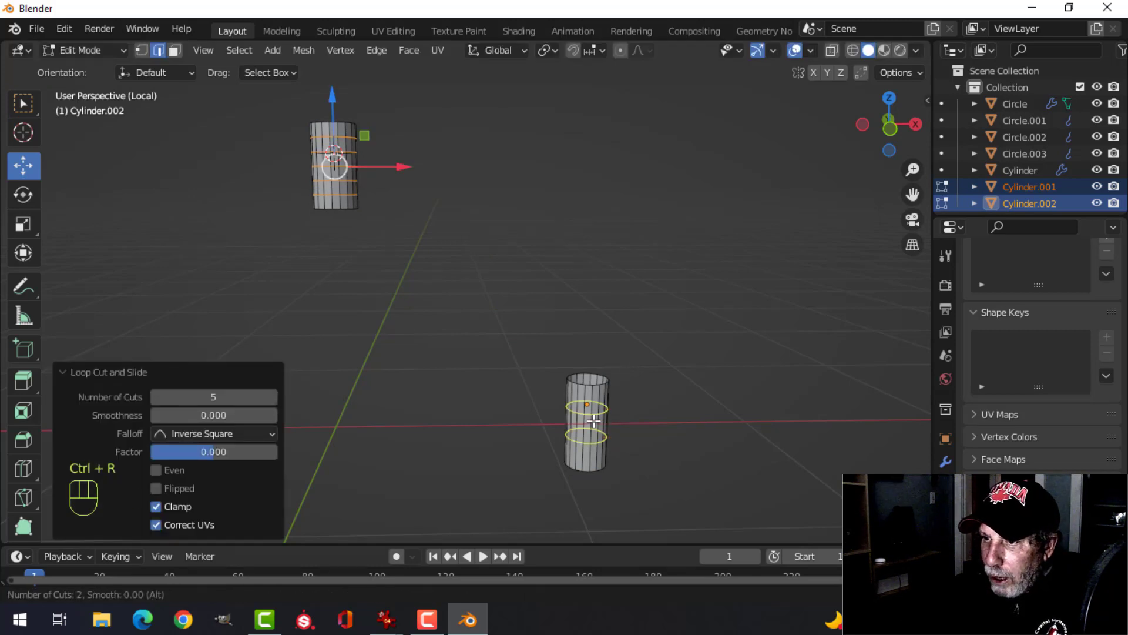
click(592, 421)
right_click(590, 423)
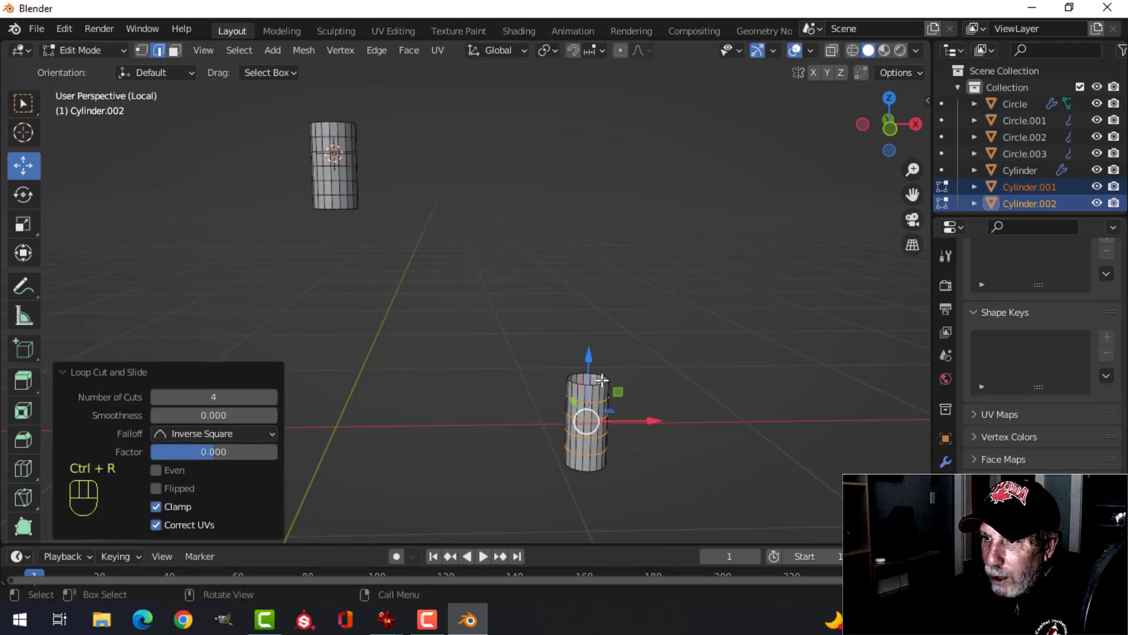
Step: Select the new horizontal edge loops on both shafts and bevel them about 0.0185 m with one segment
scroll(587, 421, up, 3)
shift+middle_drag(489, 340, 645, 442)
scroll(453, 302, up, 2)
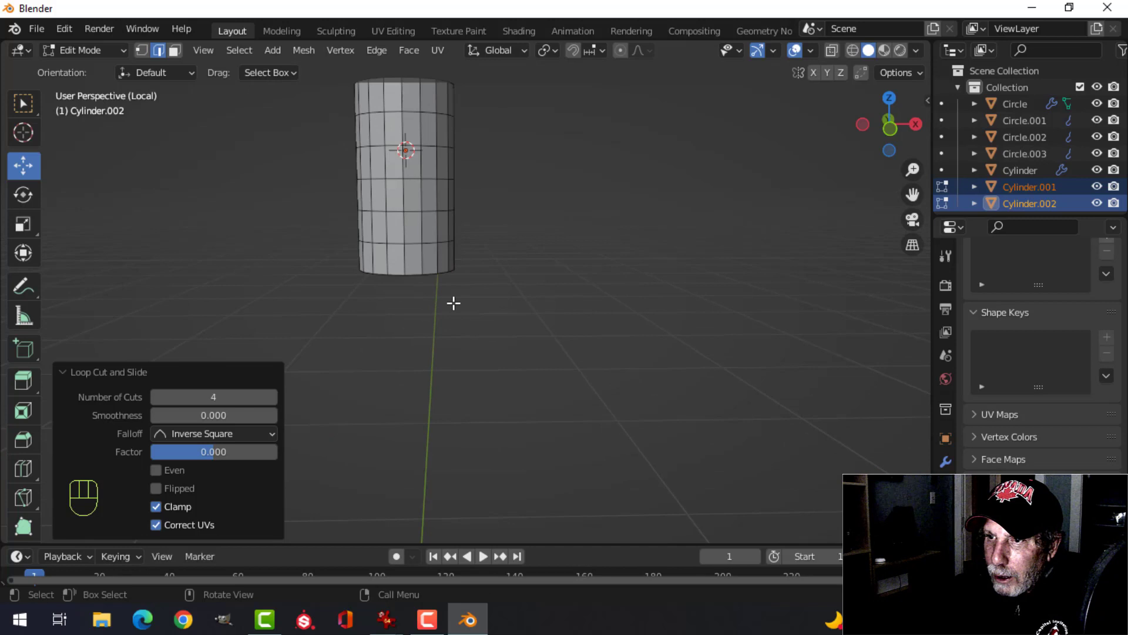
alt+shift+click(402, 228)
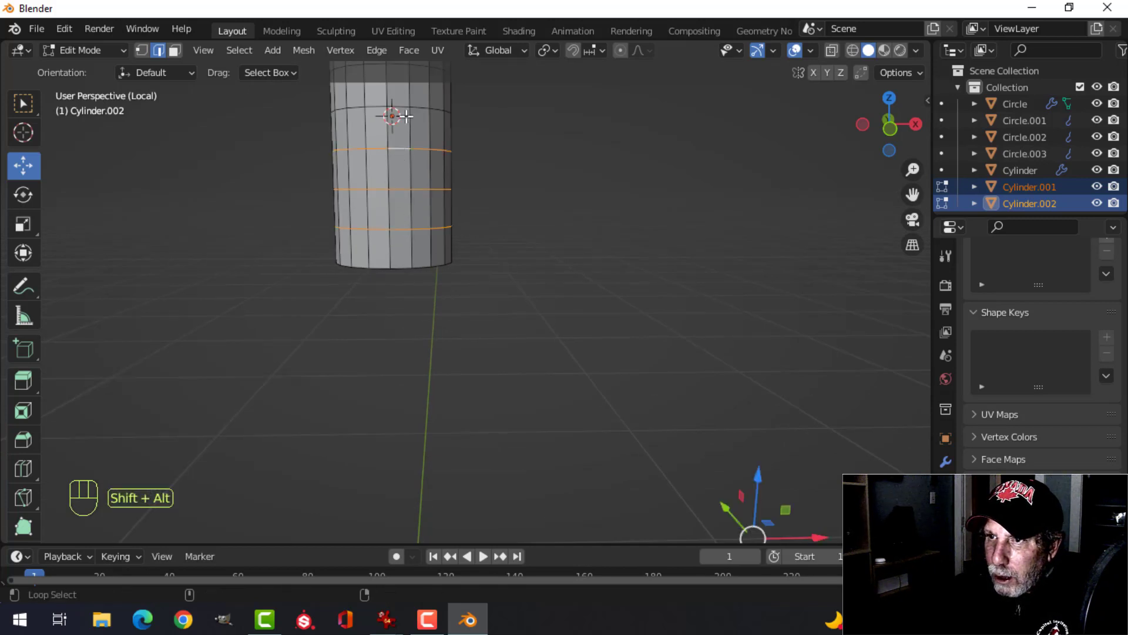
shift+middle_drag(404, 109, 463, 209)
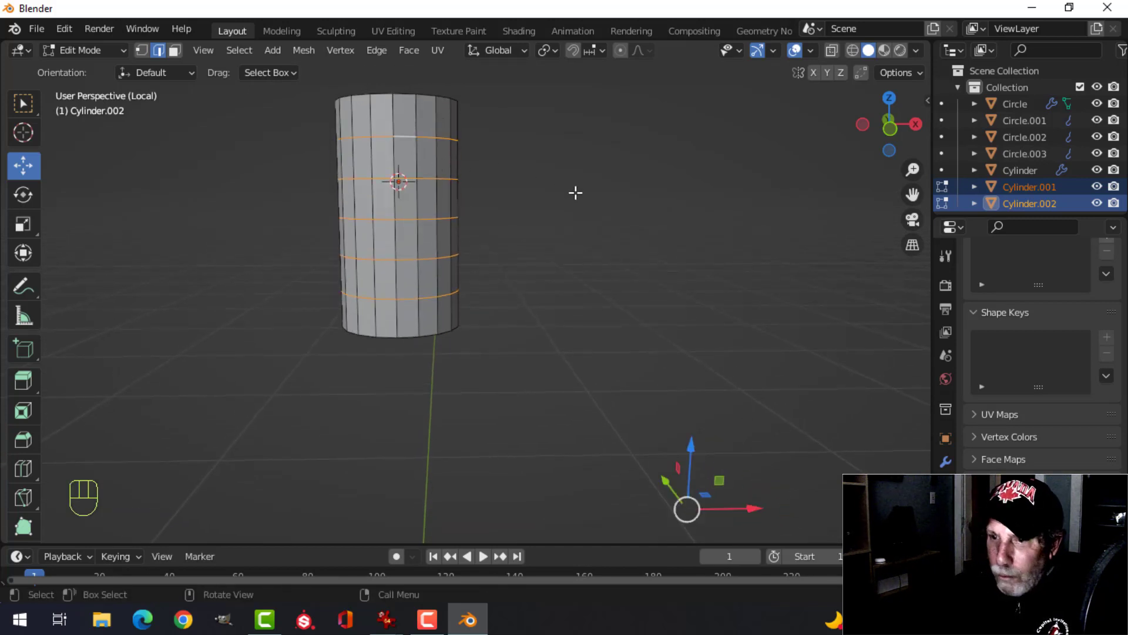
key(ctrl+b)
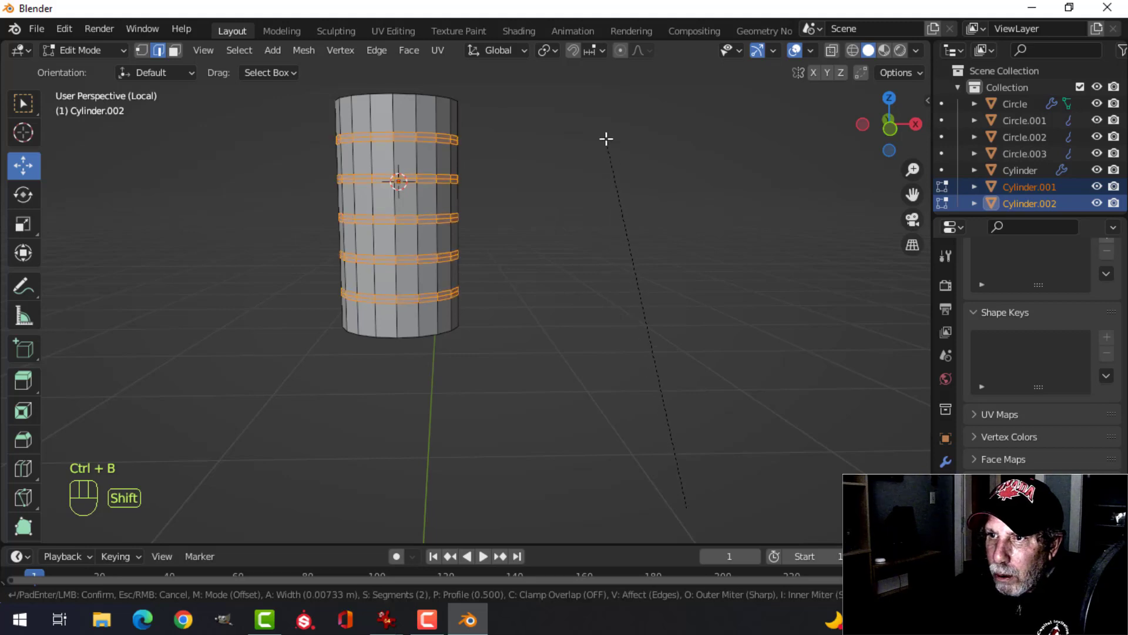
scroll(593, 104, down, 1)
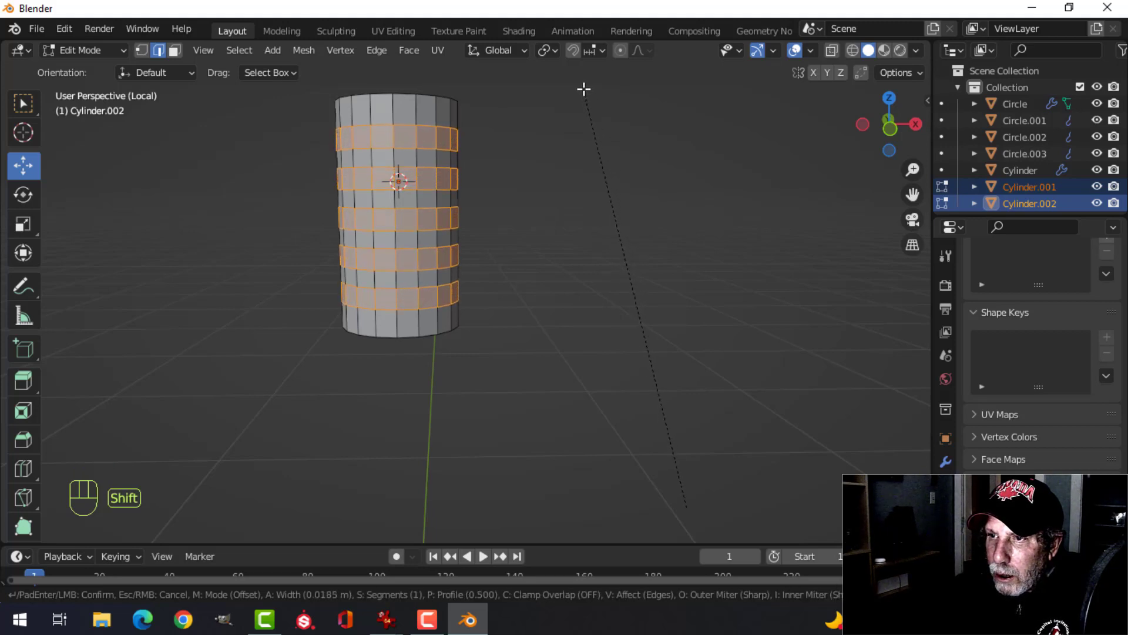
click(582, 86)
Step: Extrude the beveled bands in place and fatten them outward by 0.0195 m to form thread ridges on both shafts
key(e)
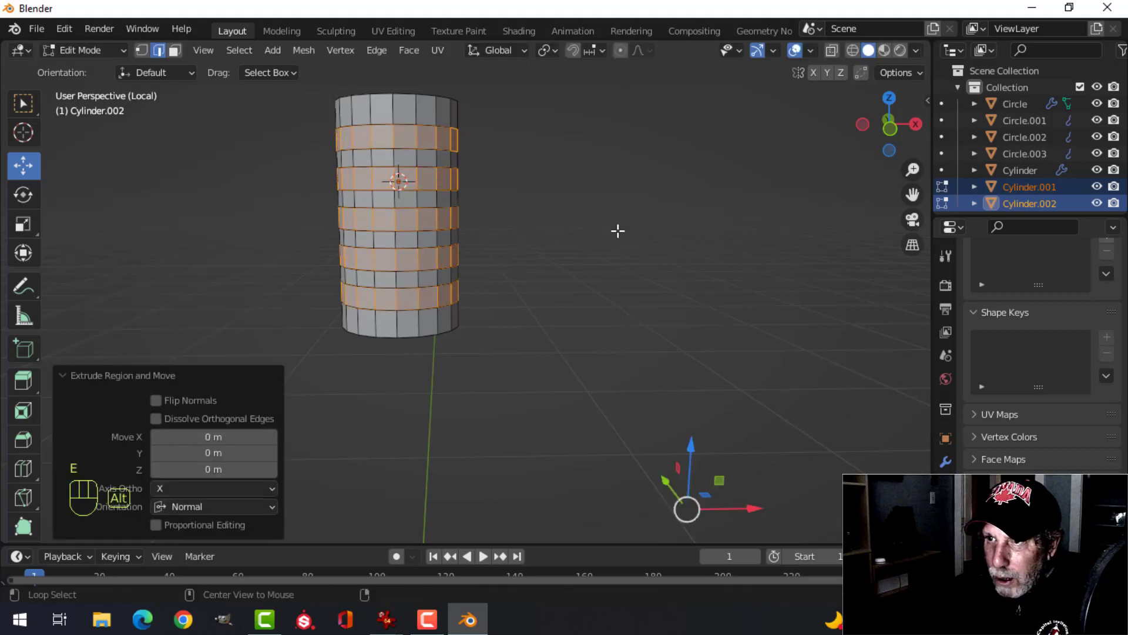
key(alt+s)
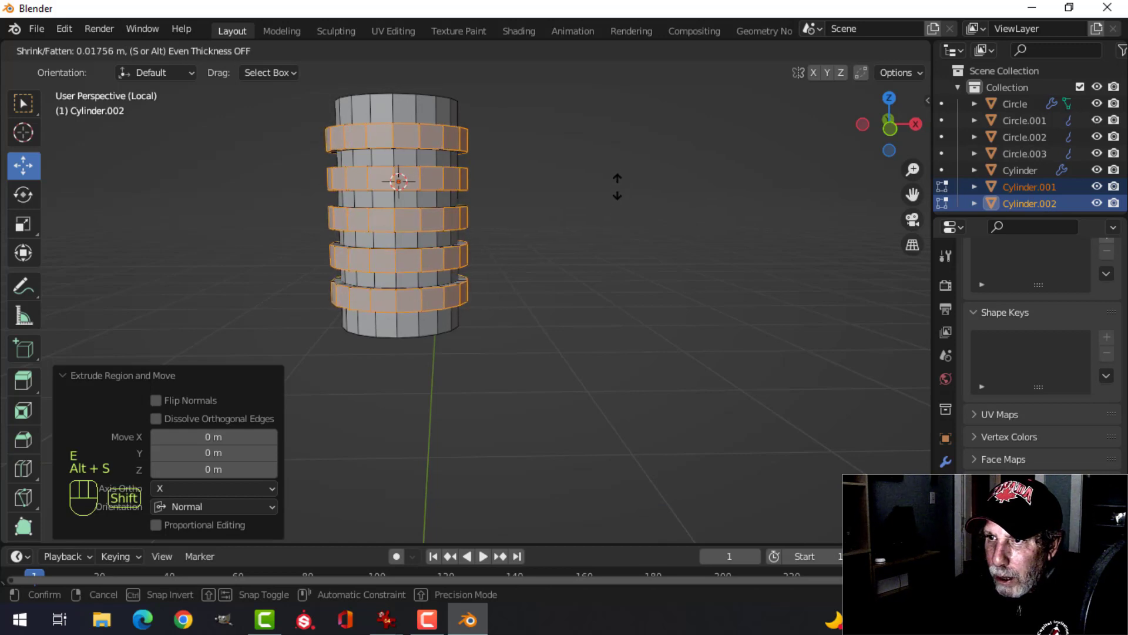
click(617, 182)
scroll(654, 310, down, 3)
shift+middle_drag(655, 309, 517, 234)
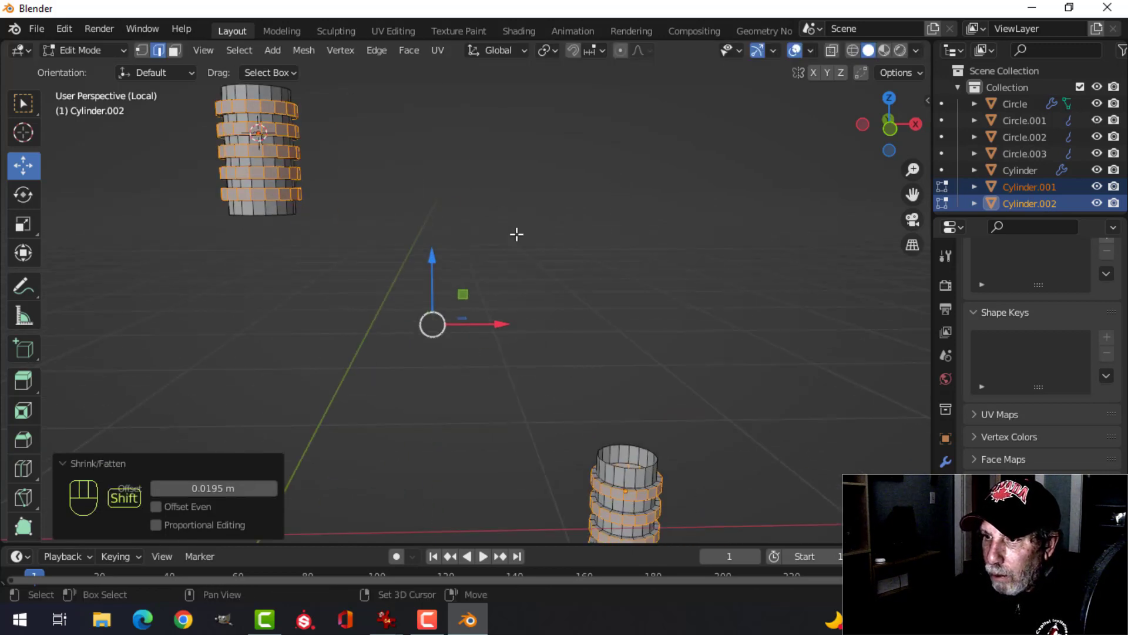
Step: Give both threaded shafts a level 1 subdivision and smooth shading in object mode, and leave local view
key(Tab)
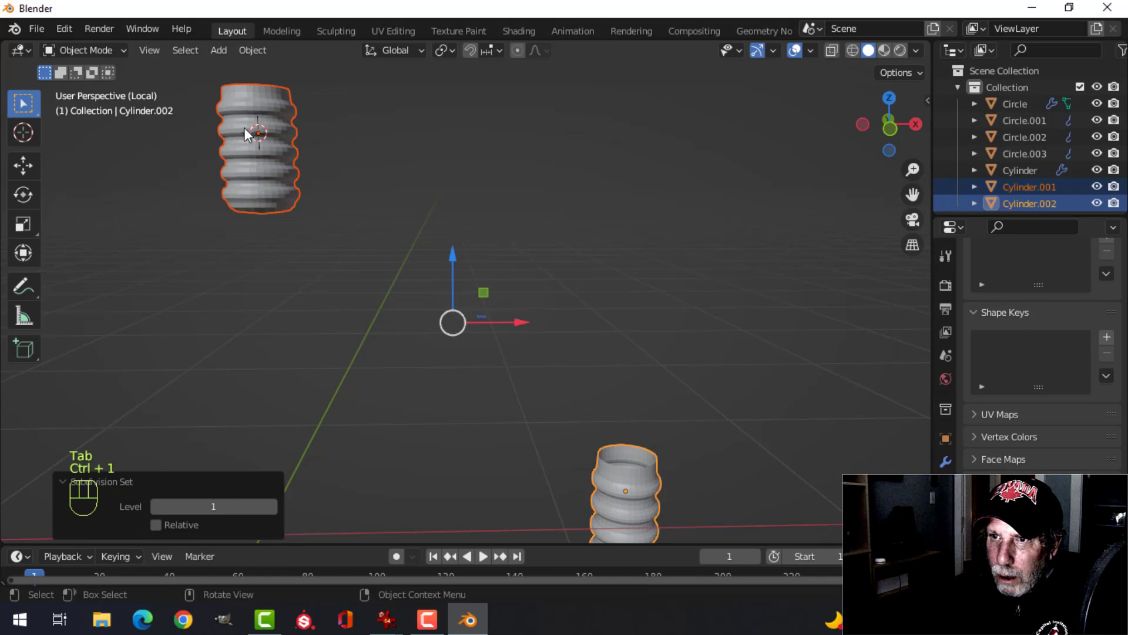
right_click(247, 134)
click(235, 125)
key(alt+a)
middle_drag(456, 199, 468, 236)
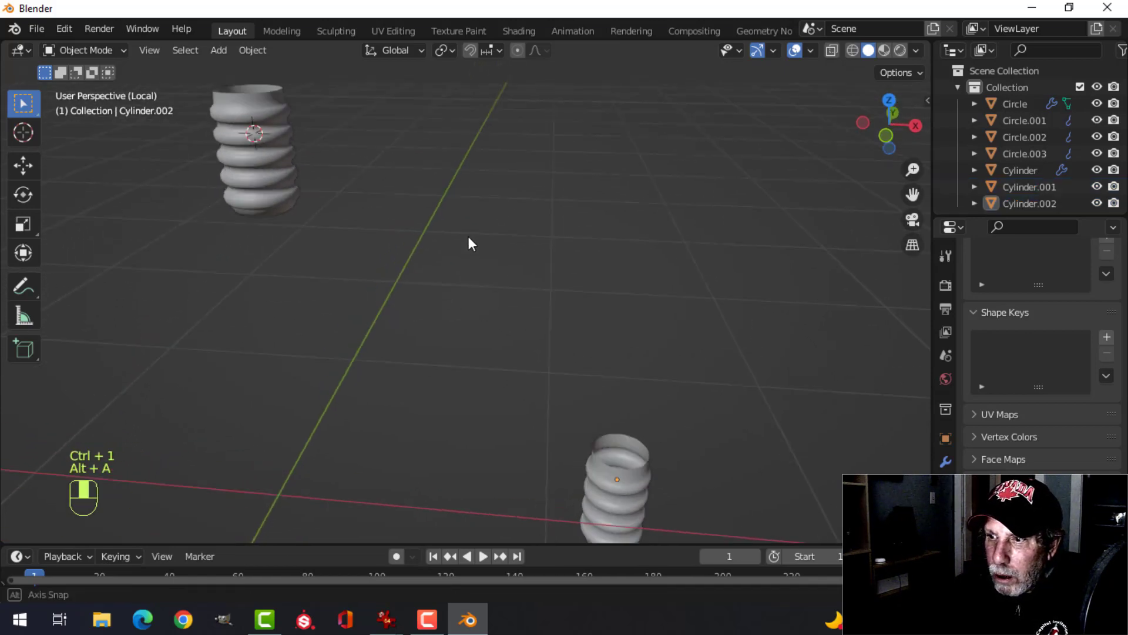
key(KP_Divide)
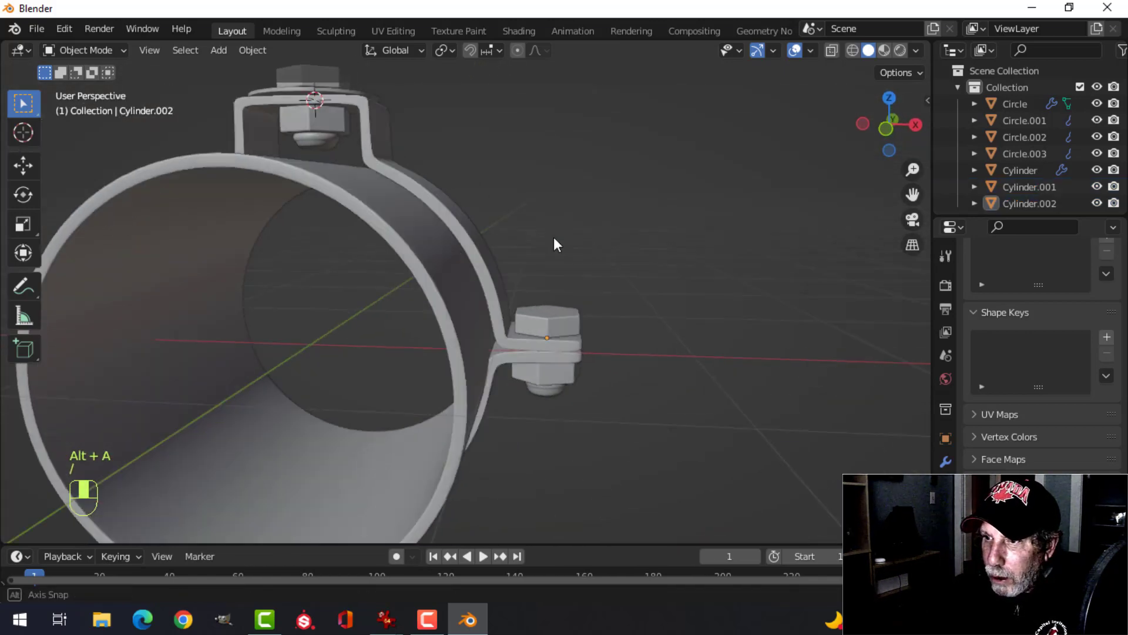
Step: Duplicate the flange bolt's shaft, head and nut -2.521 m along X onto the opposite flange and rotate the copies around Z
mouse_move(553, 237)
middle_down()
mouse_move(521, 206)
mouse_move(561, 226)
middle_up()
scroll(668, 287, up, 3)
shift+middle_drag(691, 332, 407, 206)
shift+click(423, 352)
scroll(411, 362, down, 5)
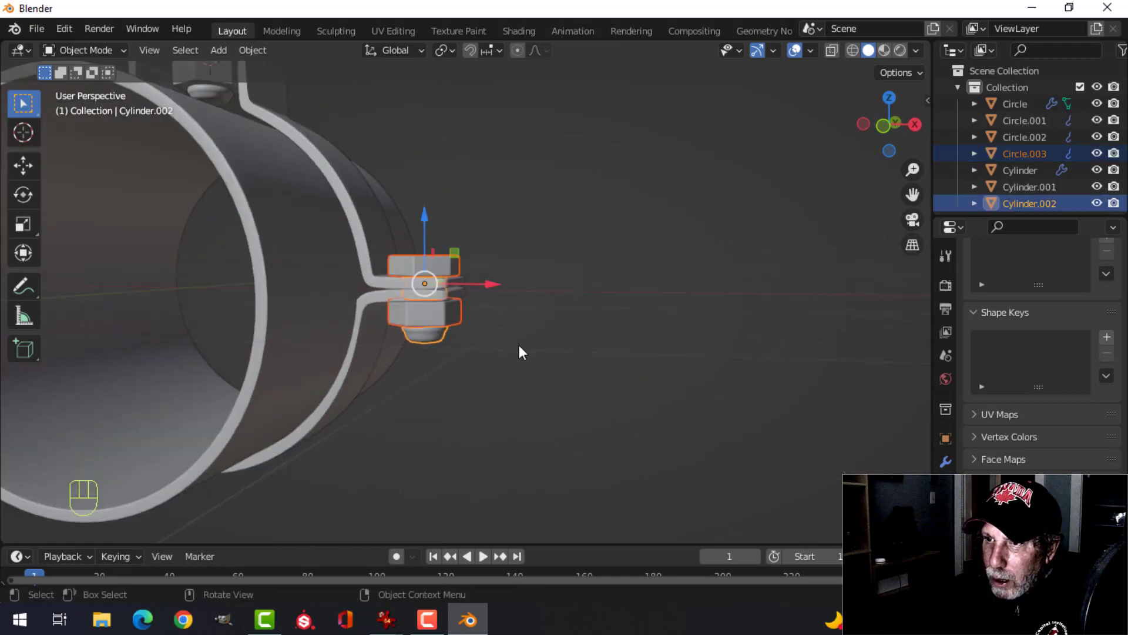
middle_drag(519, 344, 604, 389)
key(KP_1)
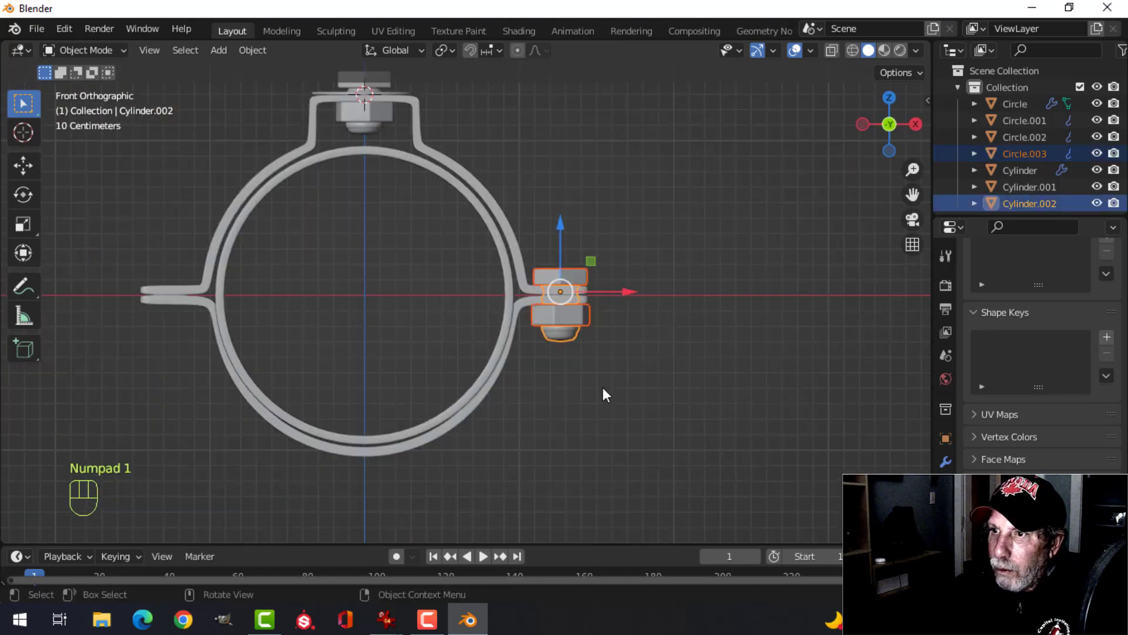
key(shift+d)
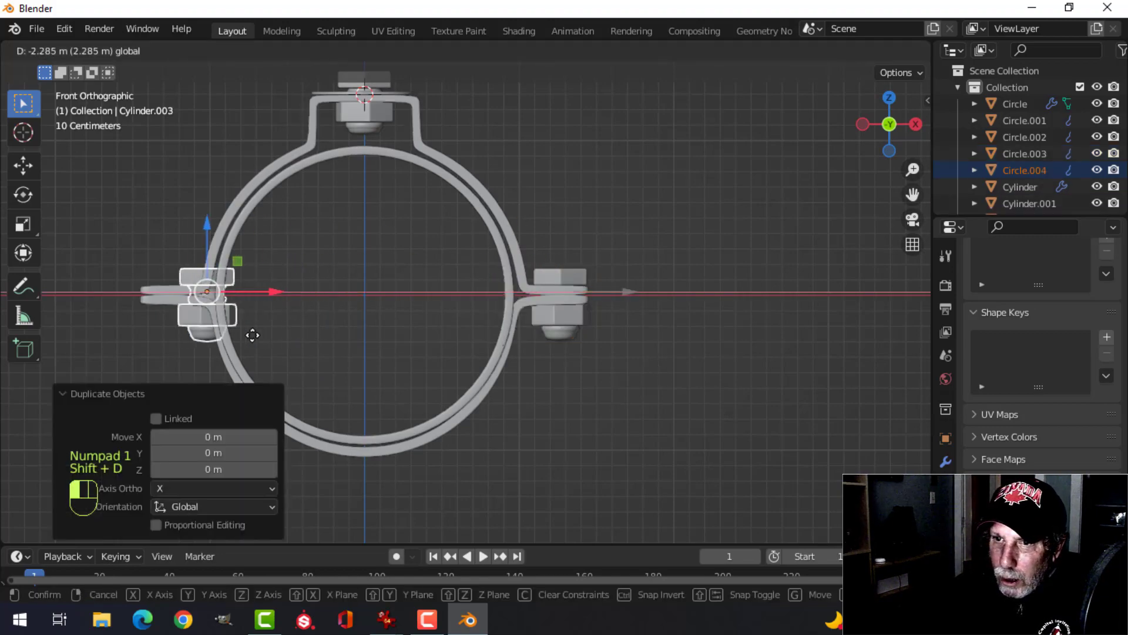
click(230, 335)
key(r)
key(z)
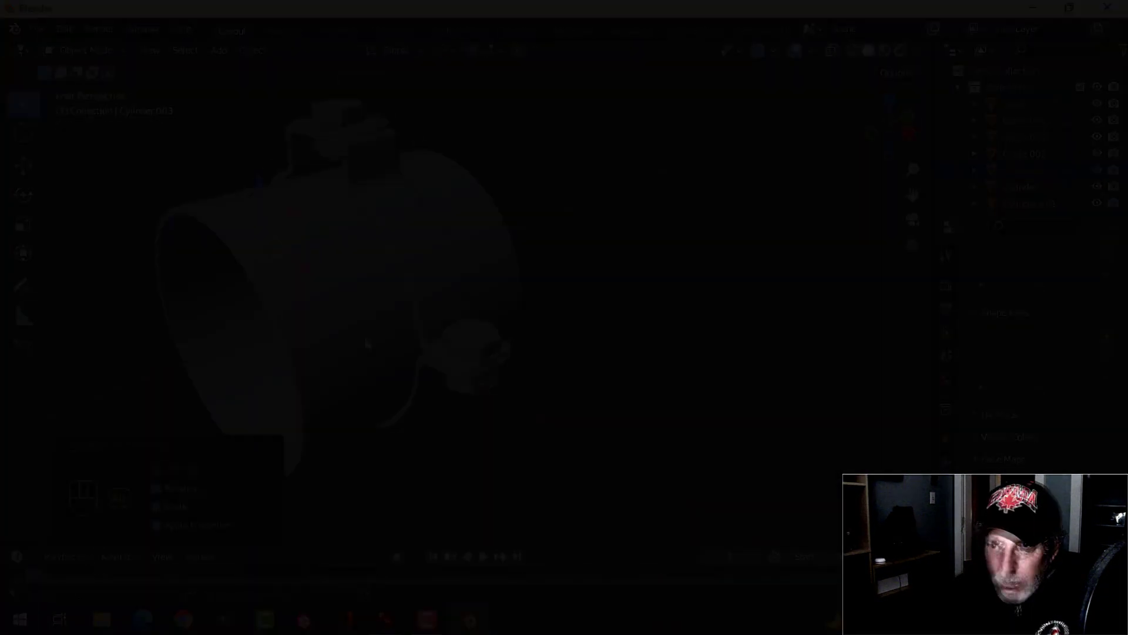
key(alt+a)
Step: Recalculate the normals of all clamp, pipe and bolt meshes, and return to object mode with nothing selected
key(a)
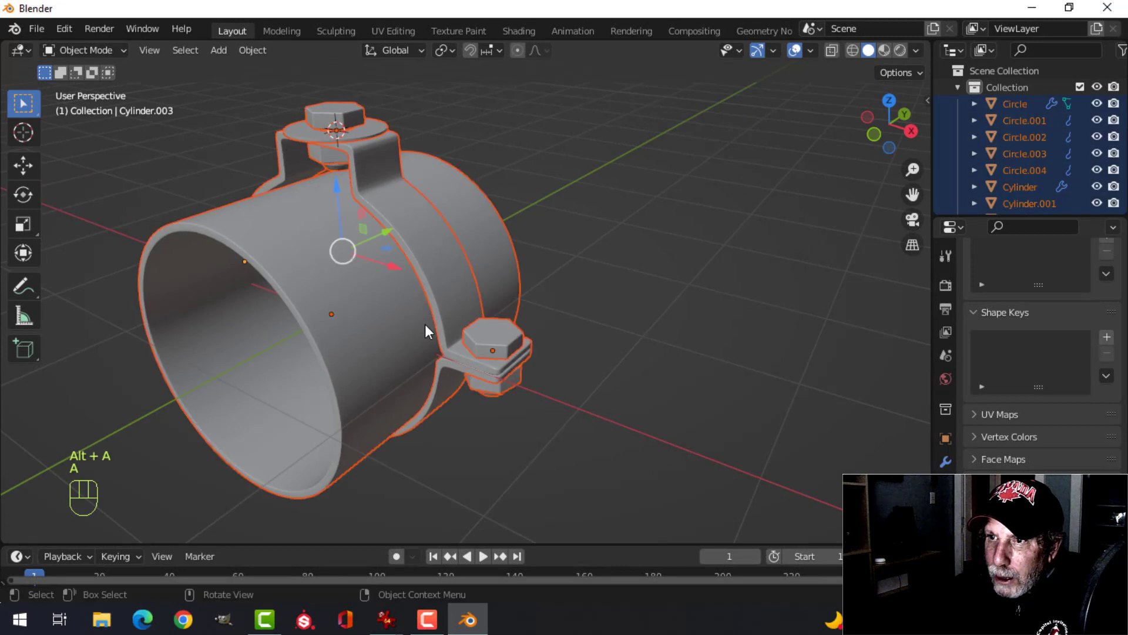
key(Tab)
key(a)
key(alt+n)
click(425, 323)
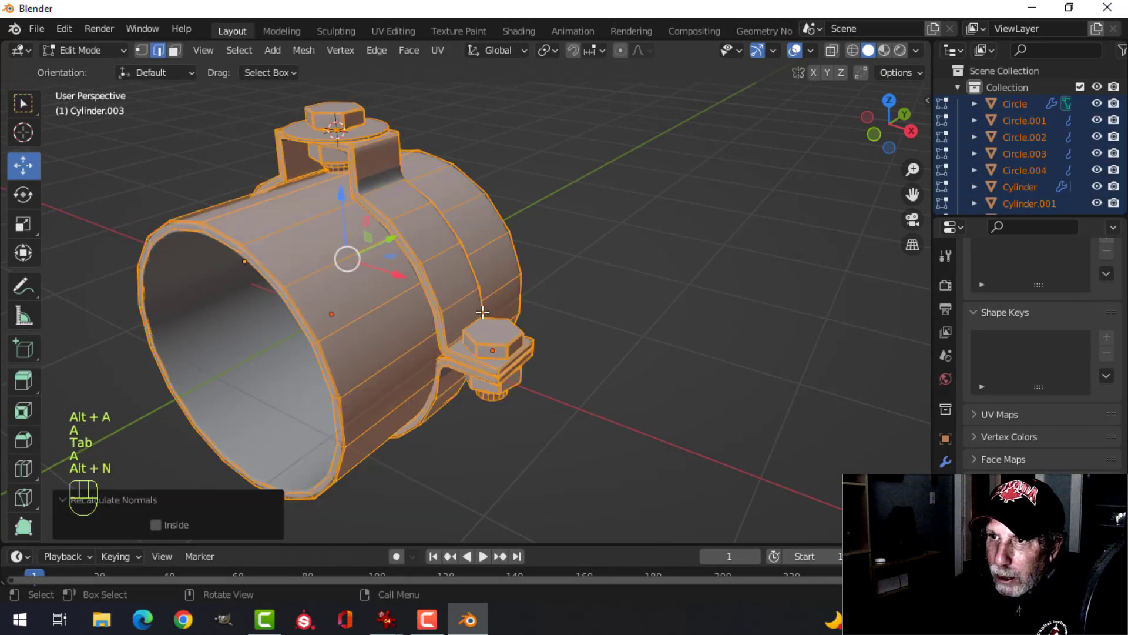
key(Tab)
key(alt+a)
Step: Enable viewport shadow and cavity of type Both, with world ridge 1.659 and valley 1.886, screen ridge 1.400 and valley 1.483
click(917, 50)
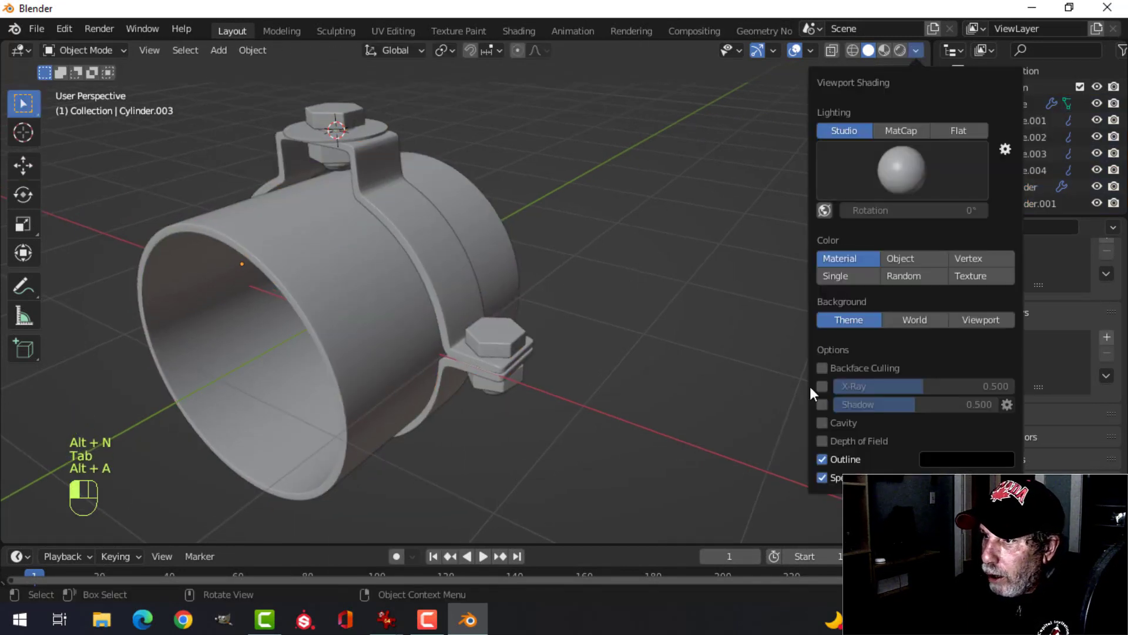
click(821, 422)
click(823, 405)
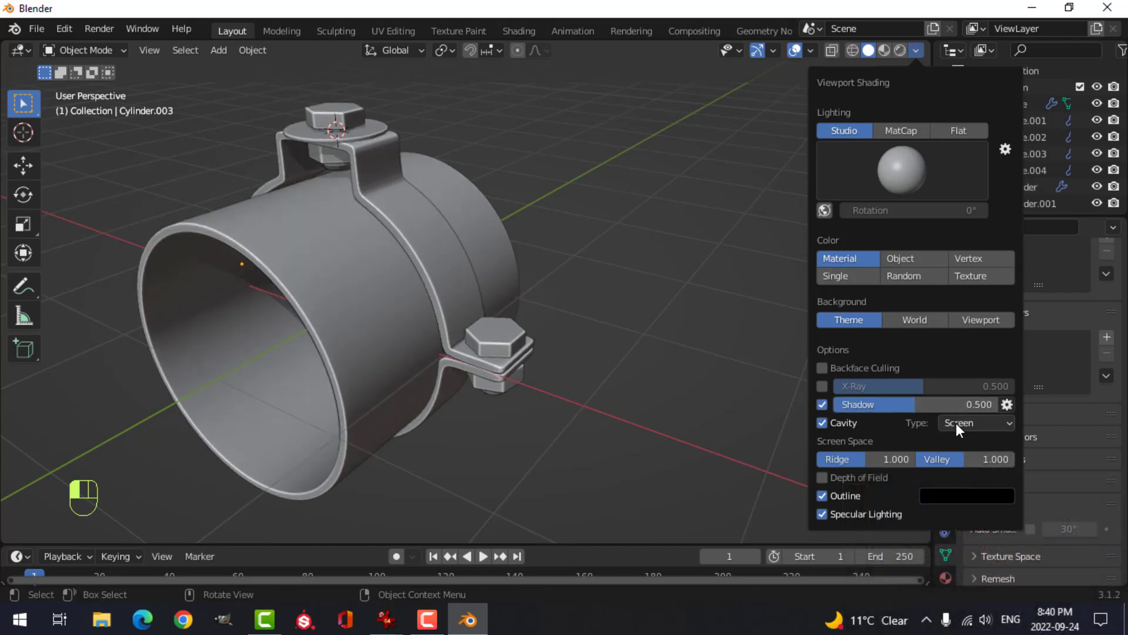
click(957, 423)
click(927, 477)
drag(853, 458, 881, 458)
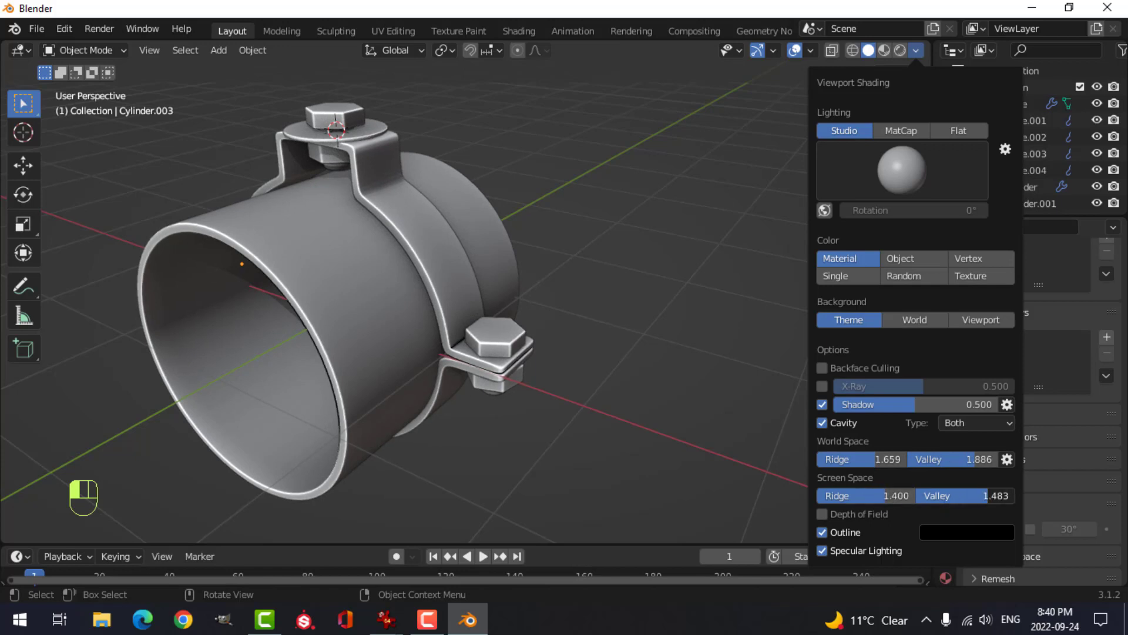
Step: Switch the viewport lighting to MatCap with the blue-grey metallic sphere that has warm highlights, and save the file
click(900, 131)
click(903, 169)
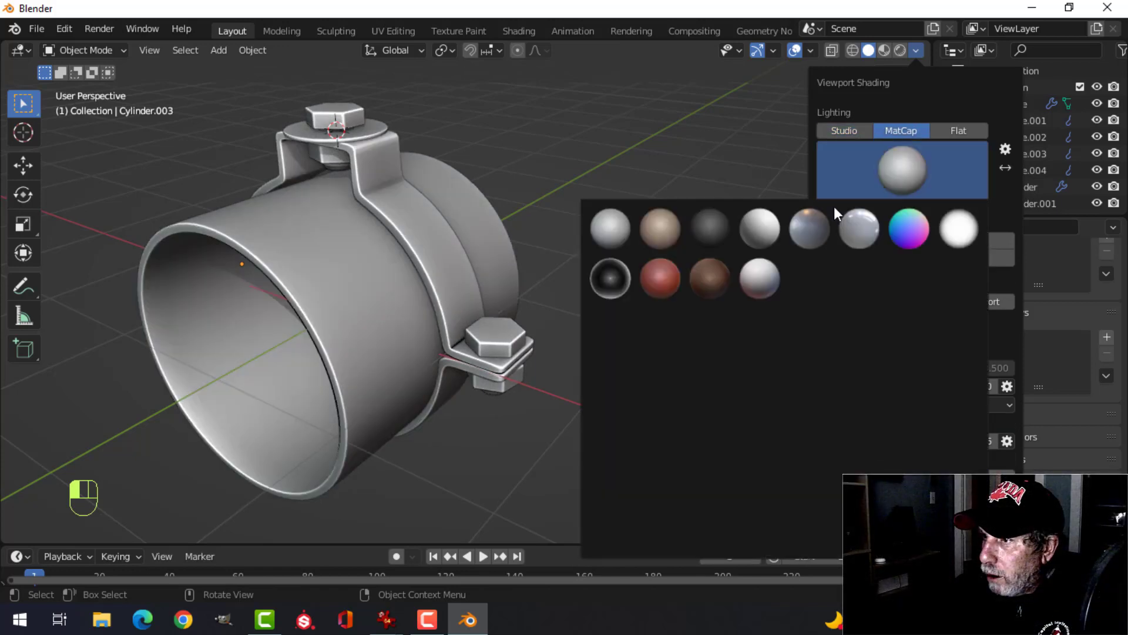
click(714, 225)
mouse_move(713, 226)
middle_down()
mouse_move(503, 250)
mouse_move(617, 222)
mouse_move(650, 227)
mouse_move(608, 238)
mouse_move(581, 211)
mouse_move(521, 252)
mouse_move(425, 357)
mouse_move(410, 322)
middle_up()
key(ctrl+s)
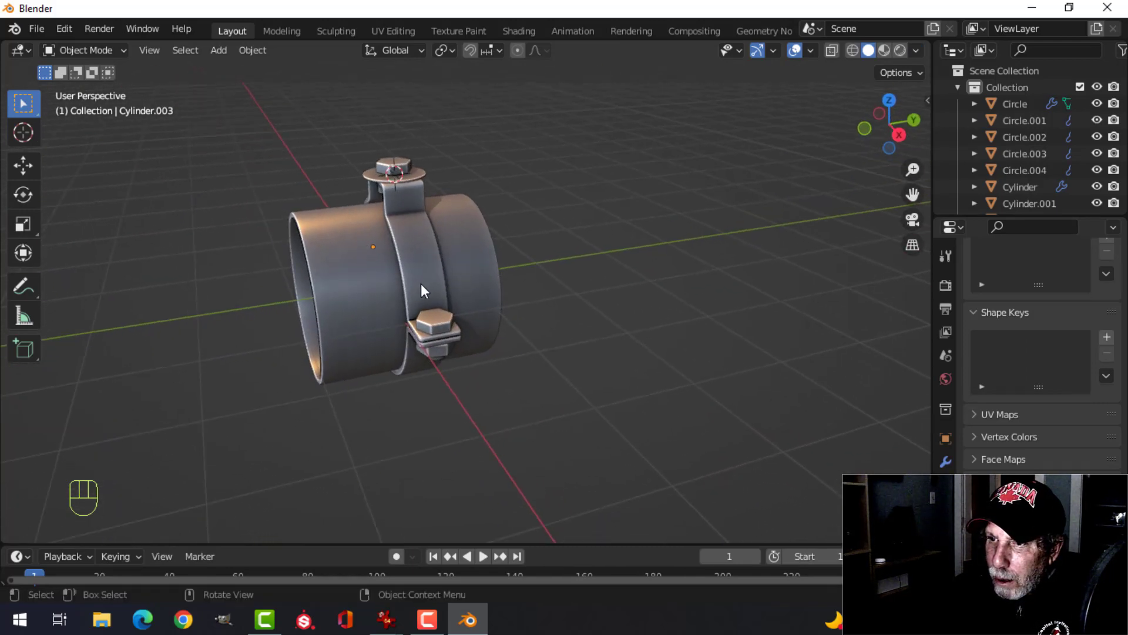
Step: Lengthen the pipe by moving its +Y end ring outward along Y, finishing with an extra 0.38069 m shift
middle_drag(421, 283, 322, 308)
middle_drag(542, 287, 501, 313)
key(KP_1)
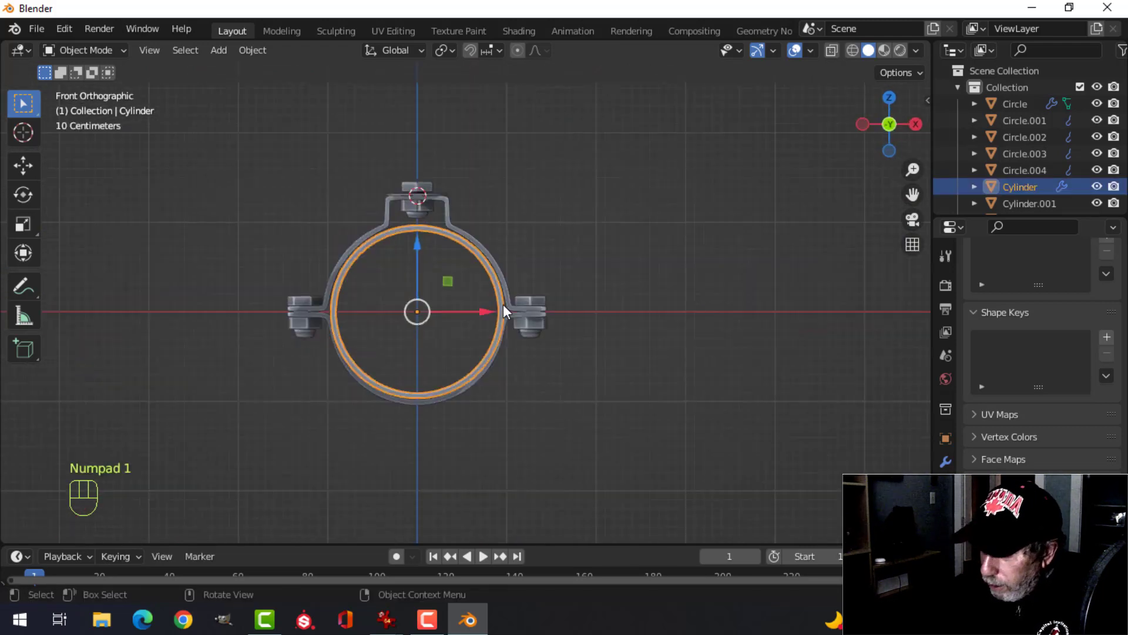
key(KP_3)
key(Tab)
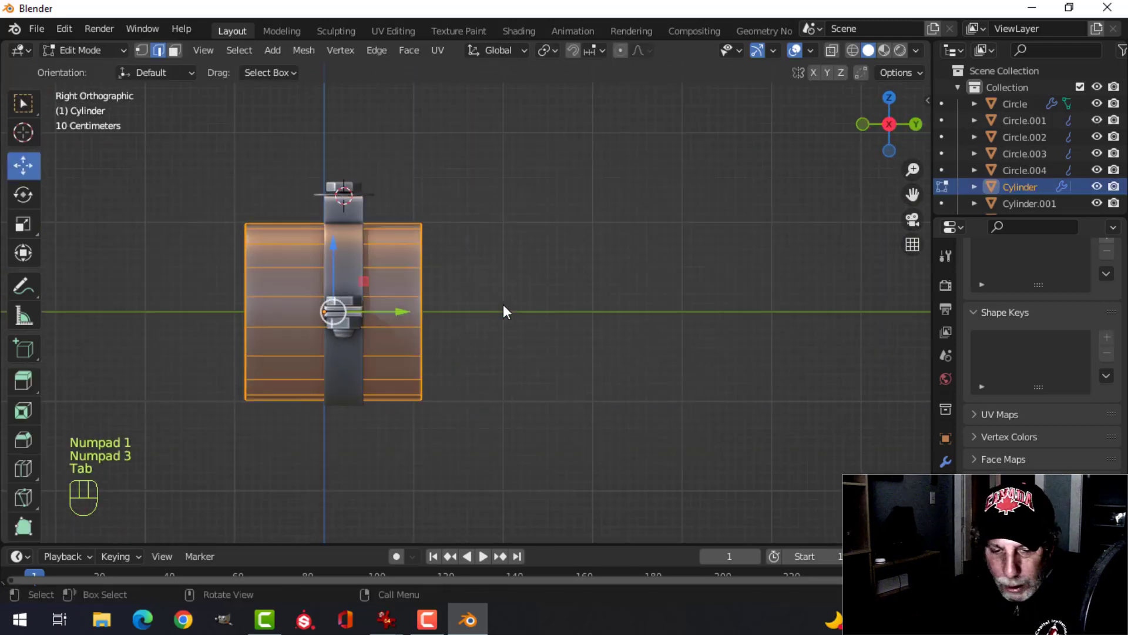
key(alt+a)
key(alt+z)
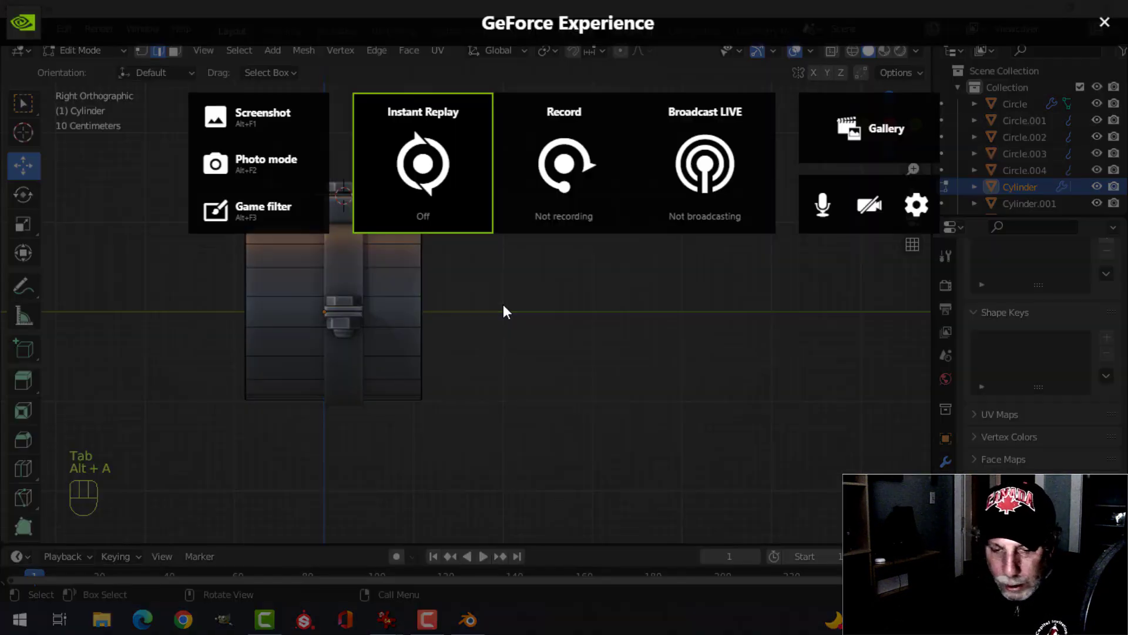
key(alt+z)
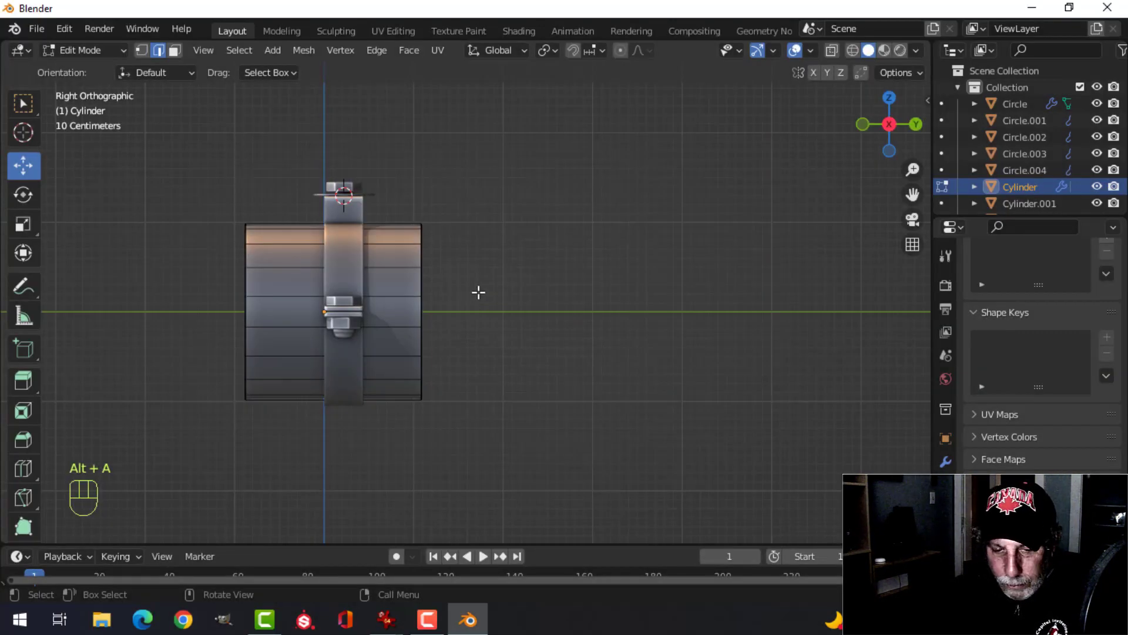
key(z)
click(427, 294)
drag(418, 274, 524, 380)
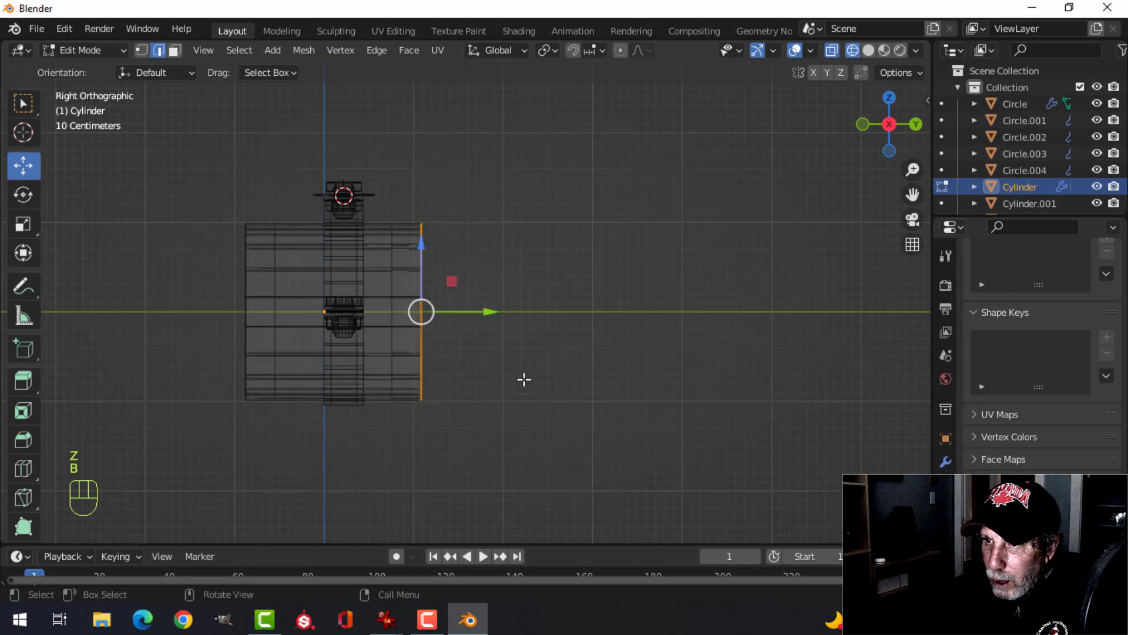
drag(487, 312, 846, 322)
scroll(819, 330, down, 2)
middle_drag(801, 335, 748, 327)
drag(758, 311, 786, 326)
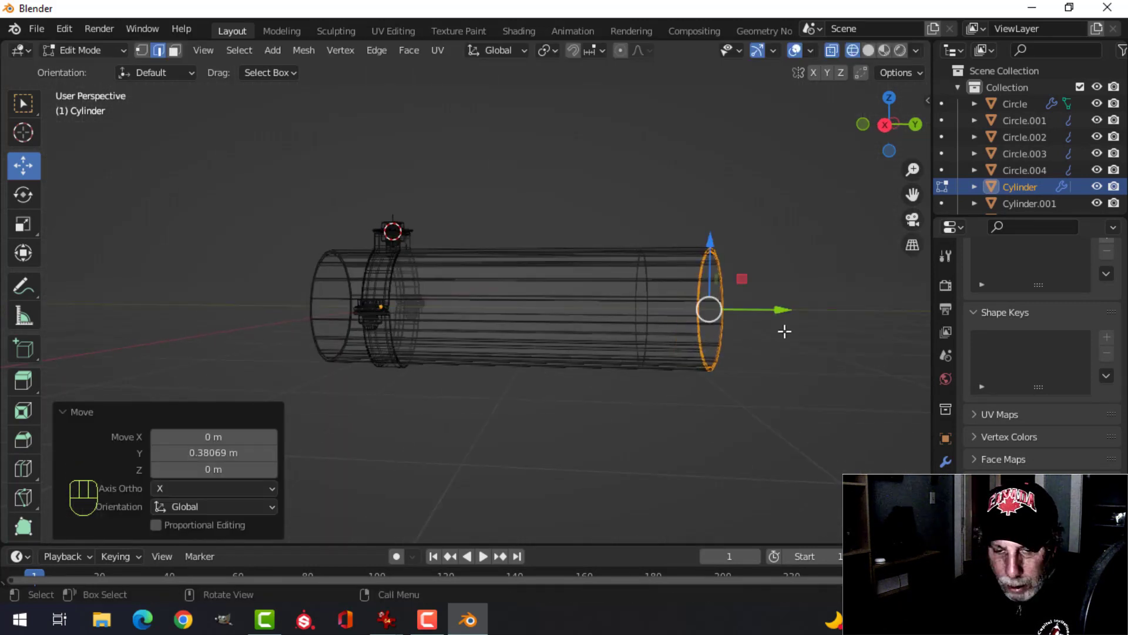
Step: Switch the viewport back to solid shading and return to object mode with nothing selected
key(z)
click(900, 343)
key(Tab)
scroll(413, 297, down, 4)
key(alt+a)
middle_drag(413, 296, 509, 305)
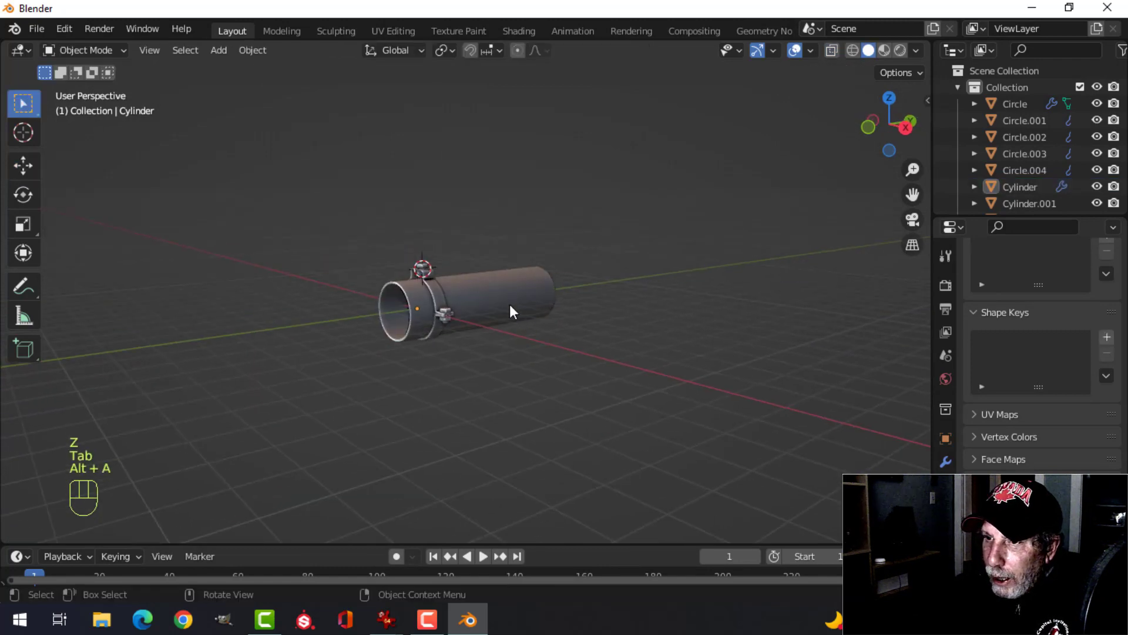
Step: Hide the pipe and turn on the Statistics overlay with all the clamp parts selected
scroll(517, 297, up, 5)
middle_drag(545, 264, 411, 343)
scroll(524, 347, up, 2)
scroll(517, 355, down, 3)
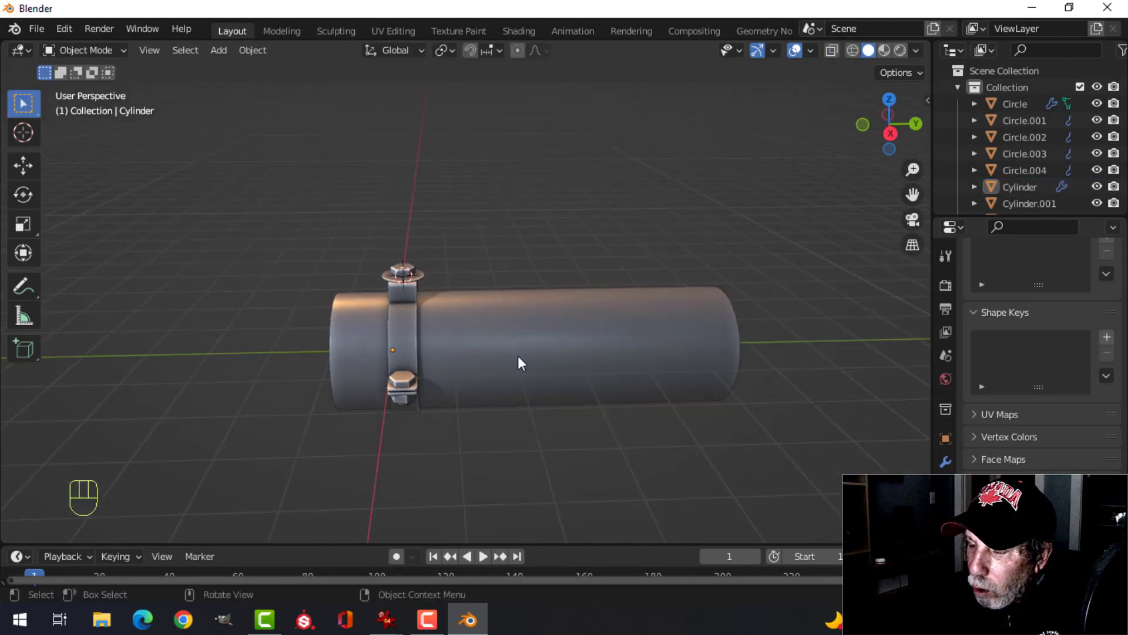
shift+middle_drag(542, 331, 376, 312)
shift+middle_drag(376, 311, 436, 295)
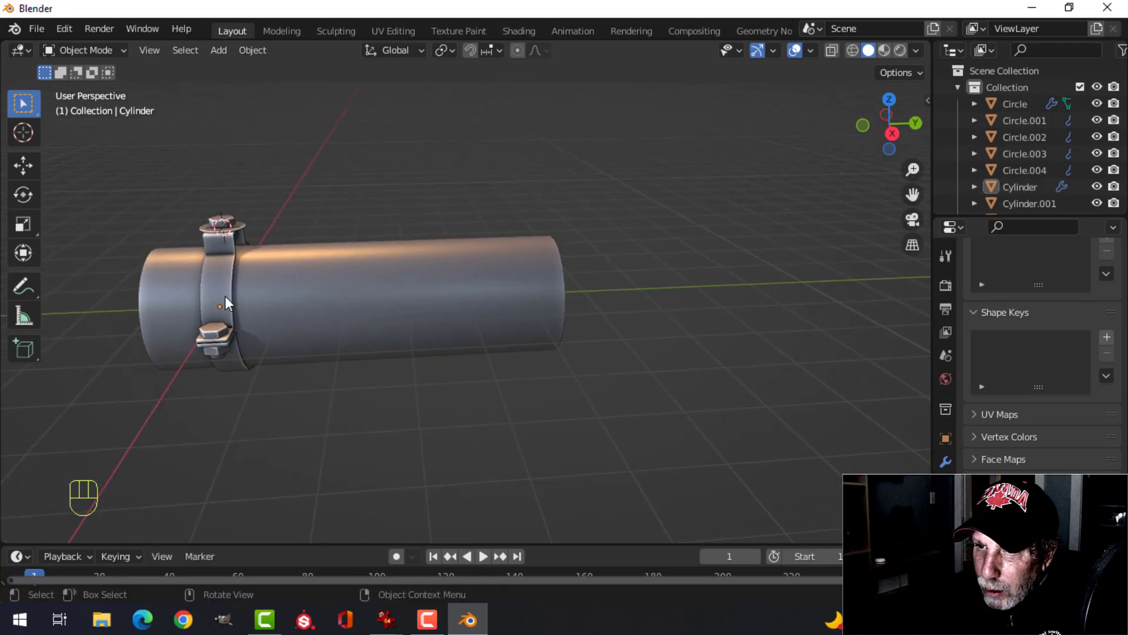
key(h)
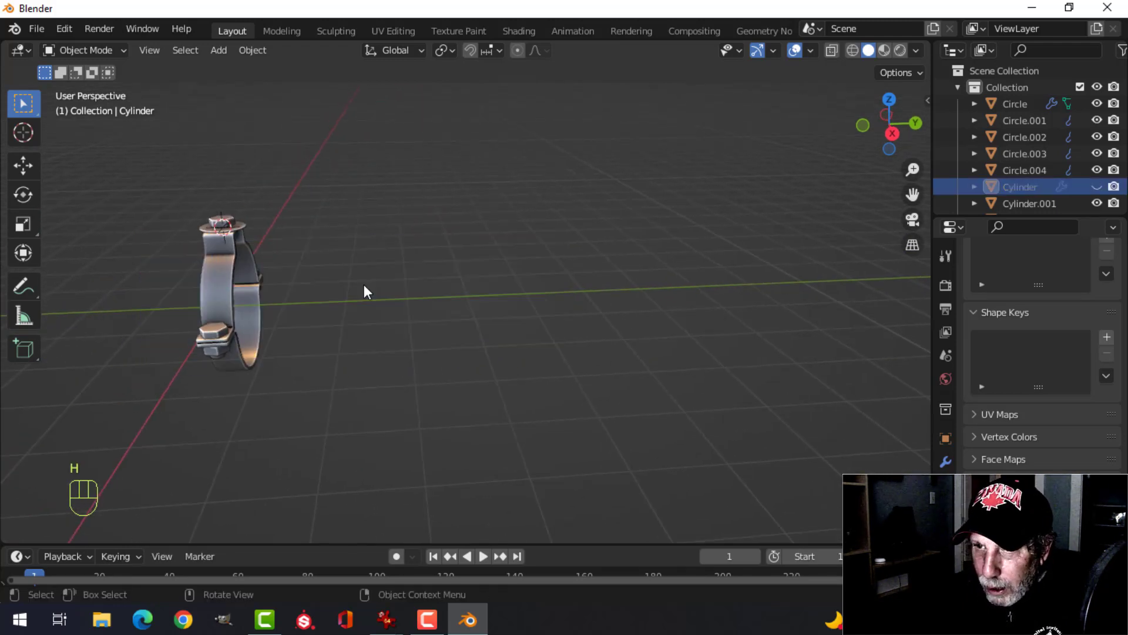
middle_drag(344, 285, 450, 251)
key(a)
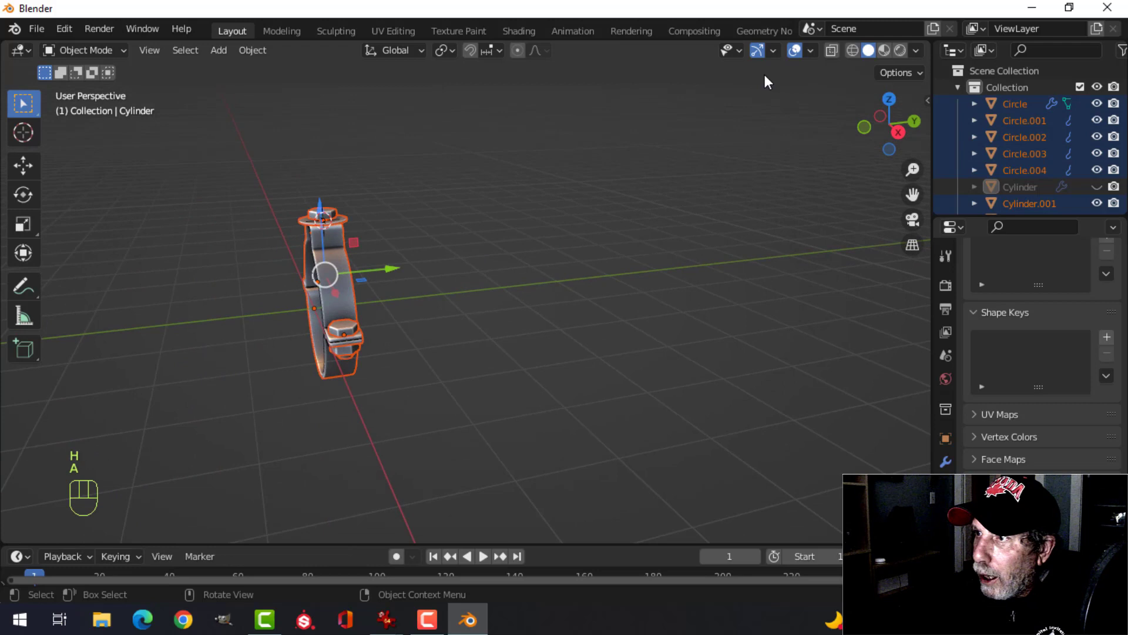
click(811, 51)
click(743, 183)
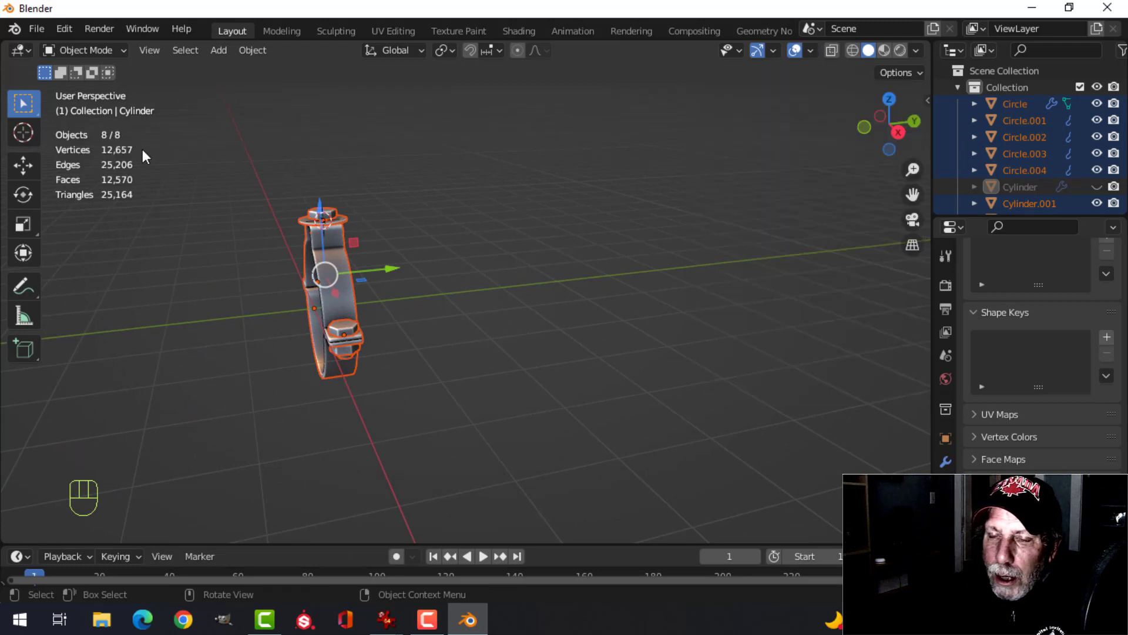
Step: Examine the clamp parts from several angles and read their vertex, face and triangle statistics
scroll(144, 184, up, 2)
shift+middle_drag(143, 183, 246, 201)
middle_drag(247, 201, 352, 211)
scroll(557, 217, down, 1)
middle_drag(557, 217, 450, 210)
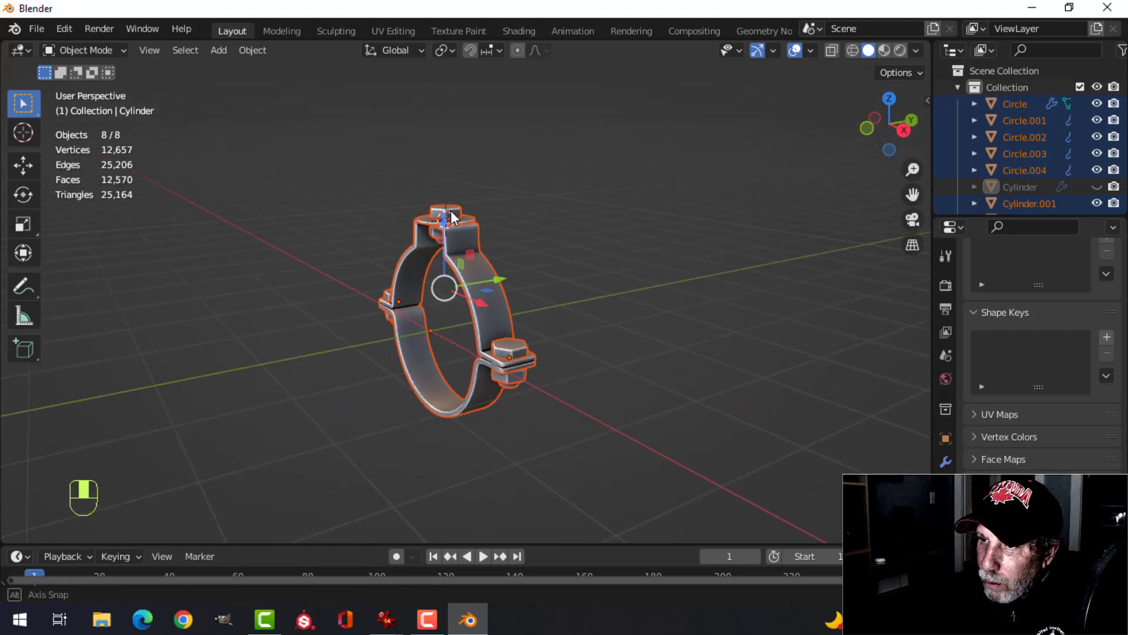
key(alt+a)
scroll(555, 238, up, 2)
middle_drag(581, 239, 503, 255)
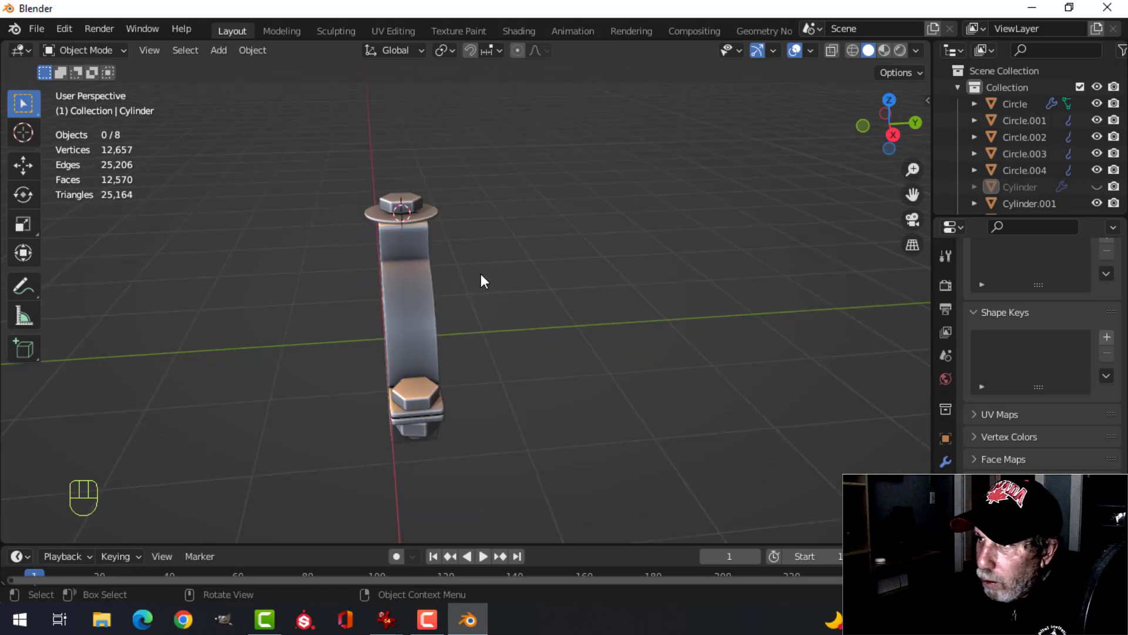
key(a)
middle_drag(481, 273, 618, 258)
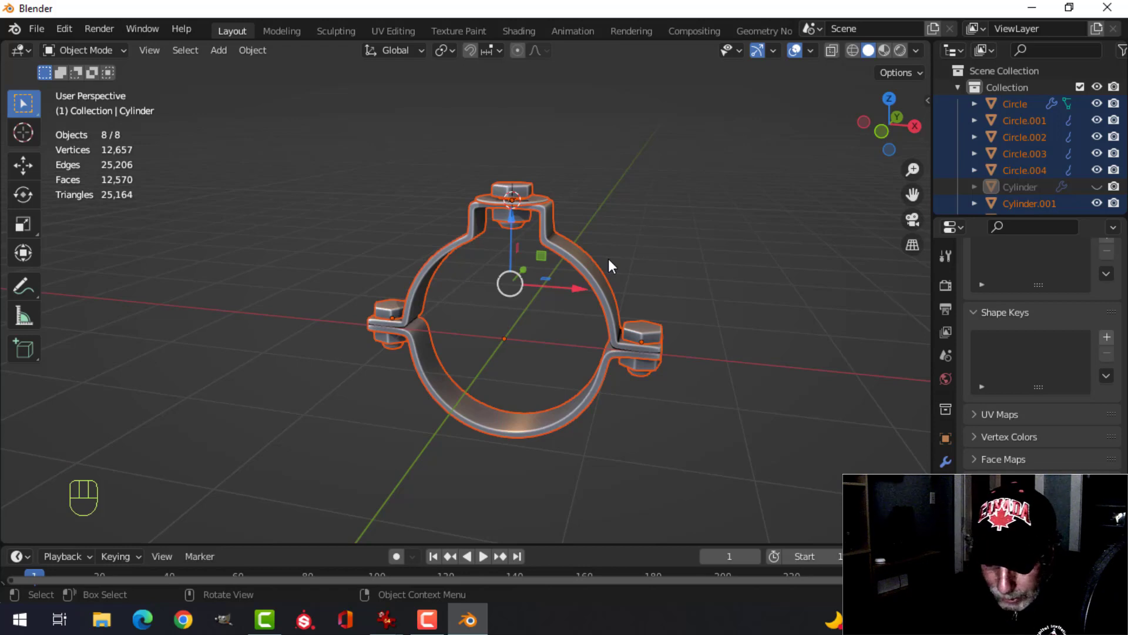
Step: Unhide the pipe, raise the whole assembly 1.0566 m along Z onto the ground plane, and reset the 3D cursor to the world origin
key(alt+h)
key(alt+a)
key(a)
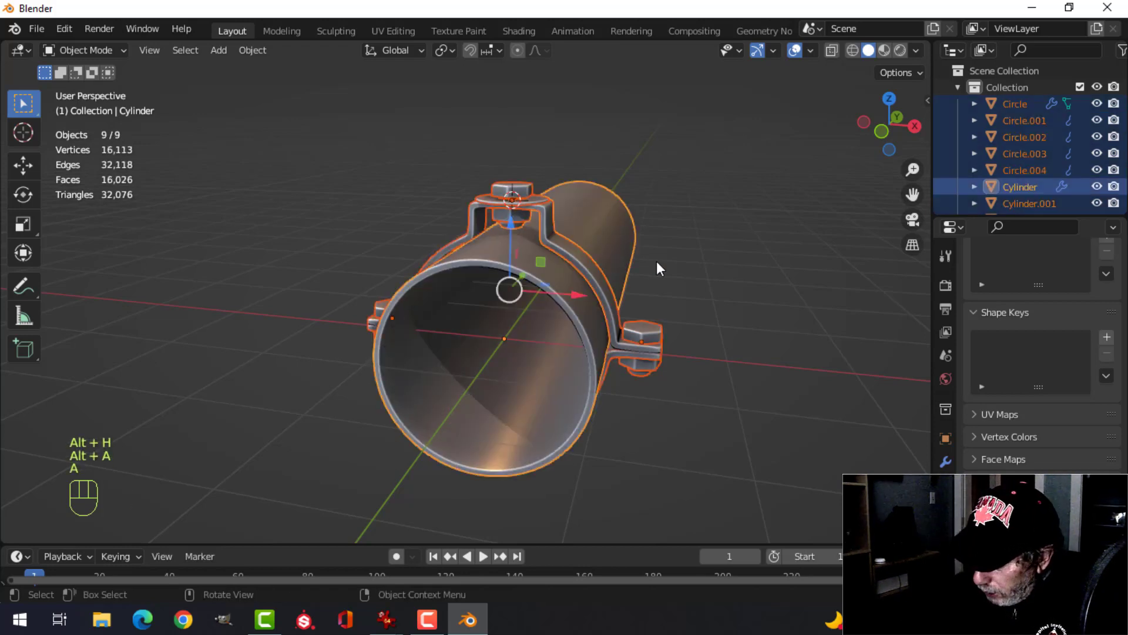
key(KP_1)
drag(523, 200, 522, 102)
key(shift+c)
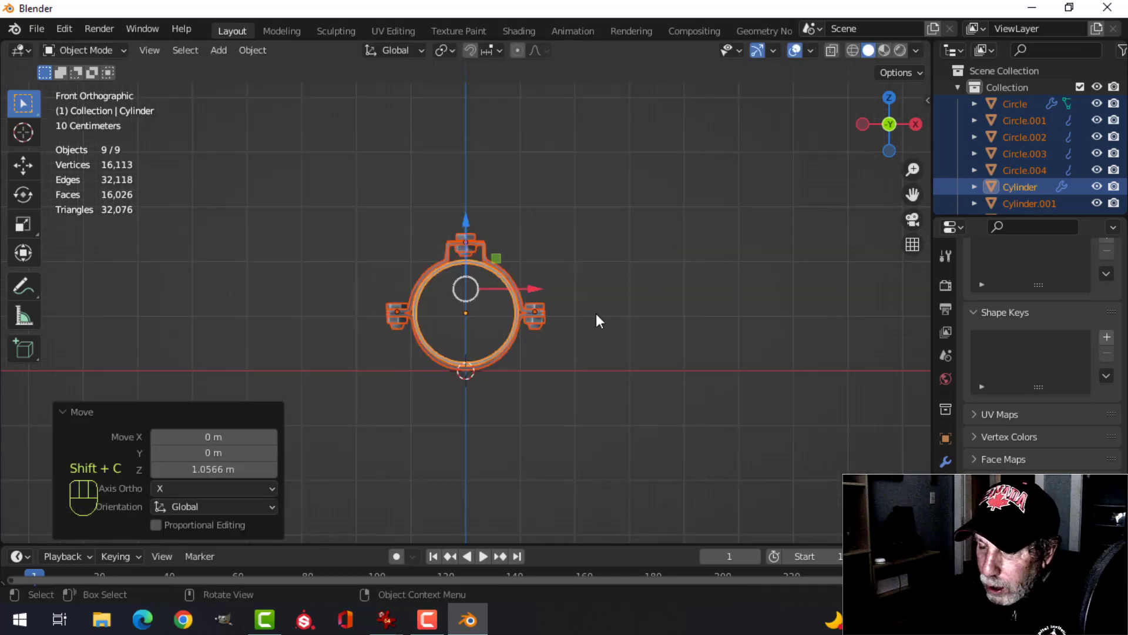
key(alt+a)
scroll(596, 314, up, 3)
shift+middle_drag(635, 302, 652, 271)
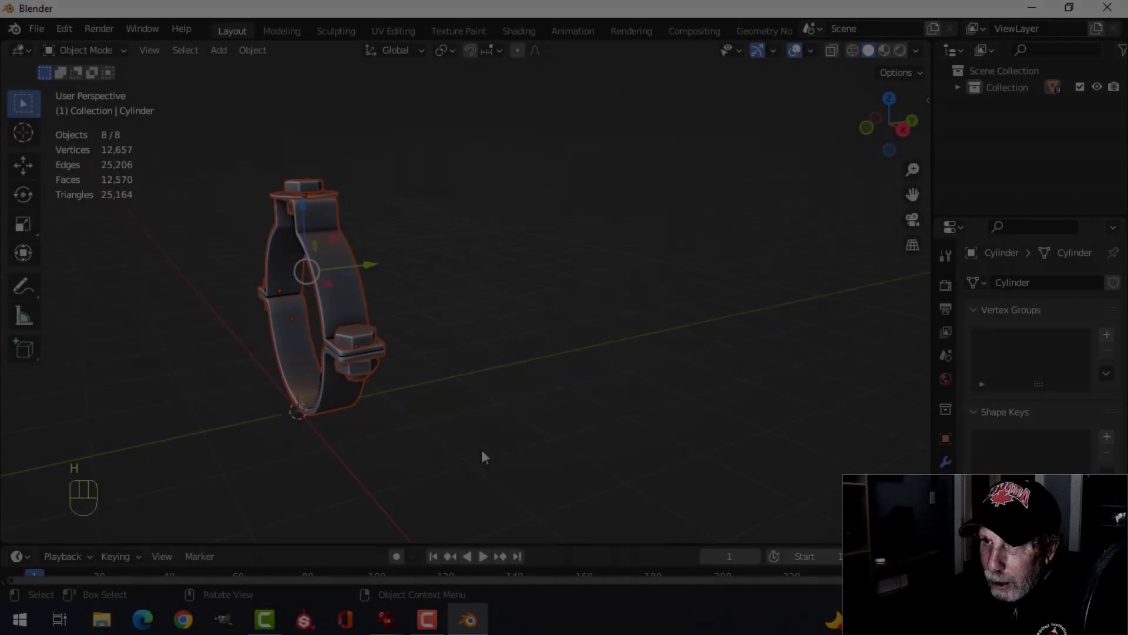
Step: Move all the clamp parts, without the pipe, into a new collection named clamp and unhide the pipe
middle_drag(482, 452, 679, 331)
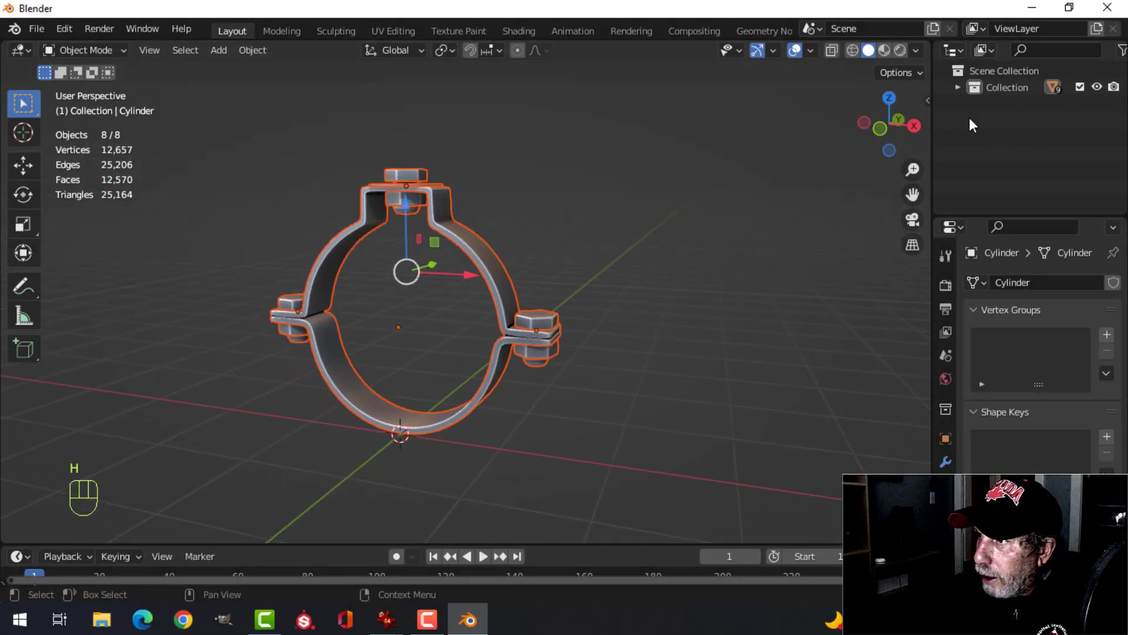
key(m)
click(683, 291)
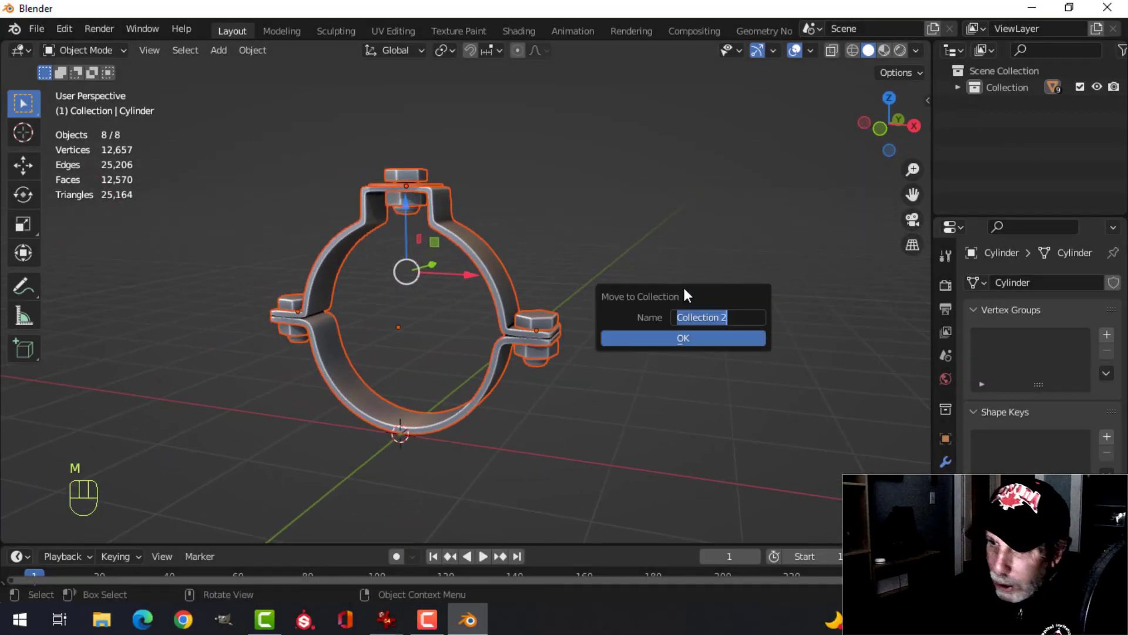
text(p)
key(BackSpace)
text(clamp)
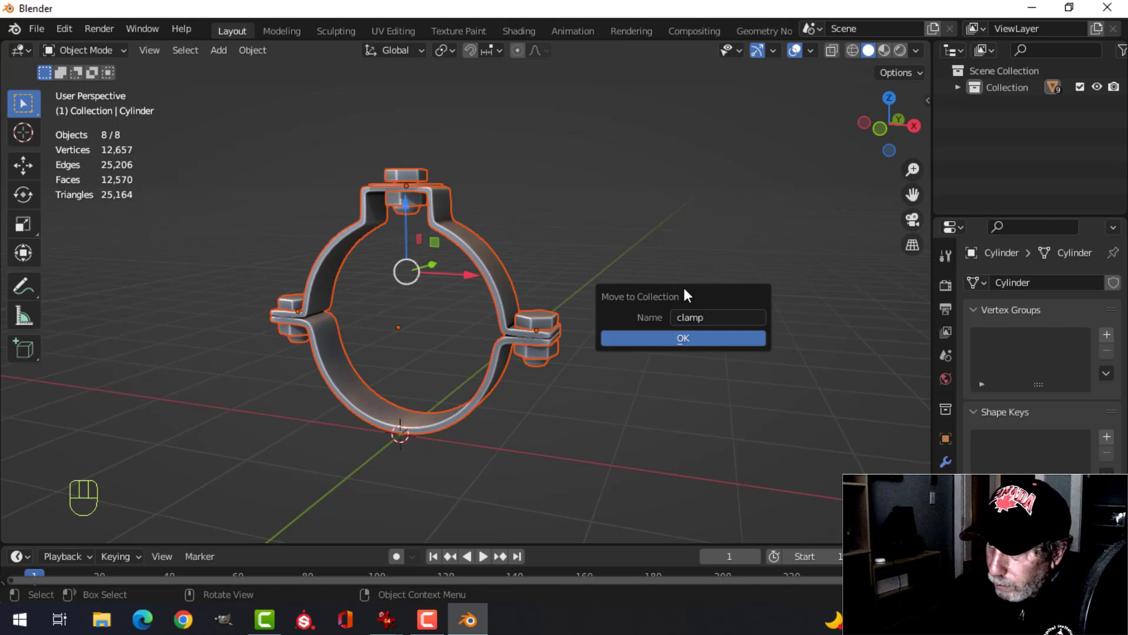
click(704, 339)
key(alt+h)
key(alt+a)
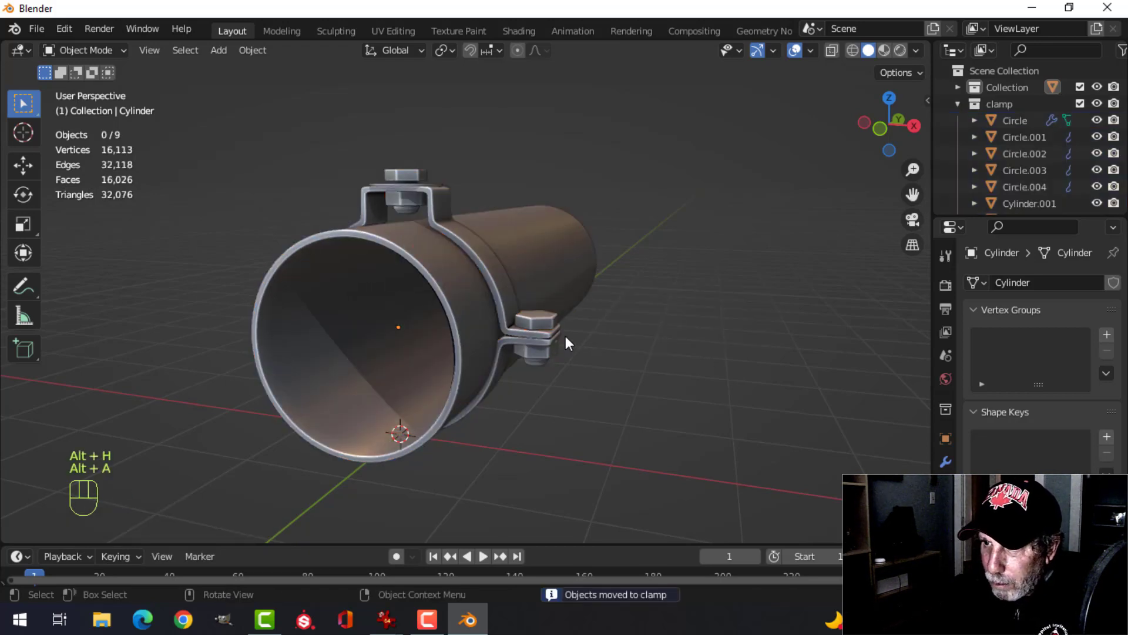
Step: Add a collection instance of clamp and move it 4.4782 m along Y toward the pipe's far end
key(KP_1)
key(shift+a)
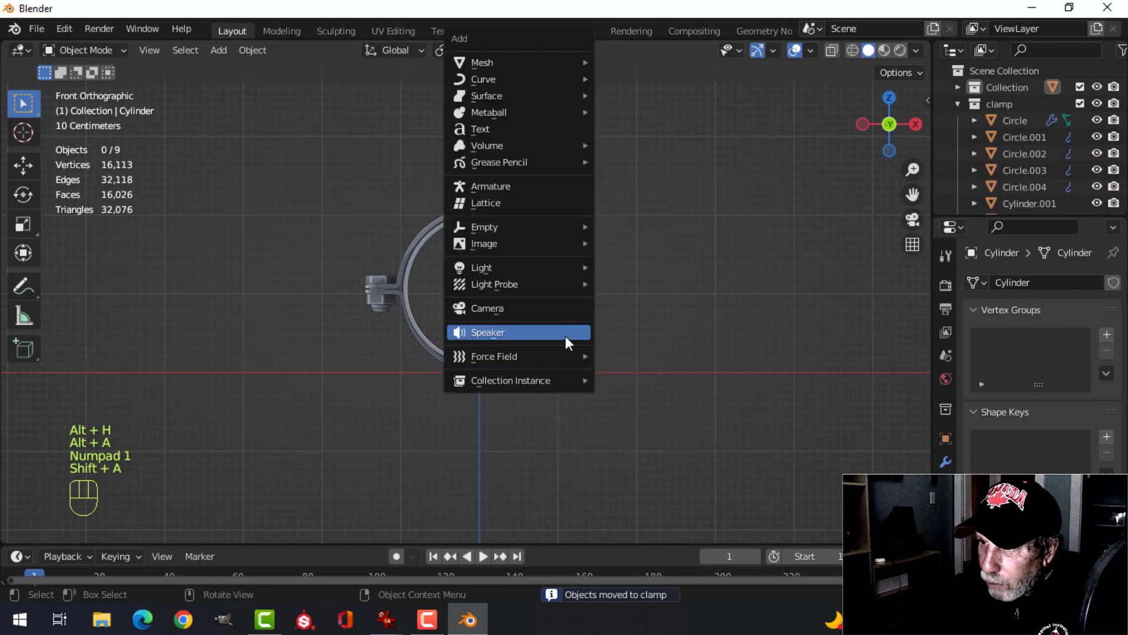
mouse_move(565, 380)
click(631, 378)
middle_drag(664, 329, 480, 386)
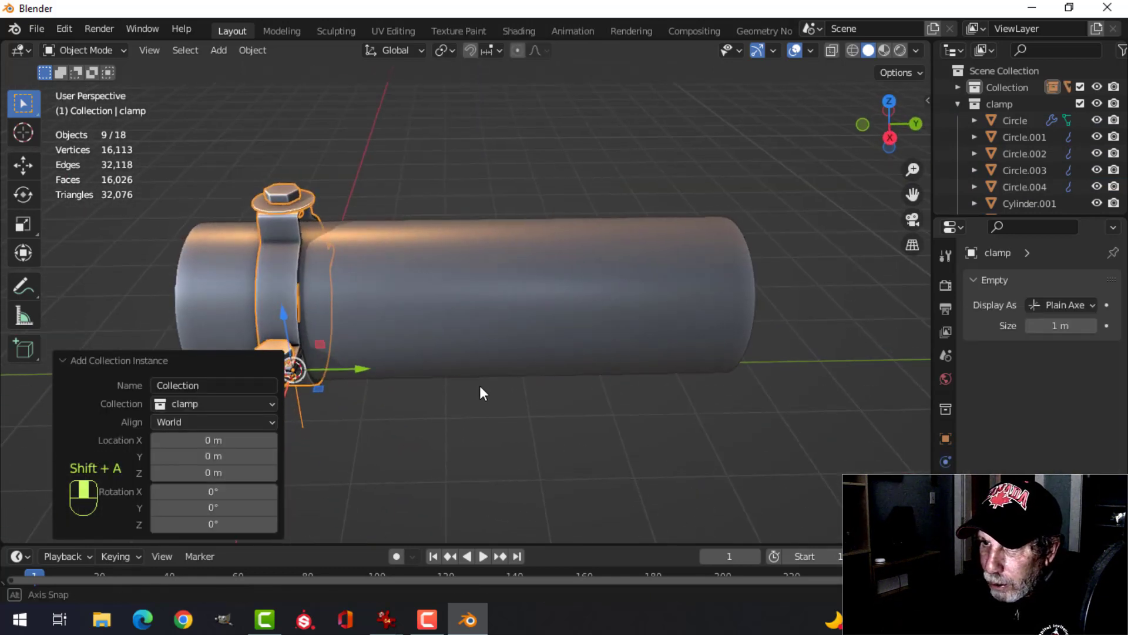
drag(368, 367, 706, 365)
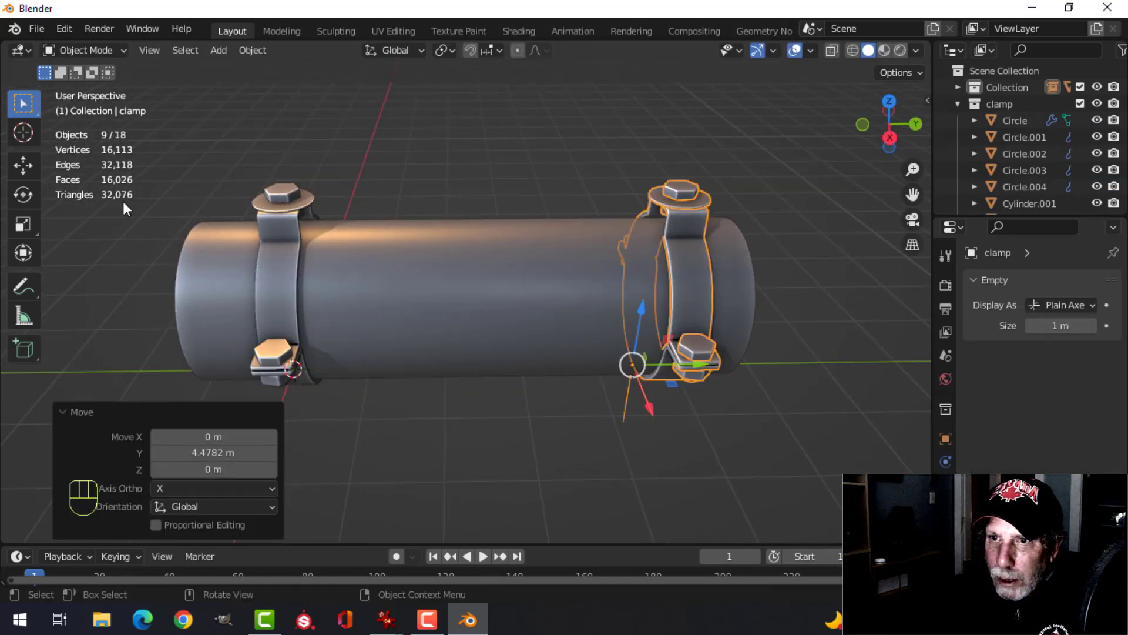
Step: Hide the pipe and duplicate the clamp instance, placing the copy 6.3394 m farther along Y
scroll(292, 210, down, 2)
shift+middle_drag(320, 209, 354, 199)
middle_drag(370, 198, 623, 275)
key(alt+a)
click(478, 265)
key(h)
click(622, 274)
shift+middle_drag(676, 327, 514, 338)
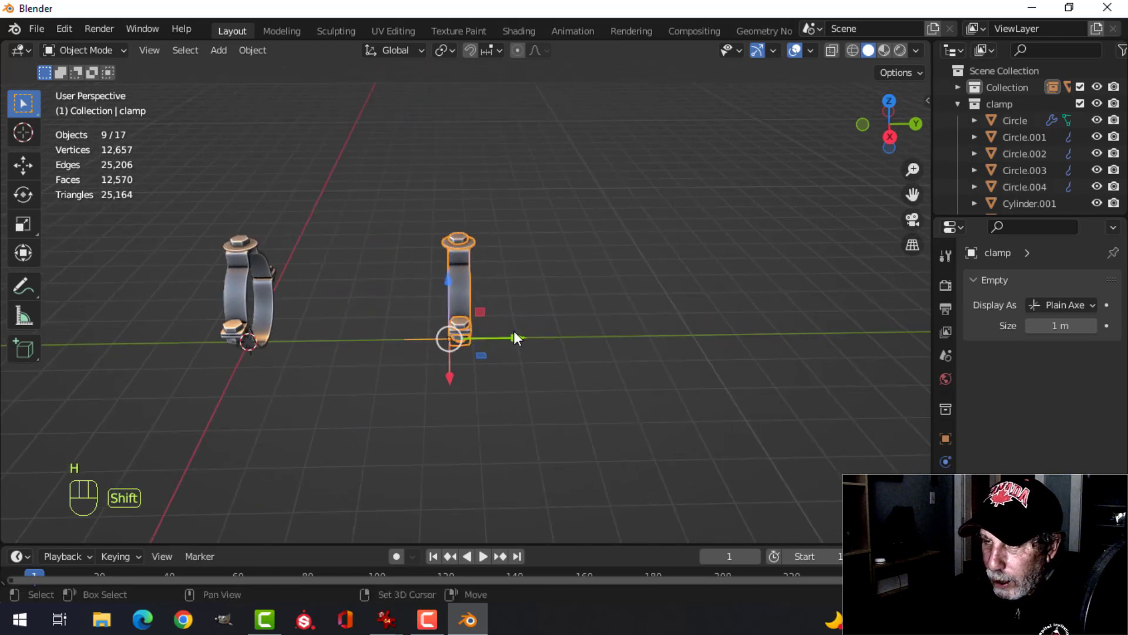
key(shift+d)
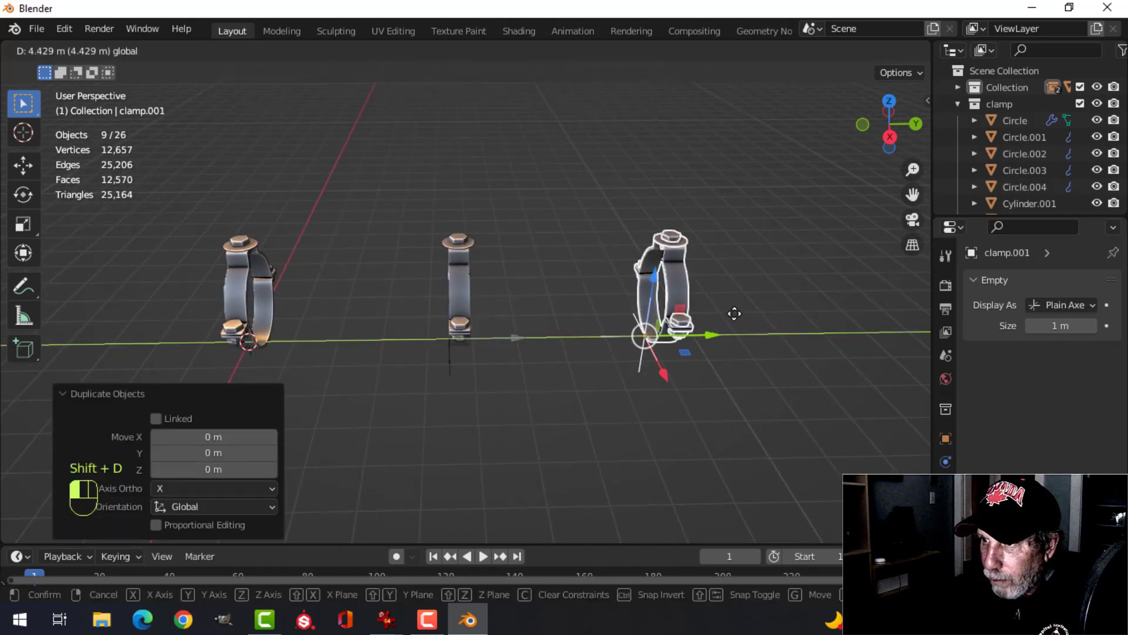
click(809, 303)
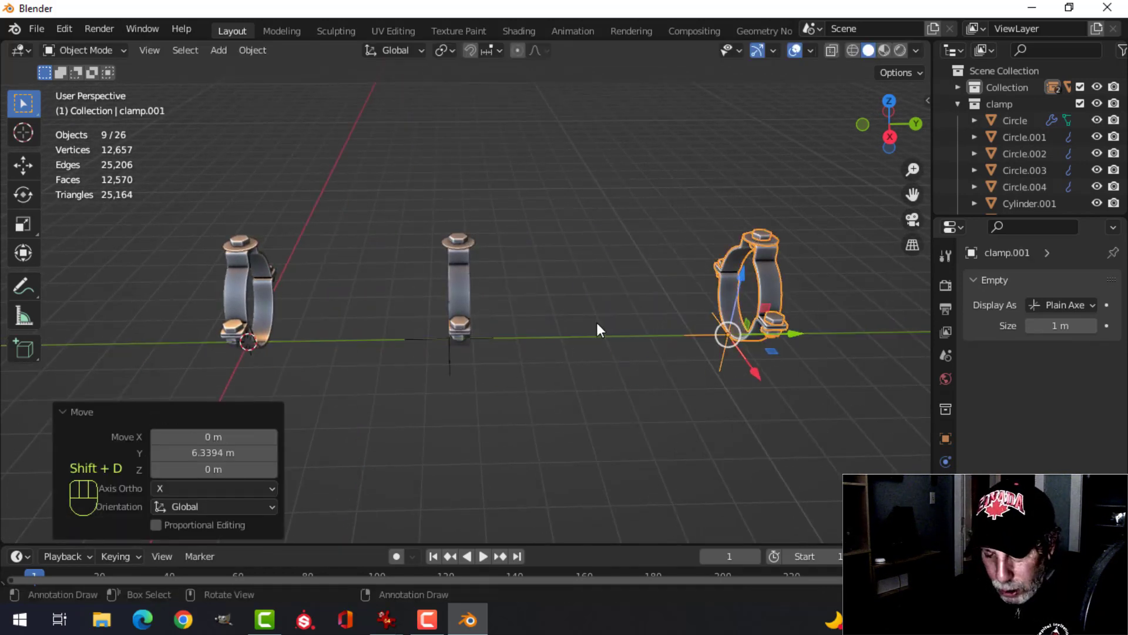
Step: Unhide the pipe and extend it through the third clamp by moving its far-end ring 6.4681 m along Y
key(alt+h)
key(alt+a)
click(488, 286)
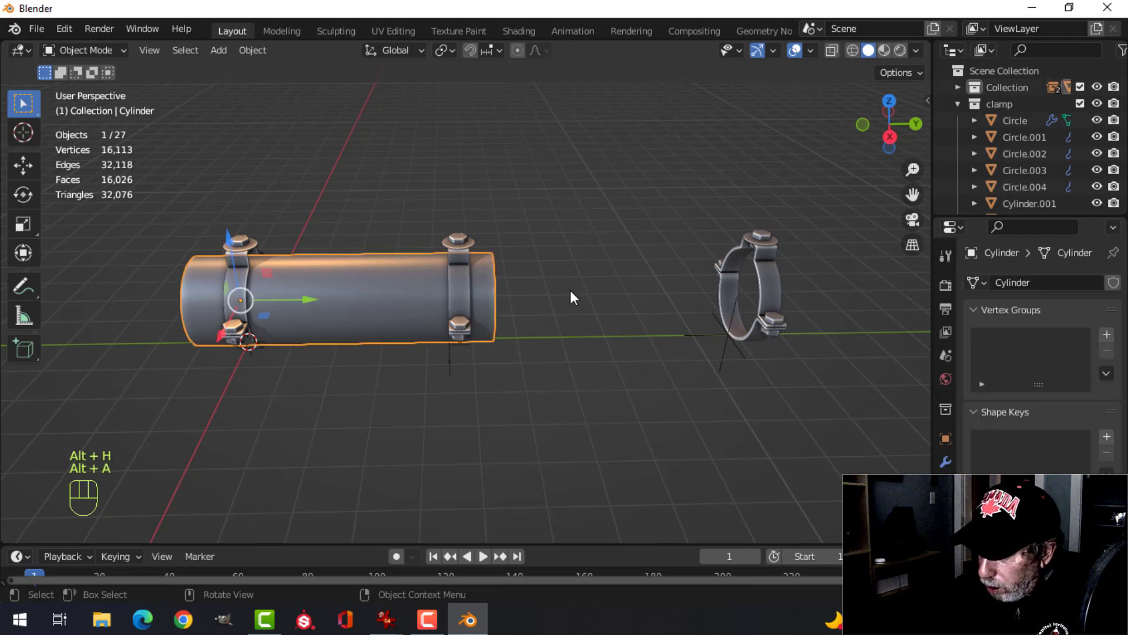
key(KP_1)
key(KP_3)
key(z)
click(465, 288)
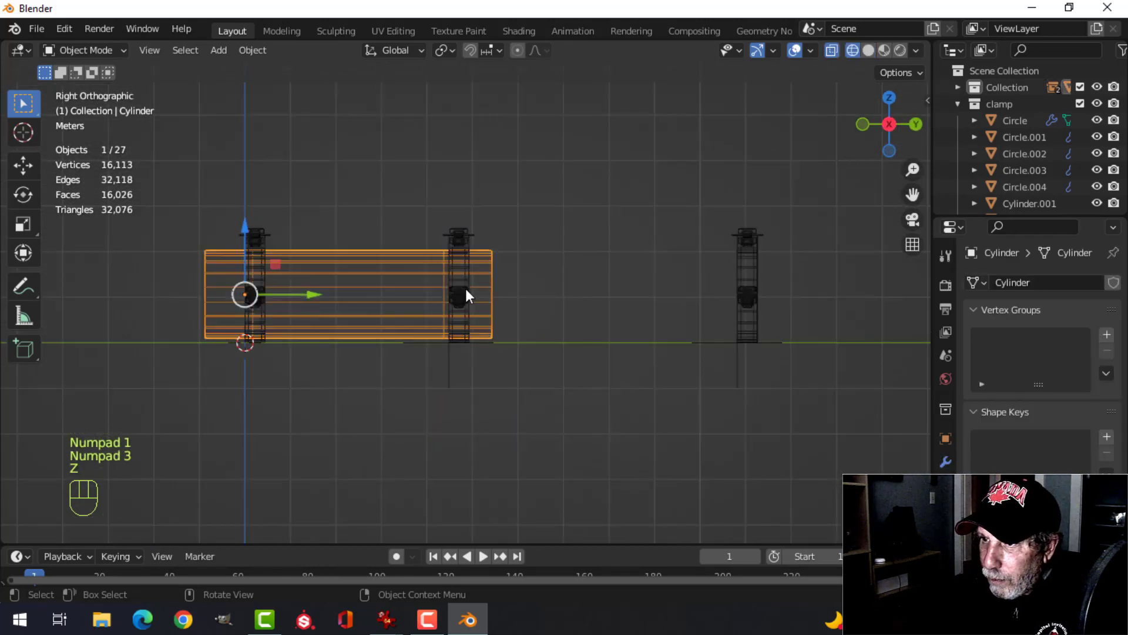
key(Tab)
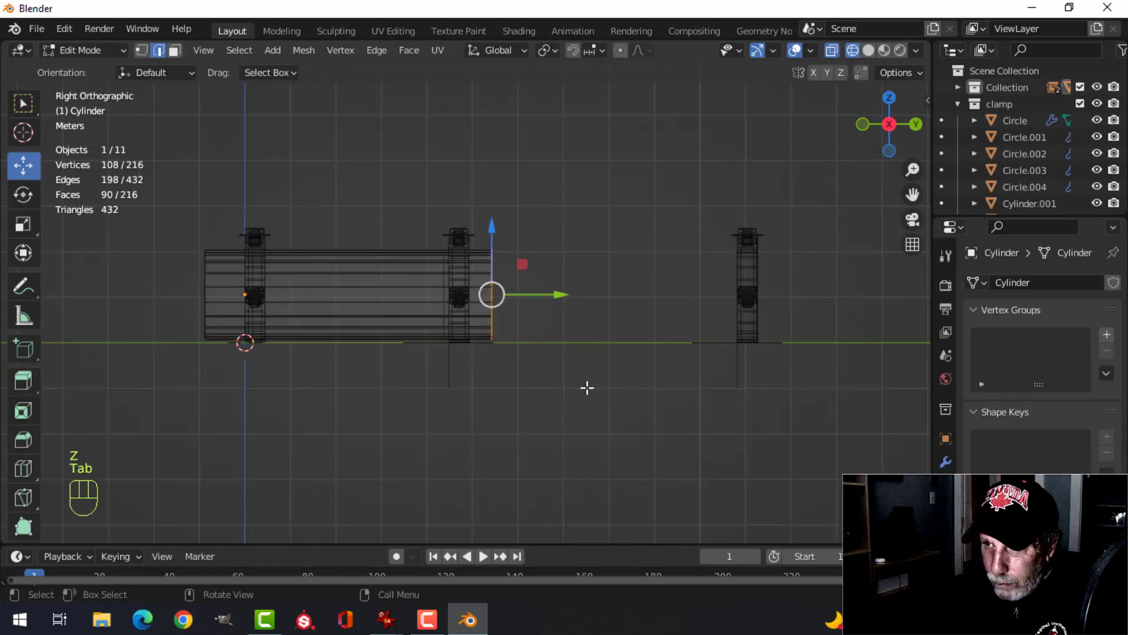
drag(567, 301, 836, 328)
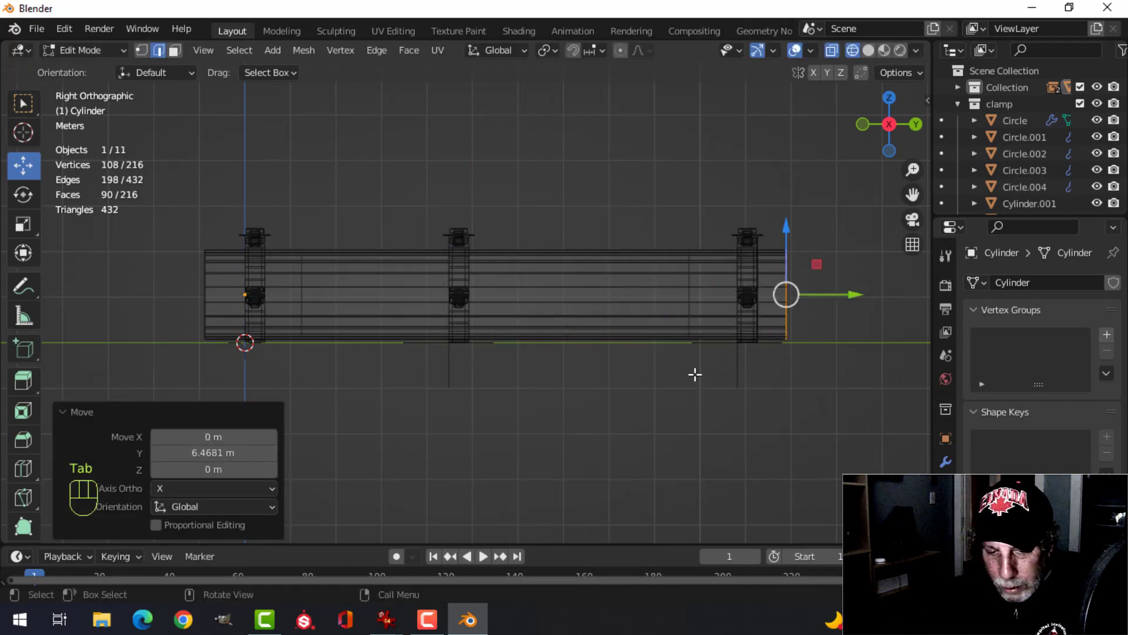
Step: Leave the pipe's edit mode with nothing selected and restore solid viewport shading
key(alt+a)
key(Tab)
key(alt+a)
middle_drag(589, 322, 639, 330)
key(z)
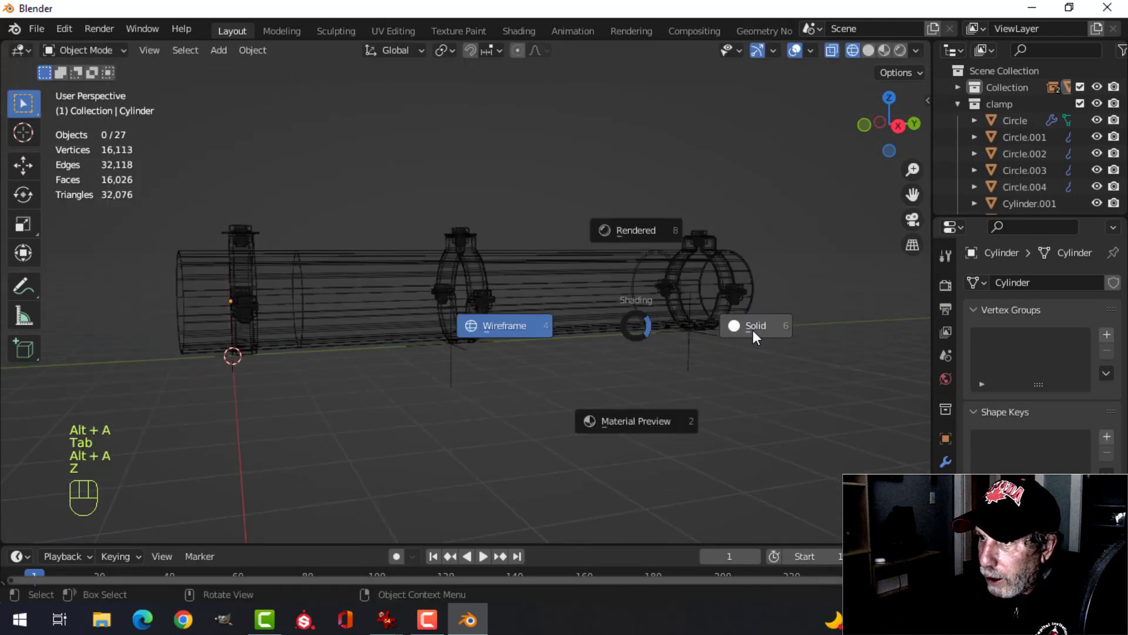
click(752, 330)
Step: Add a plane mesh and raise its geometry 2.4054 m along Z to the first clamp's top bolt
mouse_move(572, 294)
middle_down()
mouse_move(611, 350)
mouse_move(650, 328)
mouse_move(629, 297)
mouse_move(463, 309)
middle_up()
shift+middle_drag(288, 299, 422, 297)
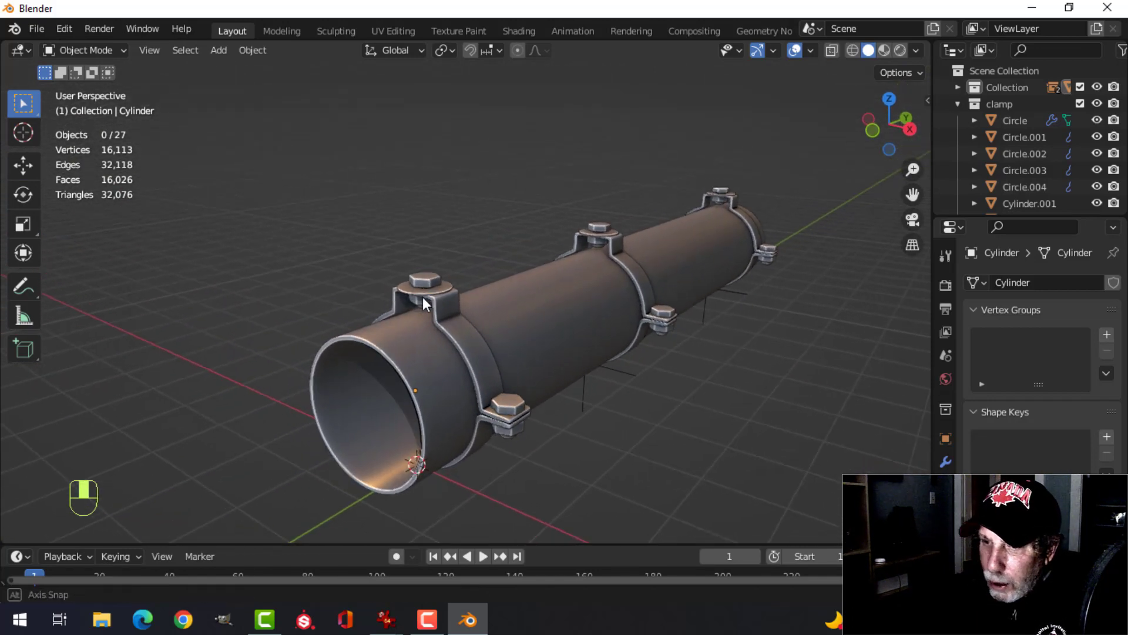
key(shift+a)
mouse_move(398, 62)
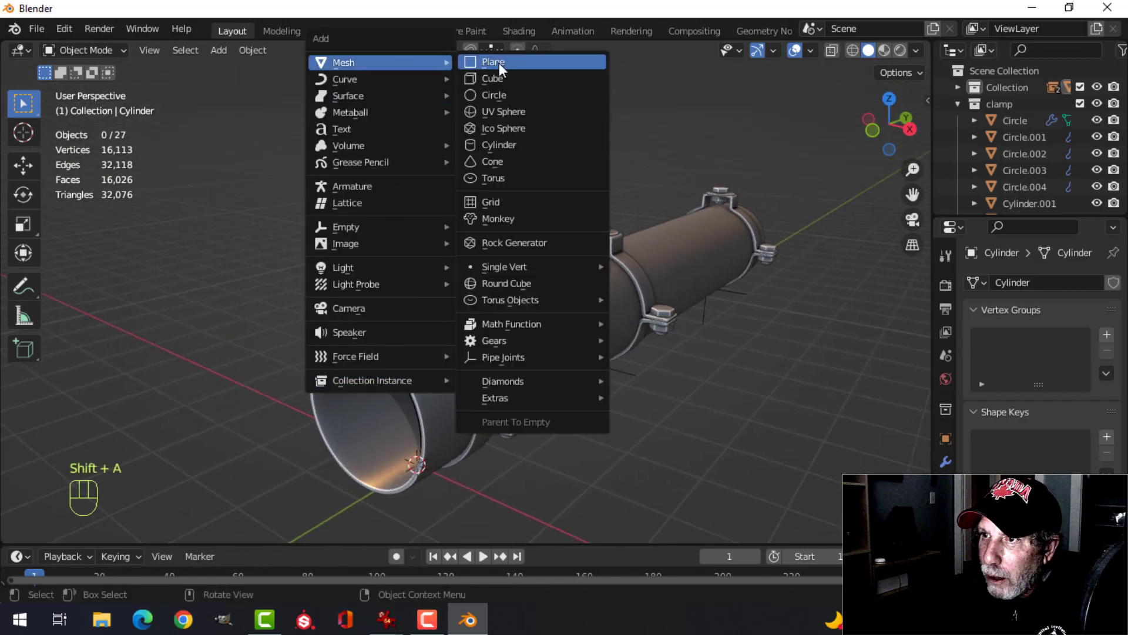
click(499, 62)
key(Tab)
drag(417, 402, 440, 220)
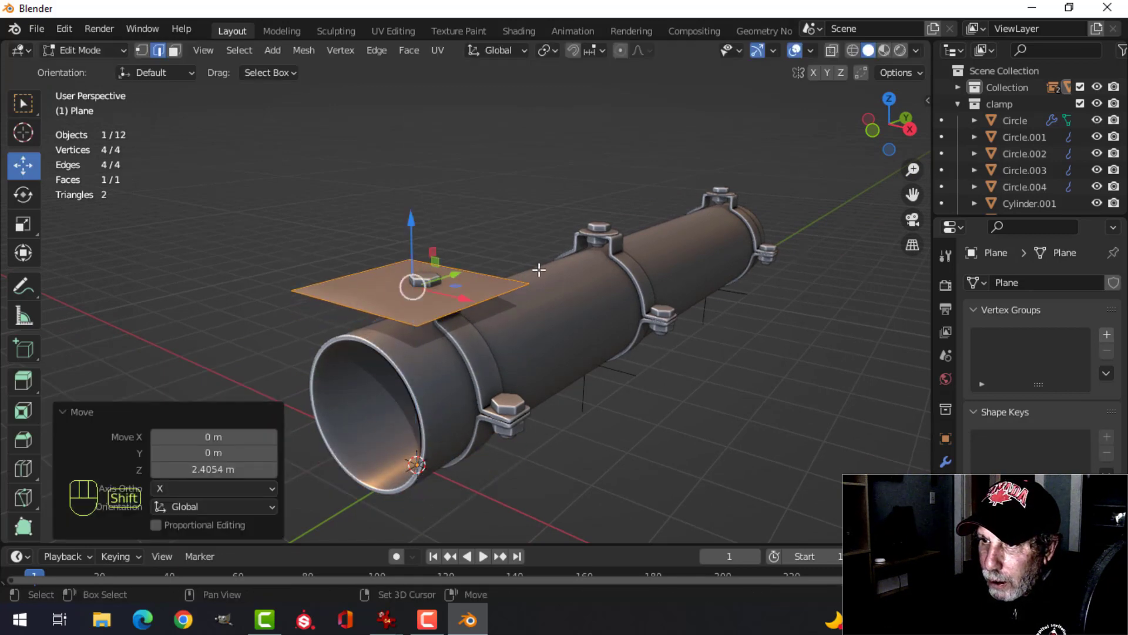
Step: Stretch the plane along the pipe by moving its far edge along Y past the third clamp
shift+middle_drag(539, 270, 462, 317)
middle_drag(462, 317, 428, 315)
key(alt+a)
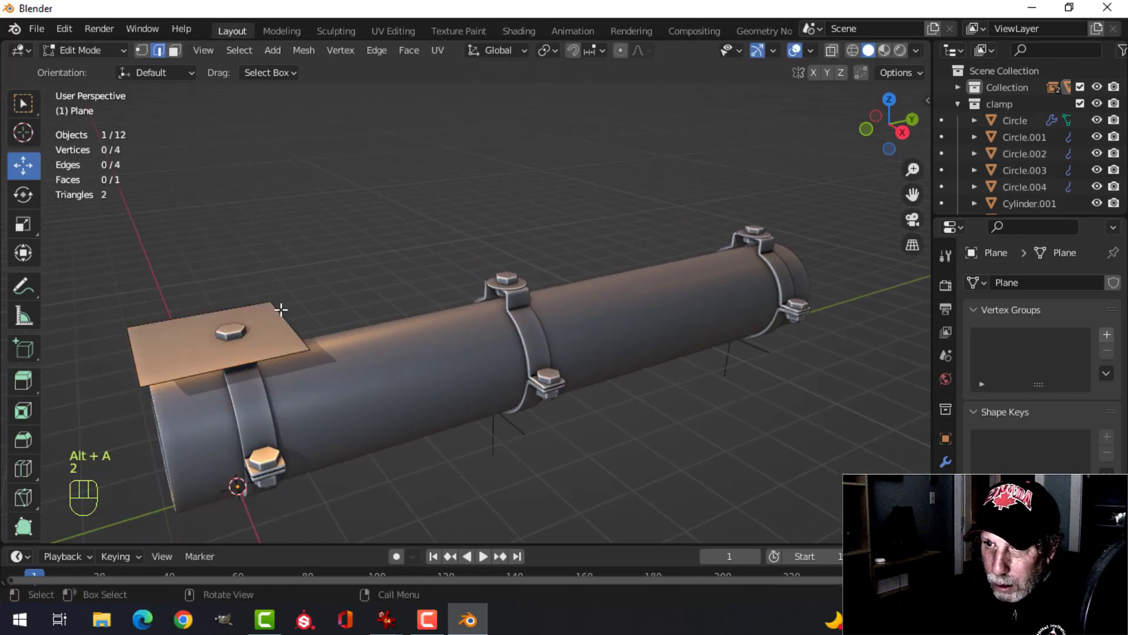
middle_drag(349, 324, 331, 329)
drag(323, 317, 658, 278)
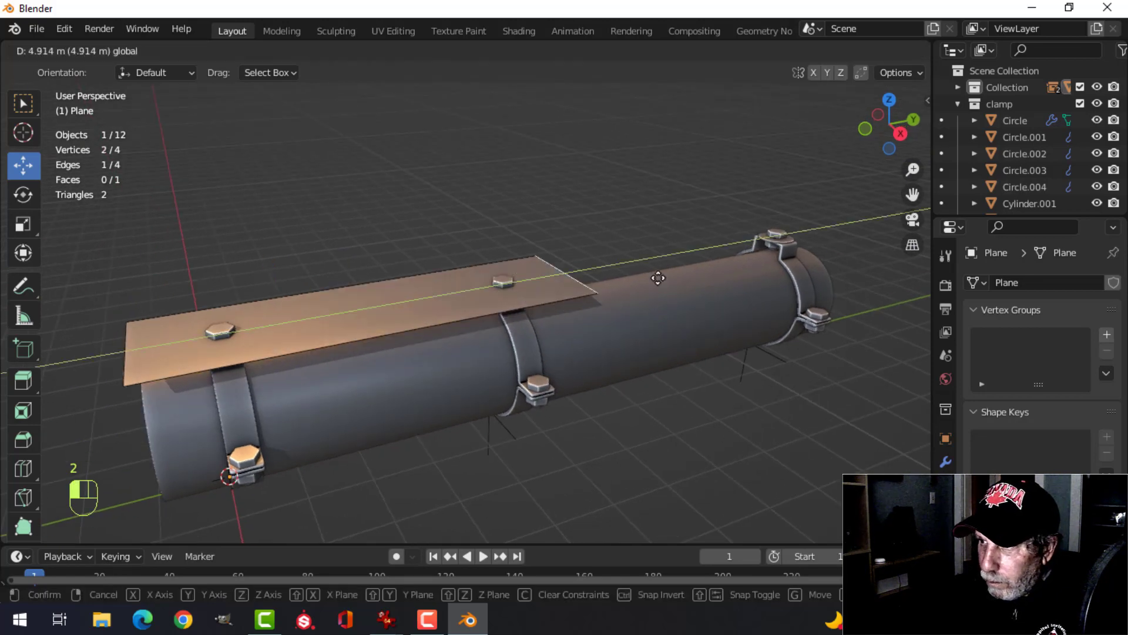
drag(876, 262, 876, 262)
Step: Extrude the whole plane about 0.038 m along its normal into a thin plate, and leave edit mode with nothing selected
middle_drag(875, 262, 432, 357)
key(a)
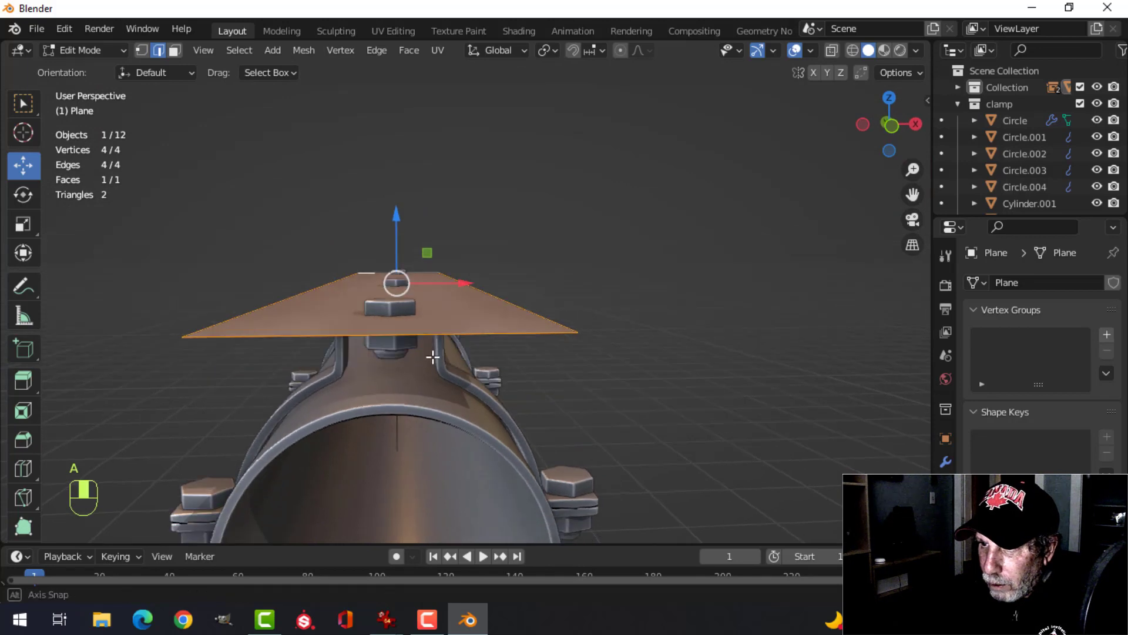
key(e)
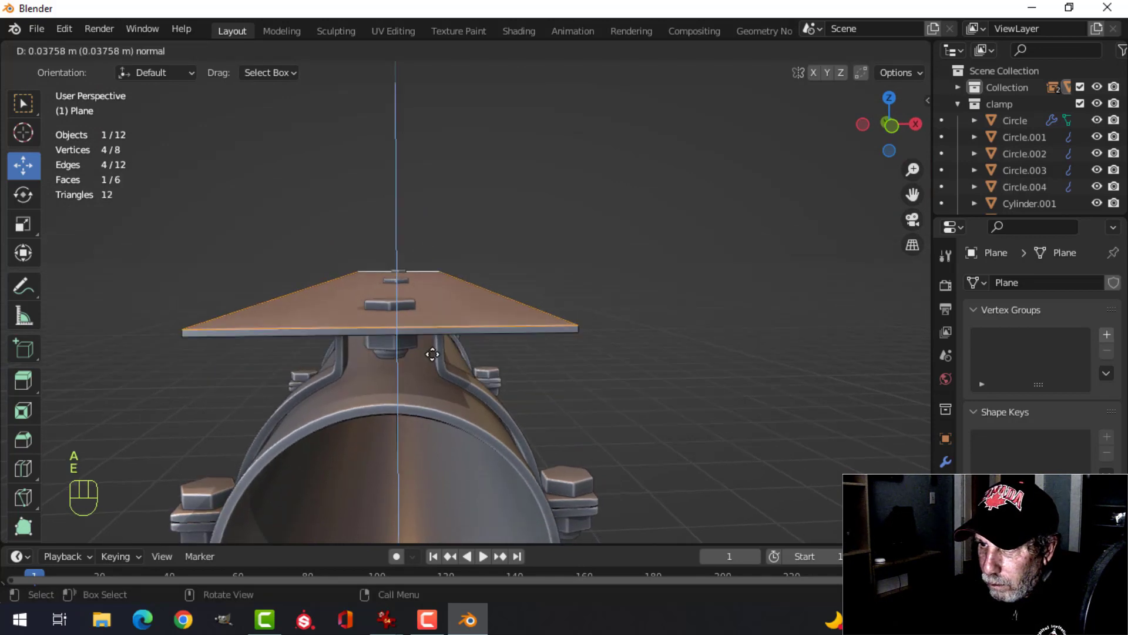
click(432, 353)
scroll(459, 371, up, 4)
shift+middle_drag(460, 371, 428, 373)
key(Tab)
key(alt+a)
Step: Lower the whole plate 0.026305 m along Z to seat it over the top clamp washers
scroll(436, 368, down, 4)
scroll(434, 305, up, 4)
scroll(327, 338, up, 3)
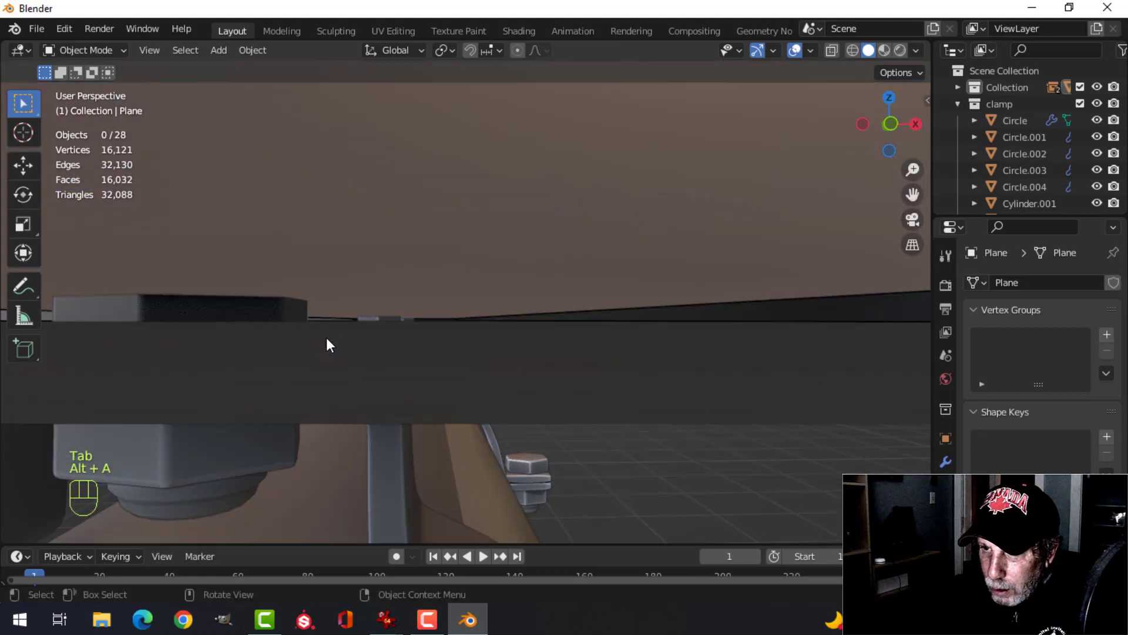
scroll(327, 339, down, 3)
click(357, 294)
key(Tab)
key(a)
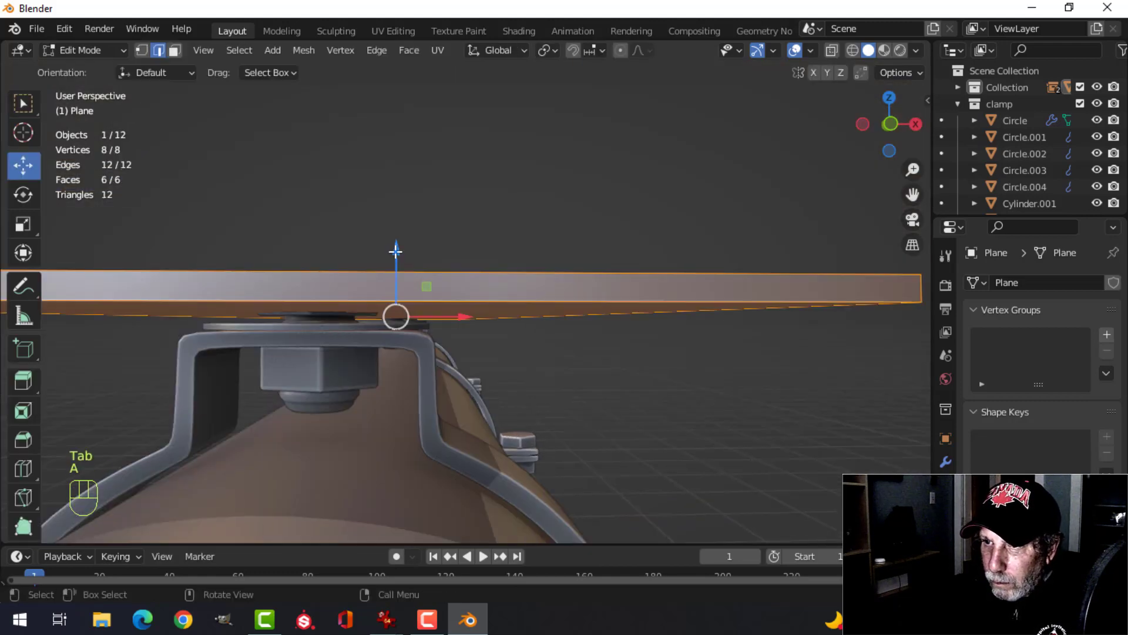
drag(396, 252, 389, 286)
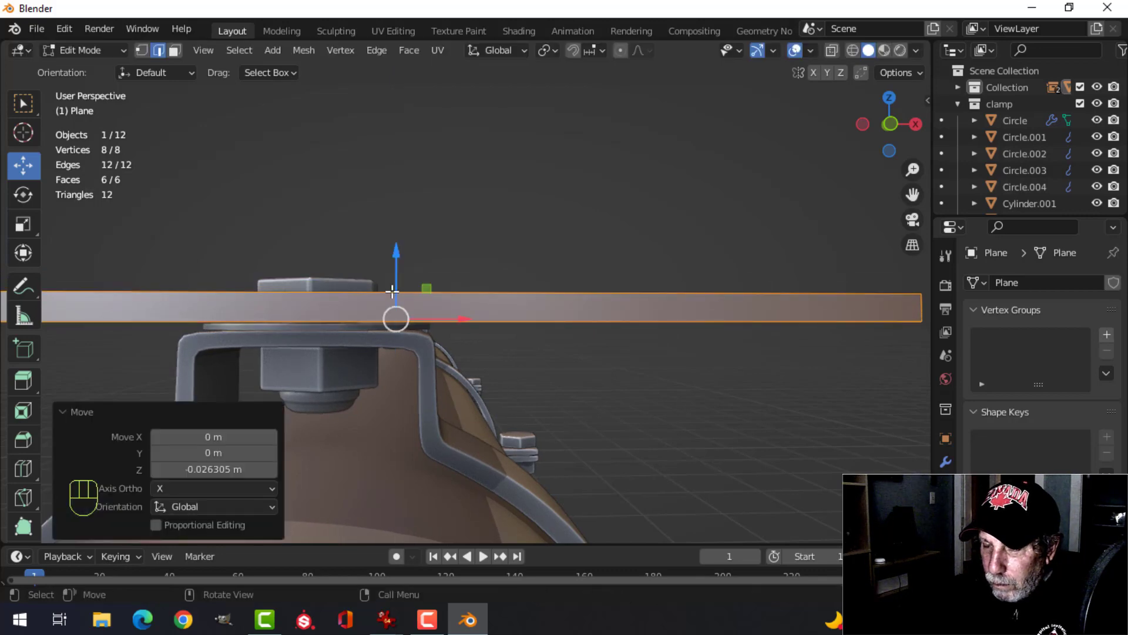
key(Tab)
key(Tab)
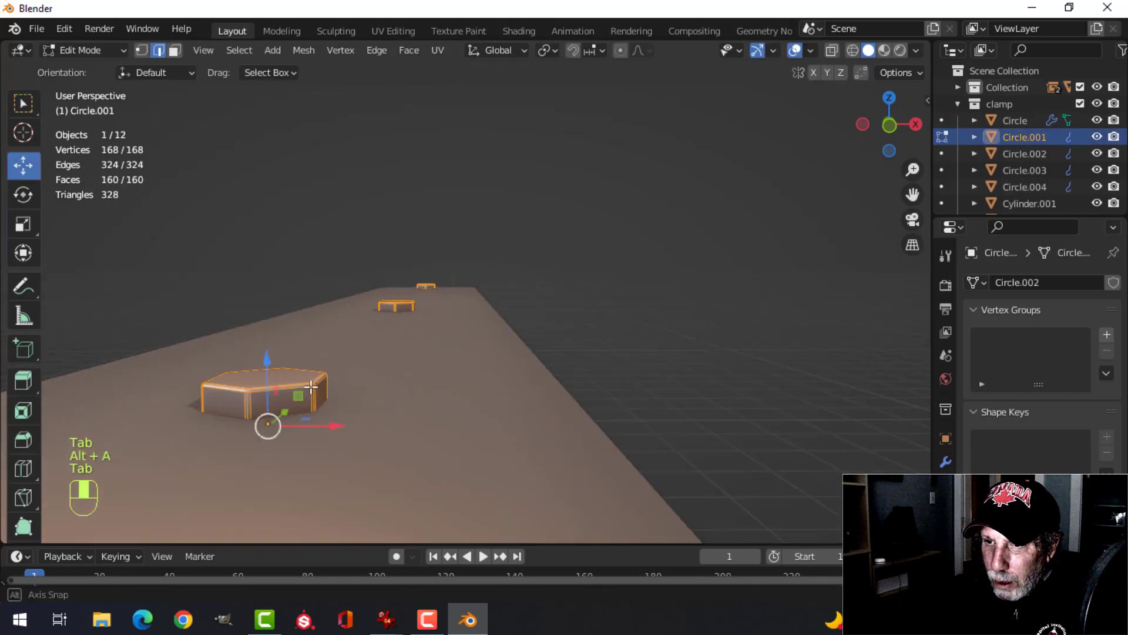
Step: Select only the linked geometry of the top bolt head and raise it slightly along Z above the plate
key(alt+a)
middle_drag(277, 410, 308, 342)
key(ctrl+l)
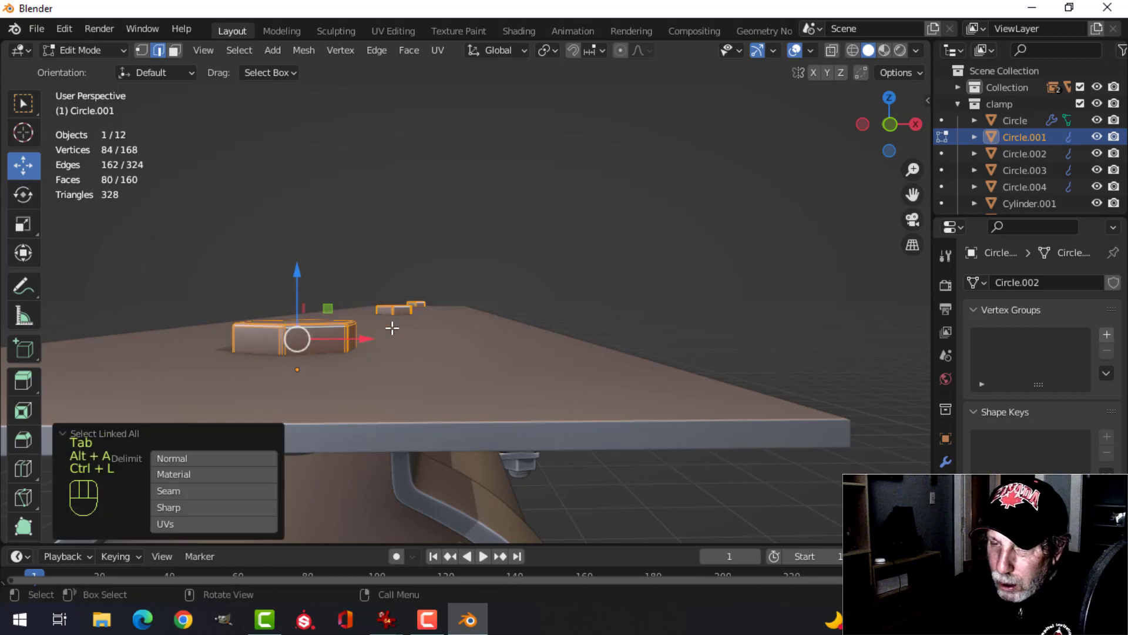
middle_drag(390, 327, 360, 354)
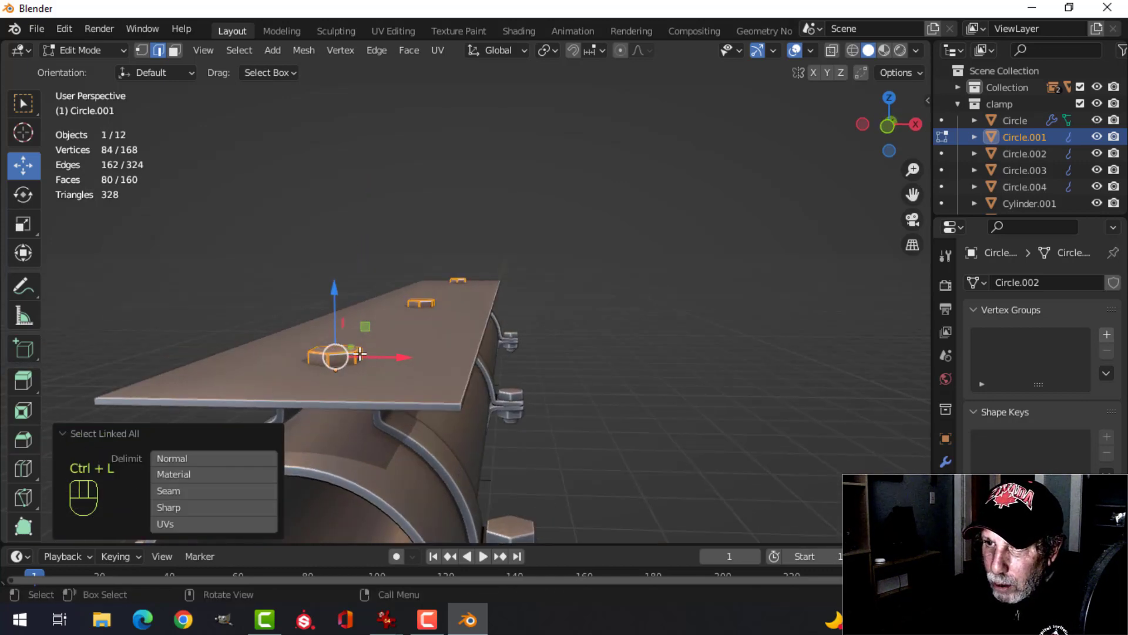
drag(338, 300, 337, 292)
mouse_move(334, 328)
middle_down()
mouse_move(443, 292)
mouse_move(394, 327)
mouse_move(333, 344)
mouse_move(346, 335)
middle_up()
key(Tab)
scroll(395, 327, down, 5)
key(alt+a)
Step: Hide the viewport gizmos and overlays and present the clamped pipe with its plate from several angles
scroll(332, 344, down, 2)
shift+middle_drag(347, 335, 364, 267)
scroll(477, 260, up, 3)
click(758, 51)
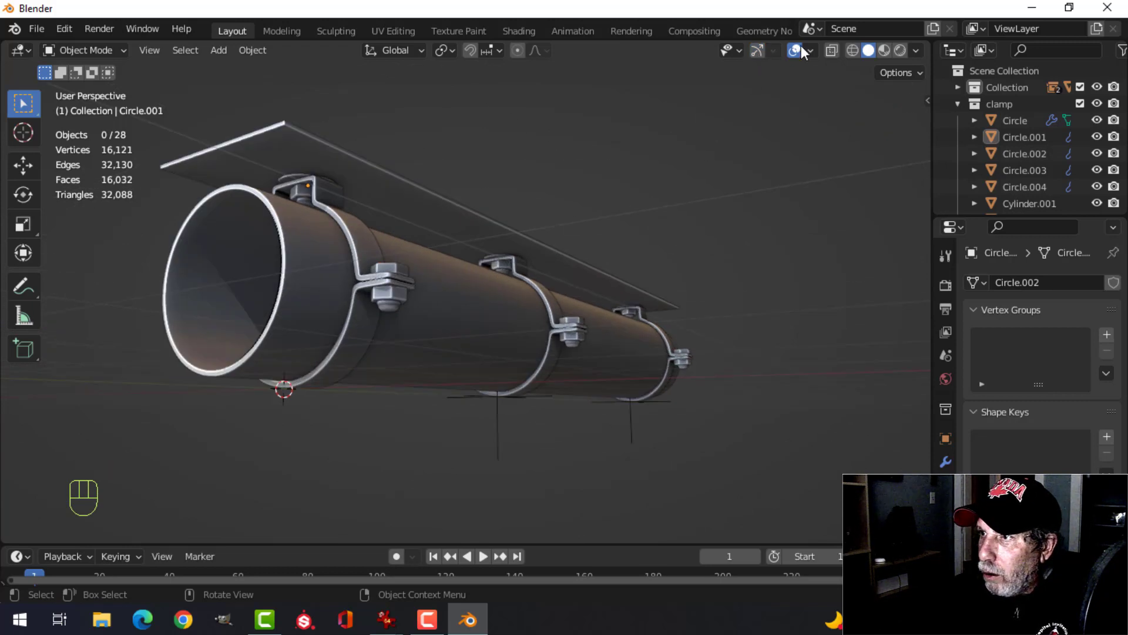
middle_drag(717, 204, 415, 274)
scroll(441, 287, up, 3)
mouse_move(466, 305)
middle_down()
mouse_move(486, 270)
mouse_move(464, 265)
mouse_move(479, 273)
mouse_move(442, 269)
mouse_move(413, 298)
mouse_move(373, 305)
mouse_move(188, 319)
mouse_move(402, 313)
mouse_move(435, 307)
mouse_move(433, 295)
mouse_move(395, 326)
mouse_move(403, 305)
mouse_move(339, 312)
mouse_move(379, 315)
mouse_move(521, 269)
mouse_move(550, 281)
middle_up()
scroll(442, 269, up, 1)
scroll(332, 305, down, 2)
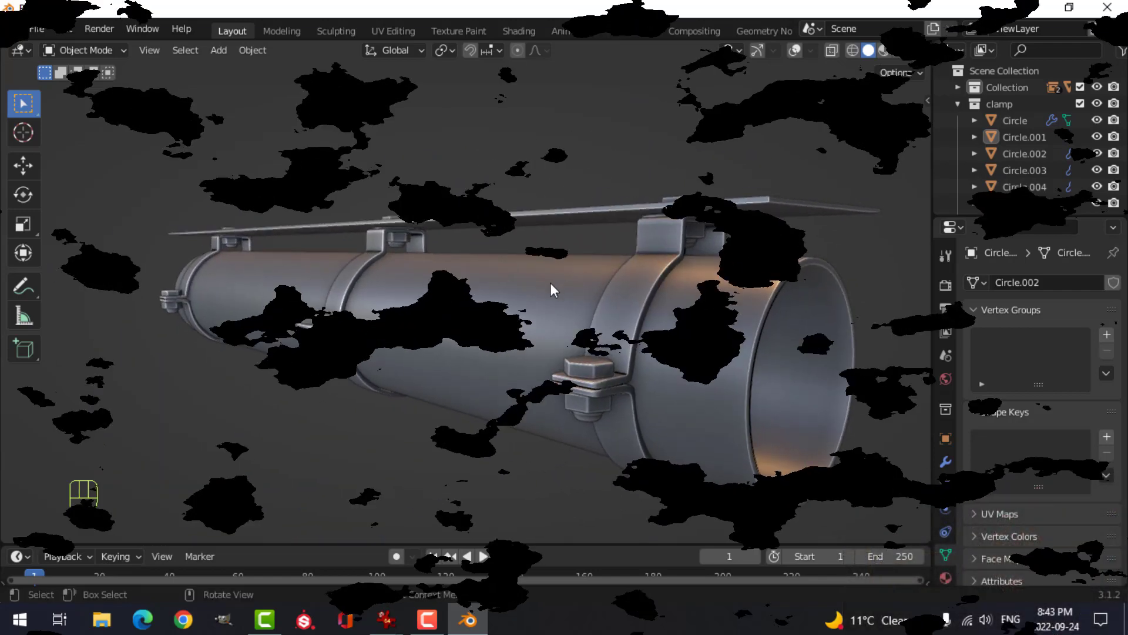